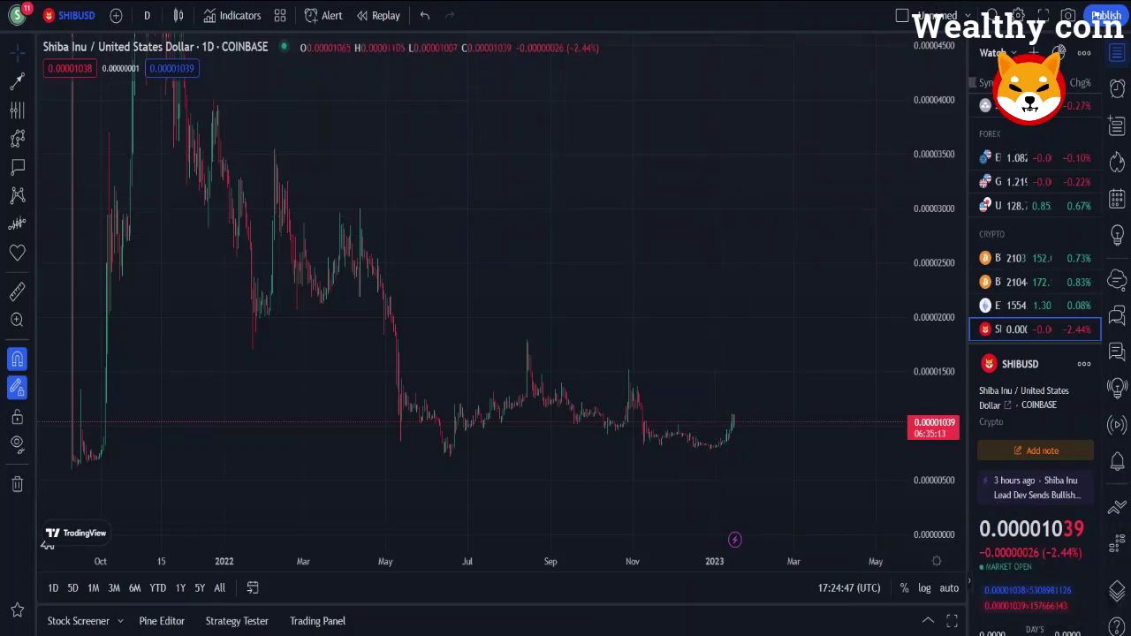
- Draw connected white trend lines from Jan '22 low through Apr '22 peak, Aug '22 high, Jan '23 and Jun '22 low
{"action": "left_click", "coordinate": [21, 86]}
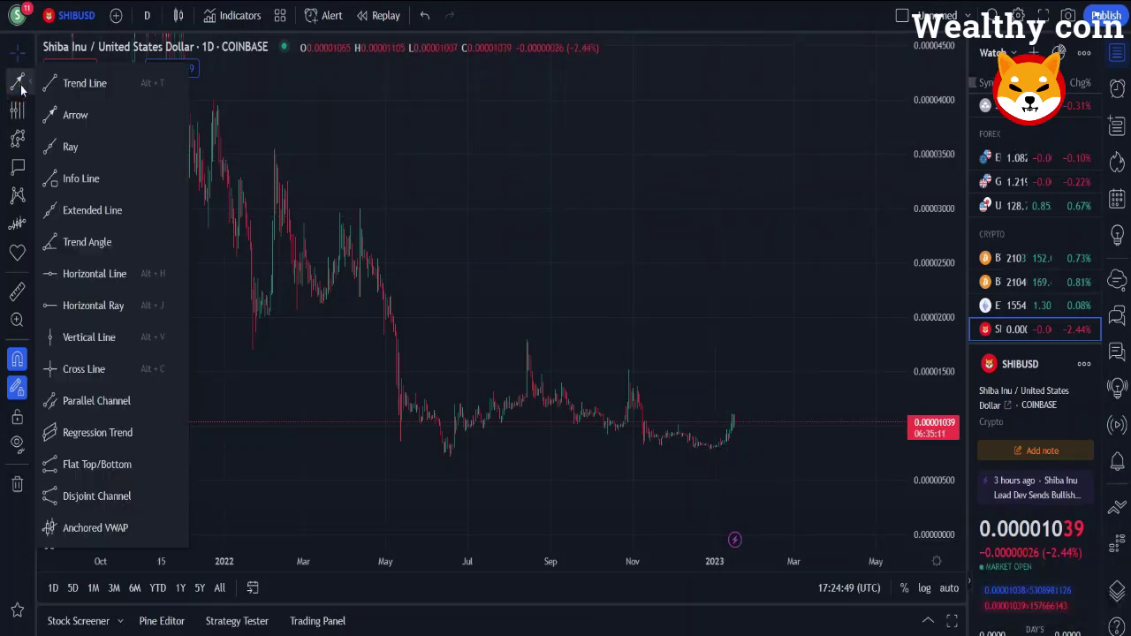
{"action": "left_click", "coordinate": [73, 114]}
{"action": "left_click", "coordinate": [253, 312]}
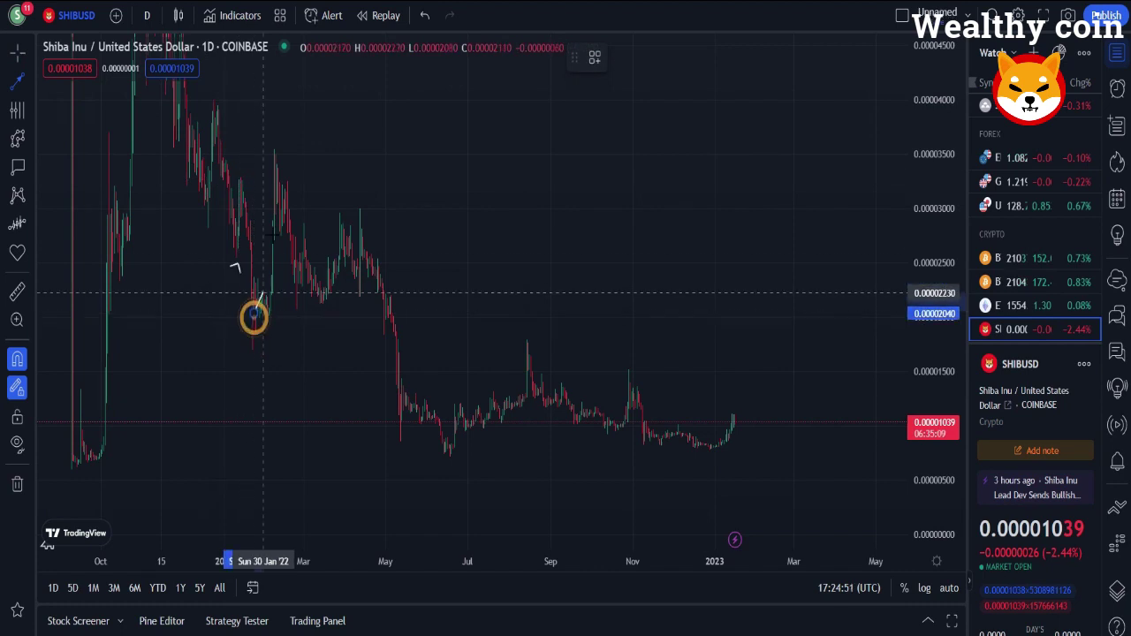
{"action": "left_click", "coordinate": [356, 225]}
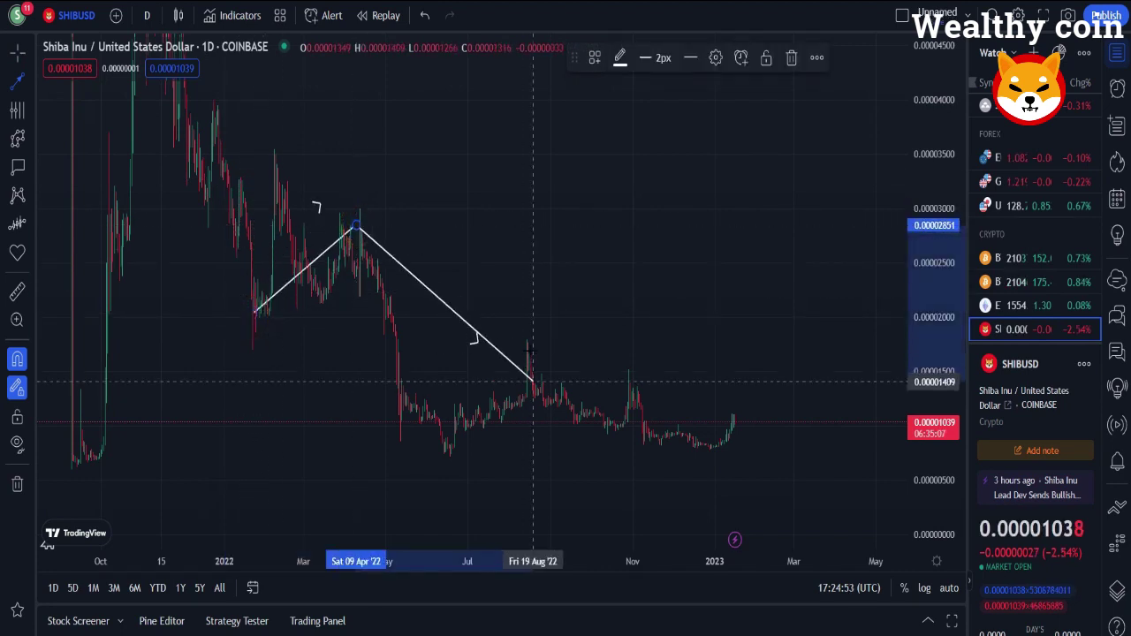
{"action": "left_click", "coordinate": [527, 356]}
{"action": "left_click", "coordinate": [637, 387]}
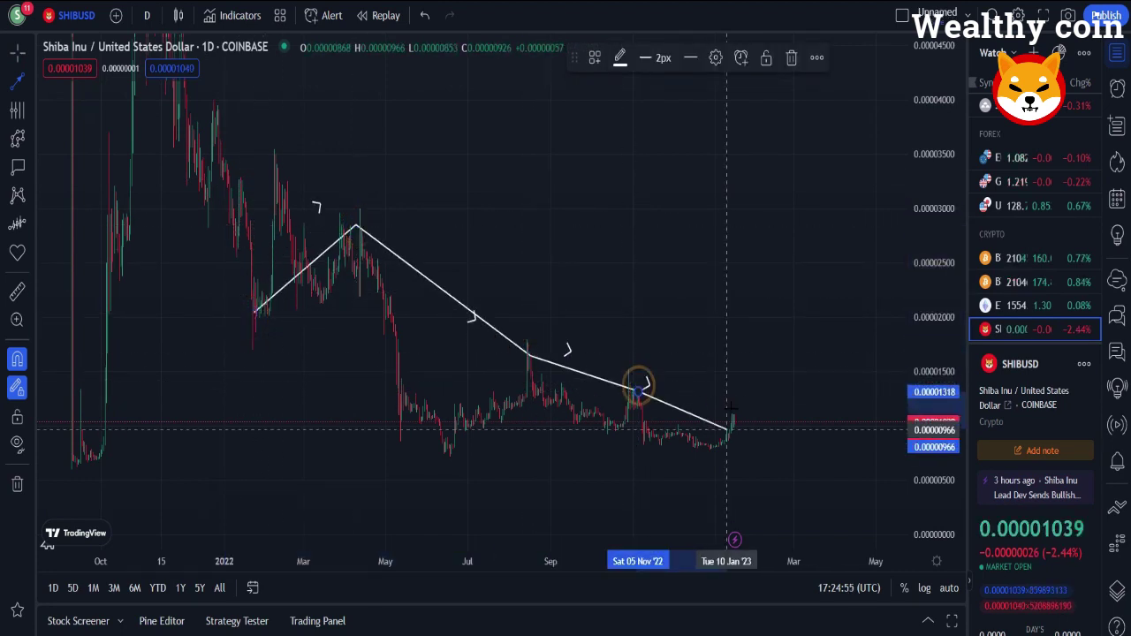
{"action": "left_click", "coordinate": [733, 413]}
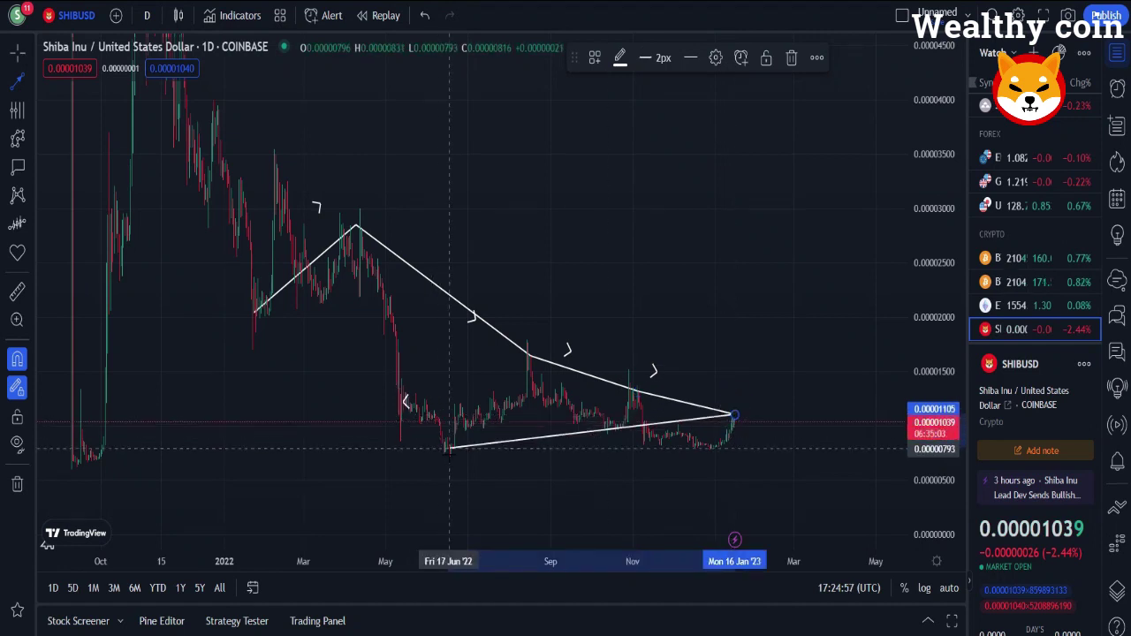
{"action": "left_click", "coordinate": [449, 449]}
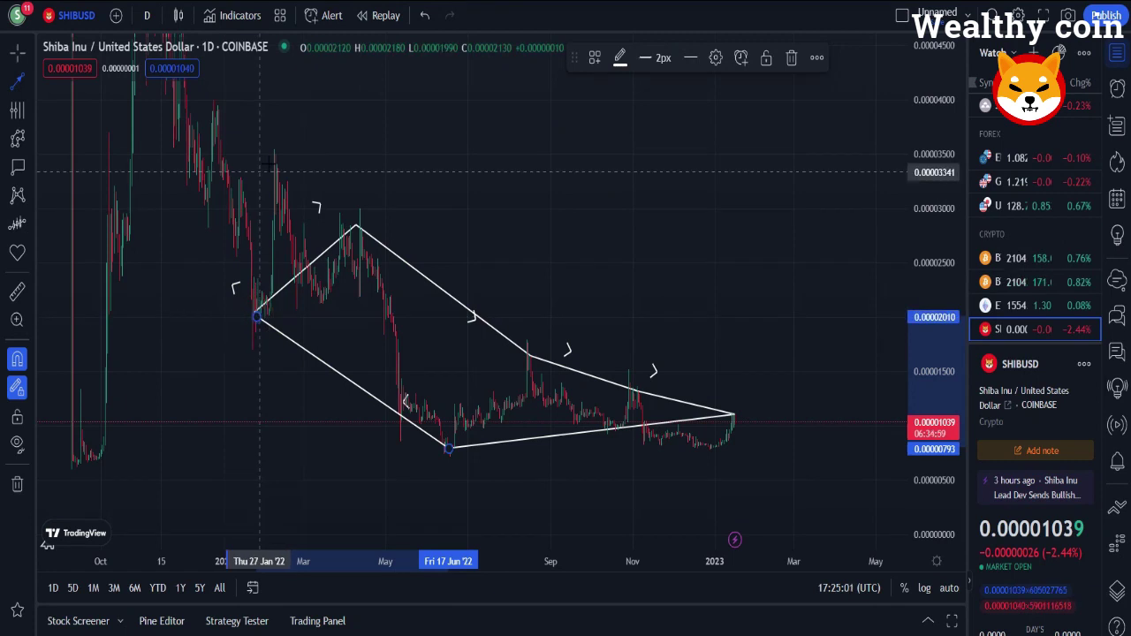
- With the Brush, circle the Feb '22 peak, early-2022 highs, May '22 dip and Aug '22 peak
{"action": "left_click", "coordinate": [19, 145]}
{"action": "left_click", "coordinate": [20, 171]}
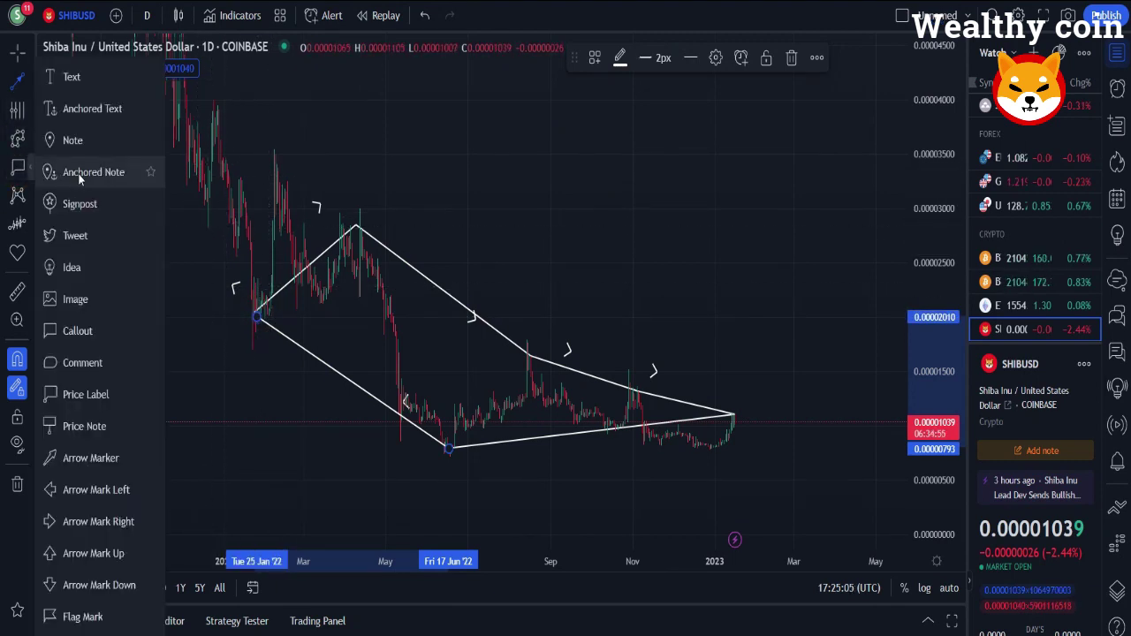
{"action": "left_click", "coordinate": [20, 135]}
{"action": "left_click", "coordinate": [53, 139]}
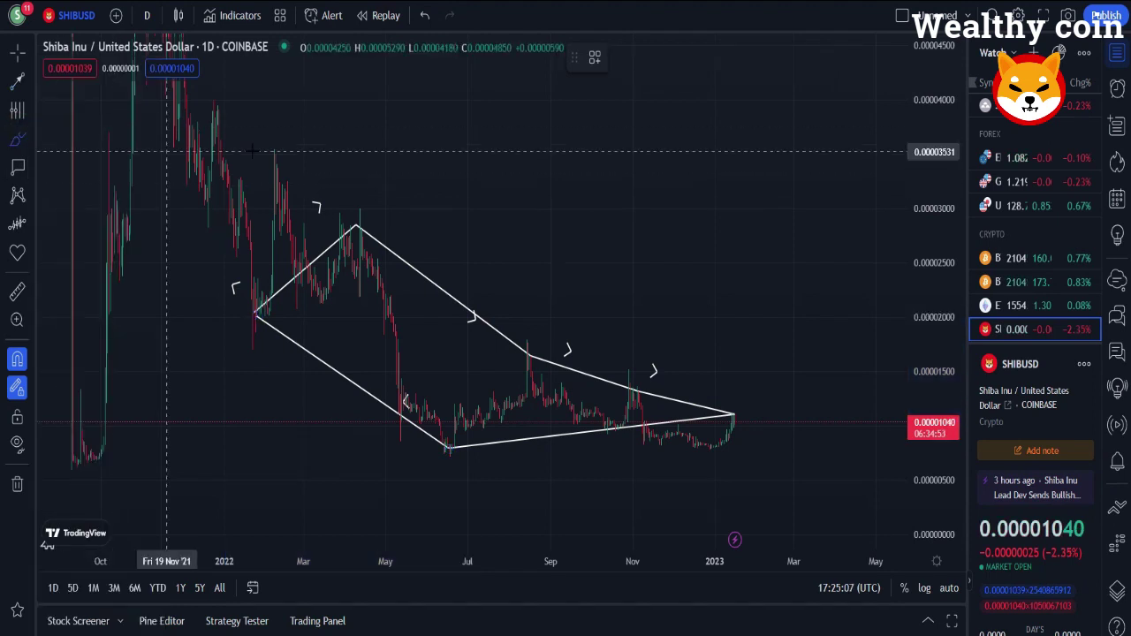
{"action": "mouse_move", "coordinate": [270, 151]}
{"action": "left_mouse_down"}
{"action": "mouse_move", "coordinate": [276, 205]}
{"action": "mouse_move", "coordinate": [275, 152]}
{"action": "left_mouse_up"}
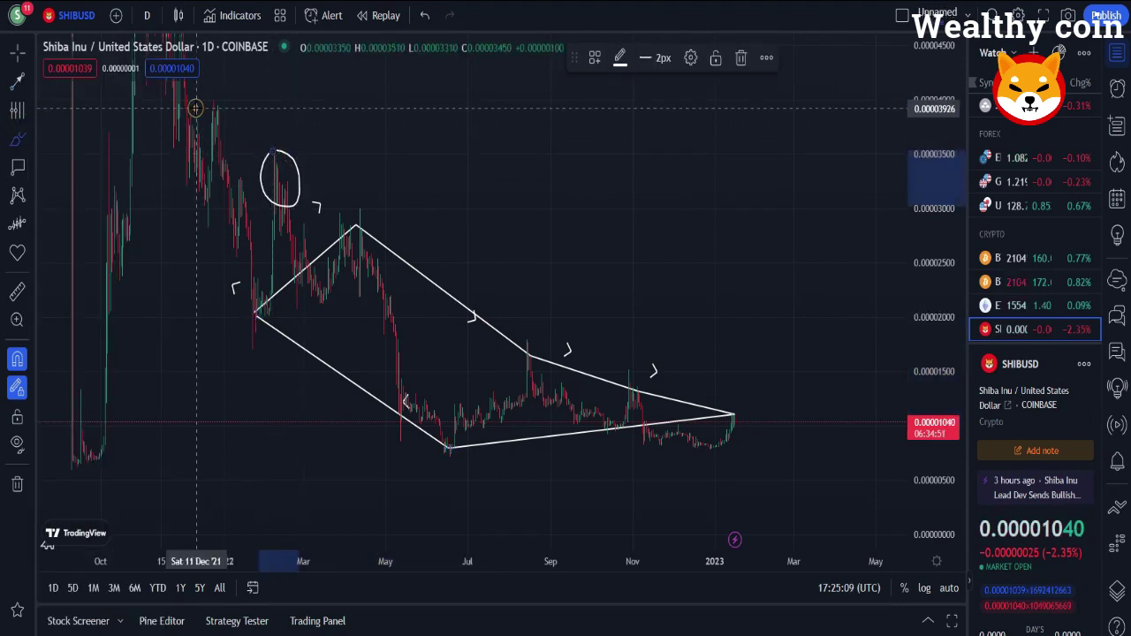
{"action": "mouse_move", "coordinate": [199, 111]}
{"action": "left_mouse_down"}
{"action": "mouse_move", "coordinate": [236, 148]}
{"action": "mouse_move", "coordinate": [196, 111]}
{"action": "left_mouse_up"}
{"action": "left_click_drag", "start_coordinate": [216, 230], "coordinate": [221, 228]}
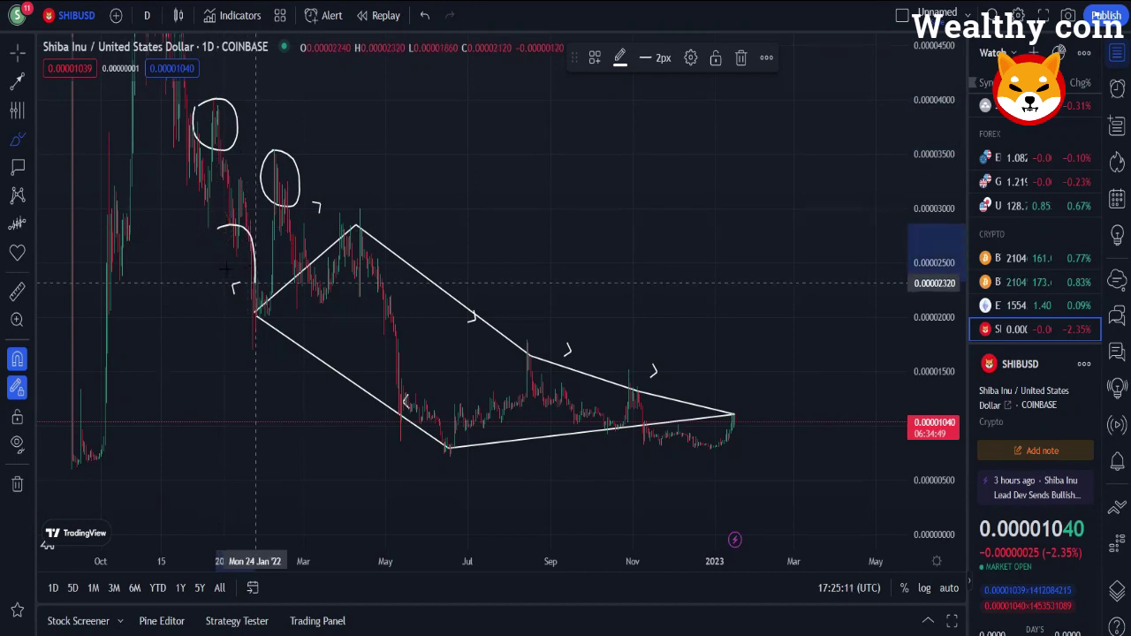
{"action": "mouse_move", "coordinate": [378, 415]}
{"action": "left_mouse_down"}
{"action": "mouse_move", "coordinate": [400, 408]}
{"action": "mouse_move", "coordinate": [378, 413]}
{"action": "left_mouse_up"}
{"action": "left_click_drag", "start_coordinate": [509, 339], "coordinate": [511, 341]}
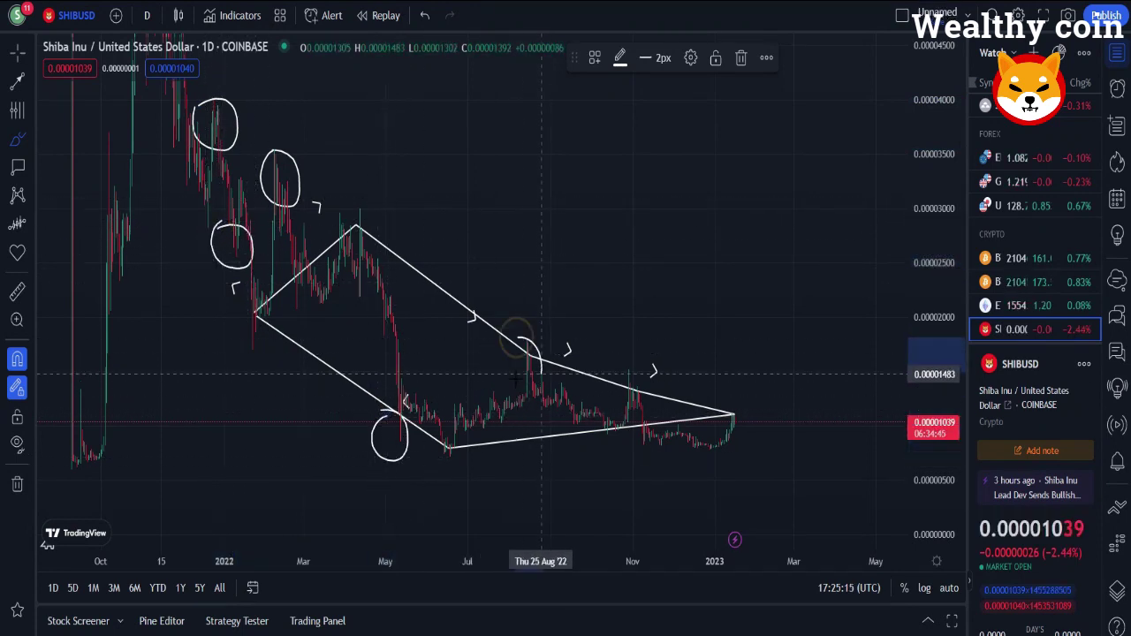
- Circle the Nov '22 peak, wedge apex, Apr–May '22 drop, Mar '22 dip, Apr '22 peak and Jan '22 low
{"action": "left_click_drag", "start_coordinate": [621, 369], "coordinate": [623, 371]}
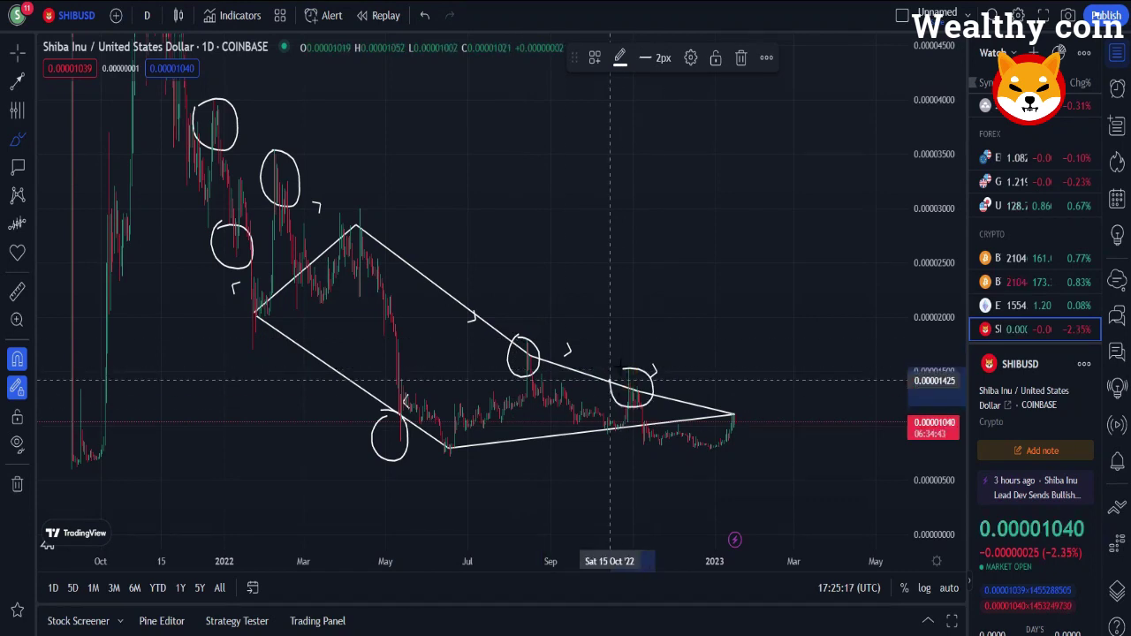
{"action": "left_click_drag", "start_coordinate": [721, 399], "coordinate": [716, 441]}
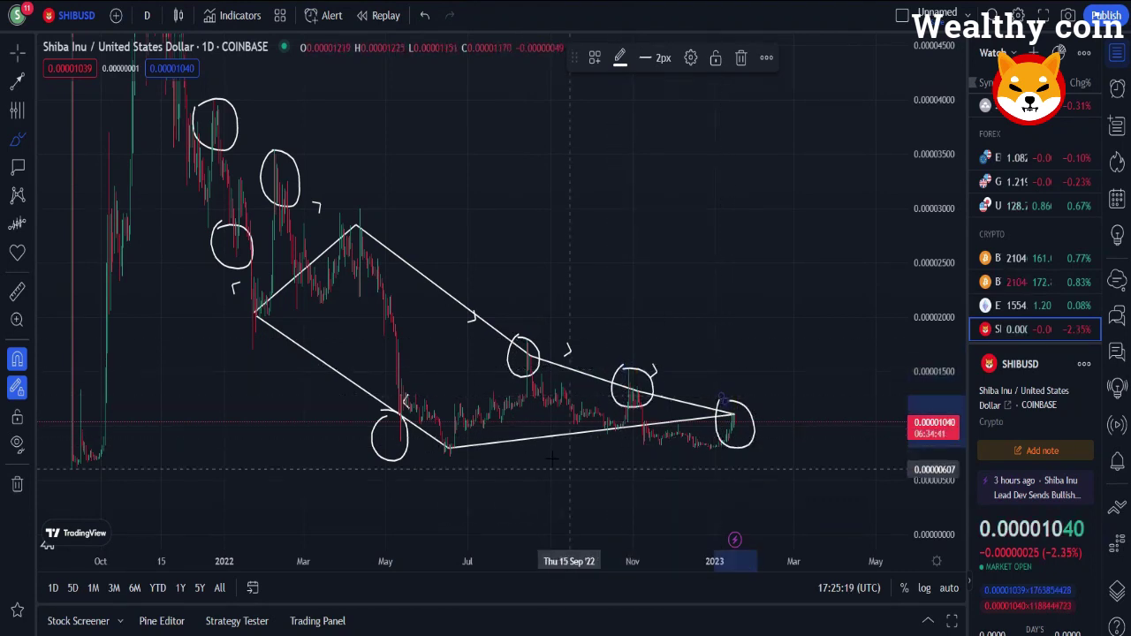
{"action": "mouse_move", "coordinate": [382, 335]}
{"action": "left_mouse_down"}
{"action": "mouse_move", "coordinate": [374, 304]}
{"action": "mouse_move", "coordinate": [381, 336]}
{"action": "left_mouse_up"}
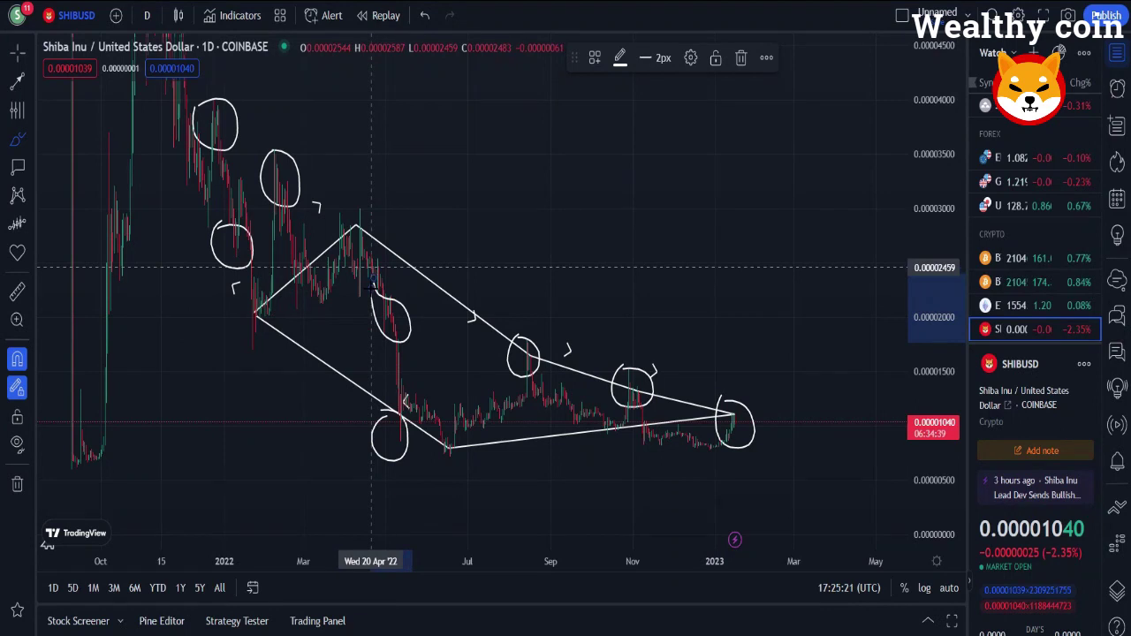
{"action": "left_click_drag", "start_coordinate": [324, 301], "coordinate": [310, 281]}
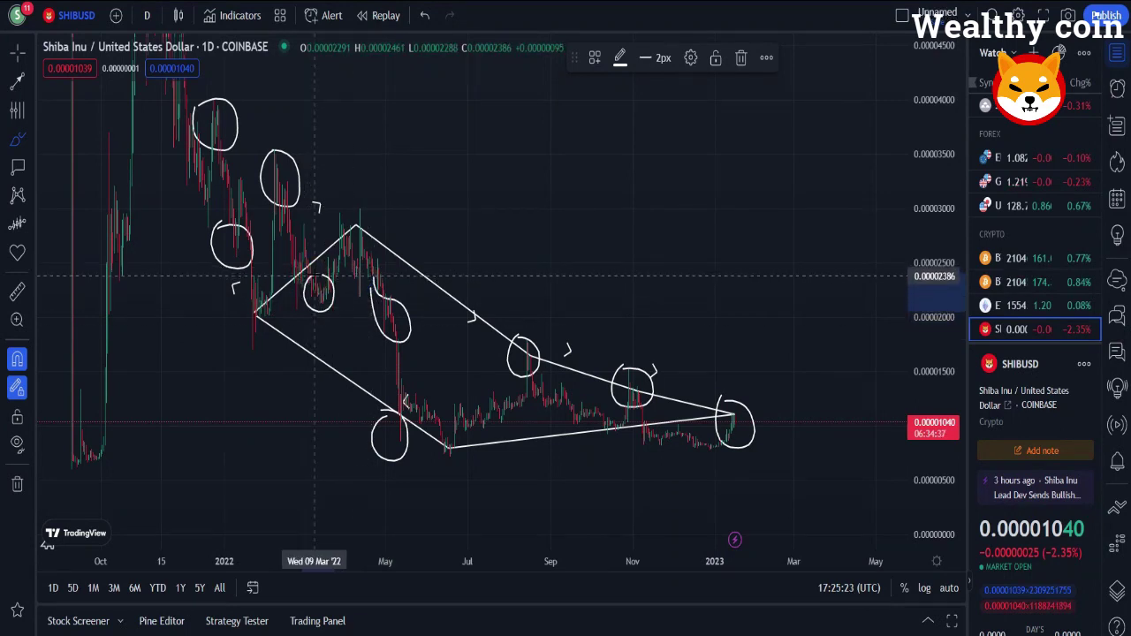
{"action": "left_click_drag", "start_coordinate": [353, 239], "coordinate": [372, 259]}
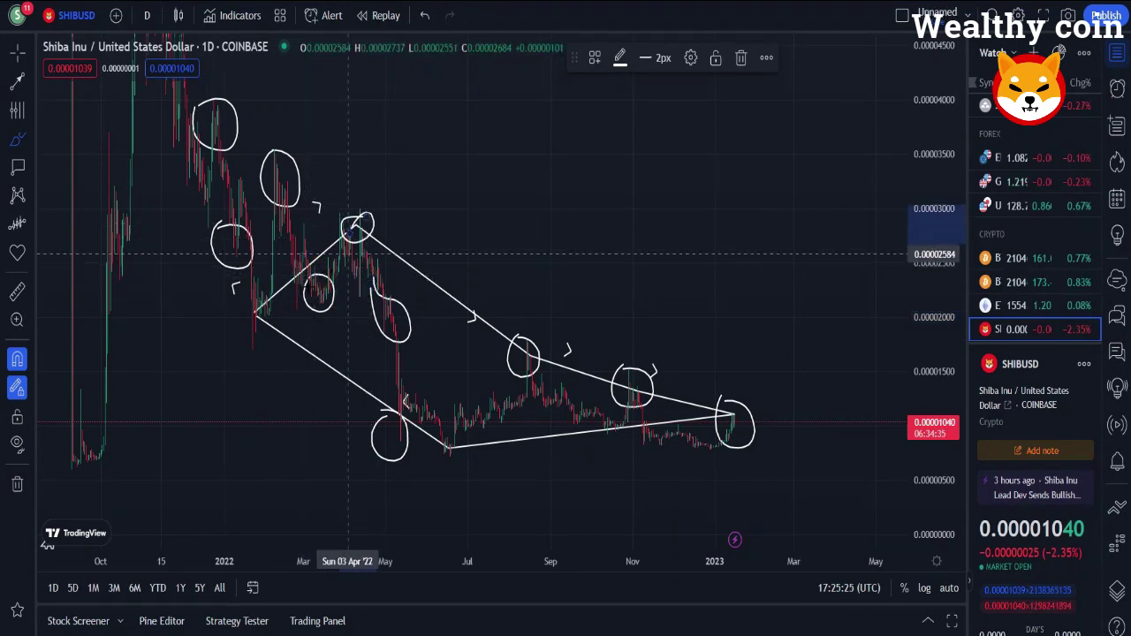
{"action": "mouse_move", "coordinate": [247, 304]}
{"action": "left_mouse_down"}
{"action": "mouse_move", "coordinate": [272, 339]}
{"action": "mouse_move", "coordinate": [246, 294]}
{"action": "left_mouse_up"}
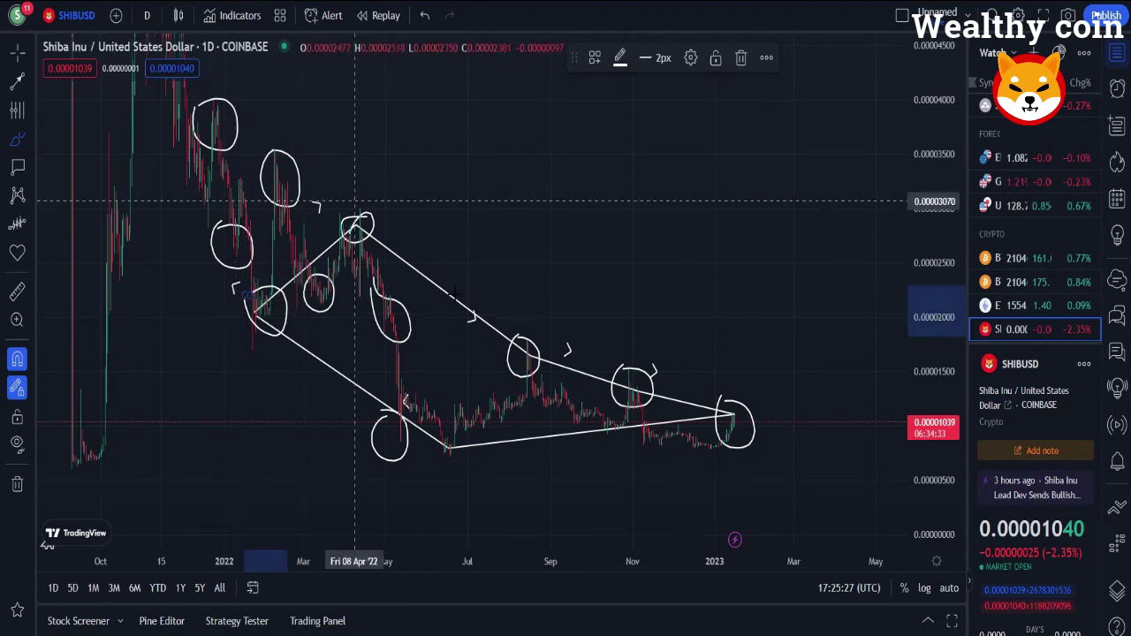
- Add price labels at the first circled peak and the Feb '22 peak at 0.00003220, colouring it peach
{"action": "left_click", "coordinate": [16, 154]}
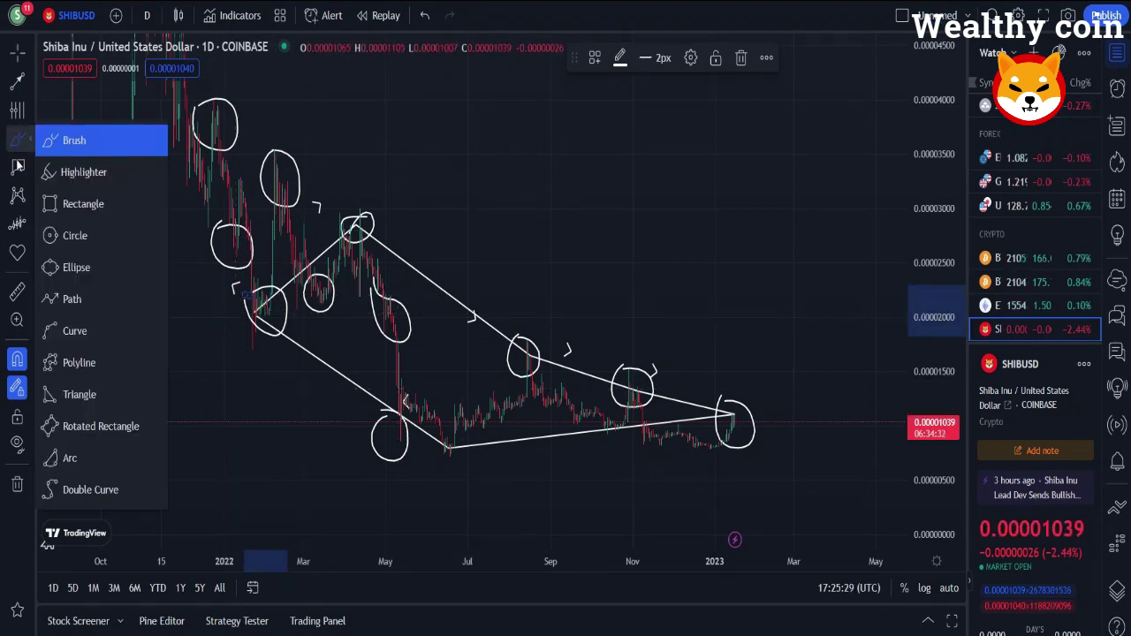
{"action": "left_click", "coordinate": [21, 161]}
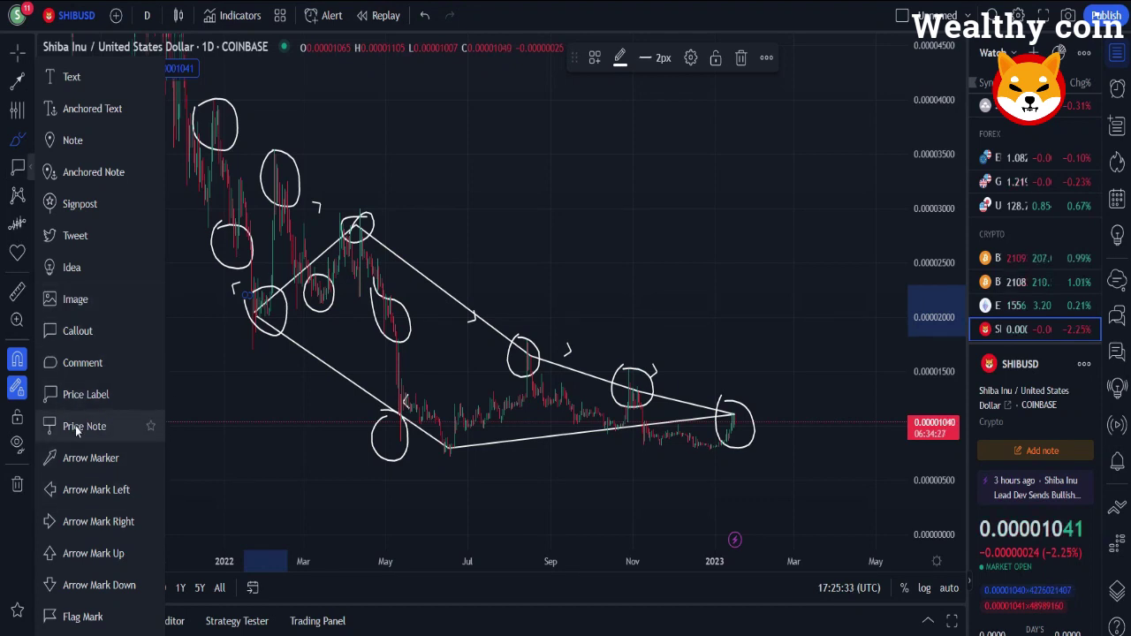
{"action": "left_click", "coordinate": [77, 395]}
{"action": "left_click", "coordinate": [215, 113]}
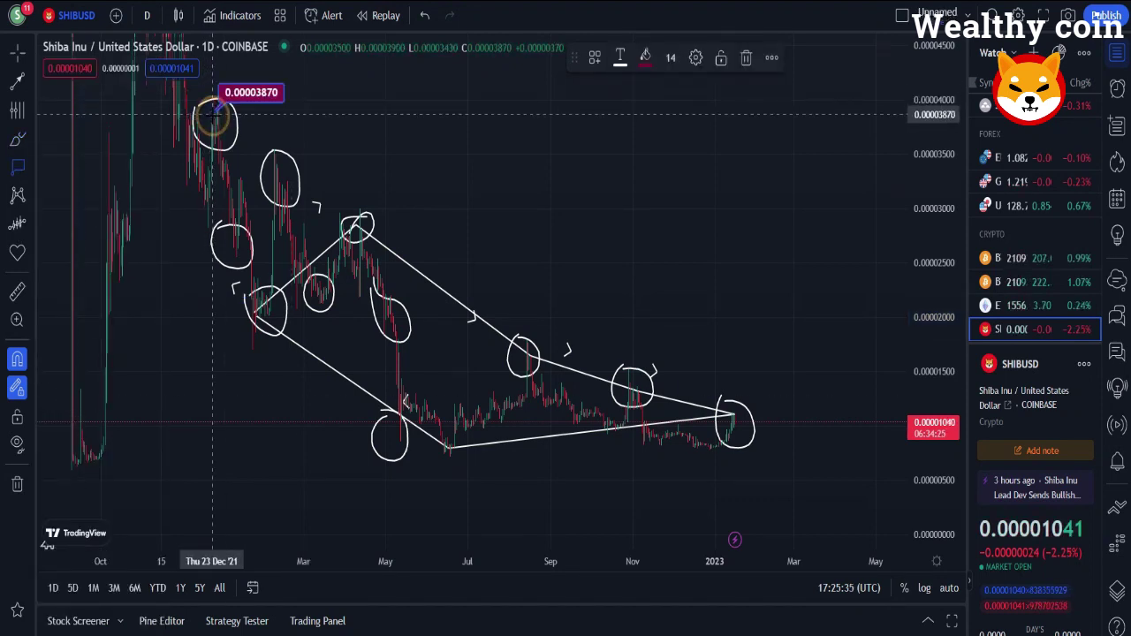
{"action": "left_click", "coordinate": [283, 184]}
{"action": "left_click", "coordinate": [646, 59]}
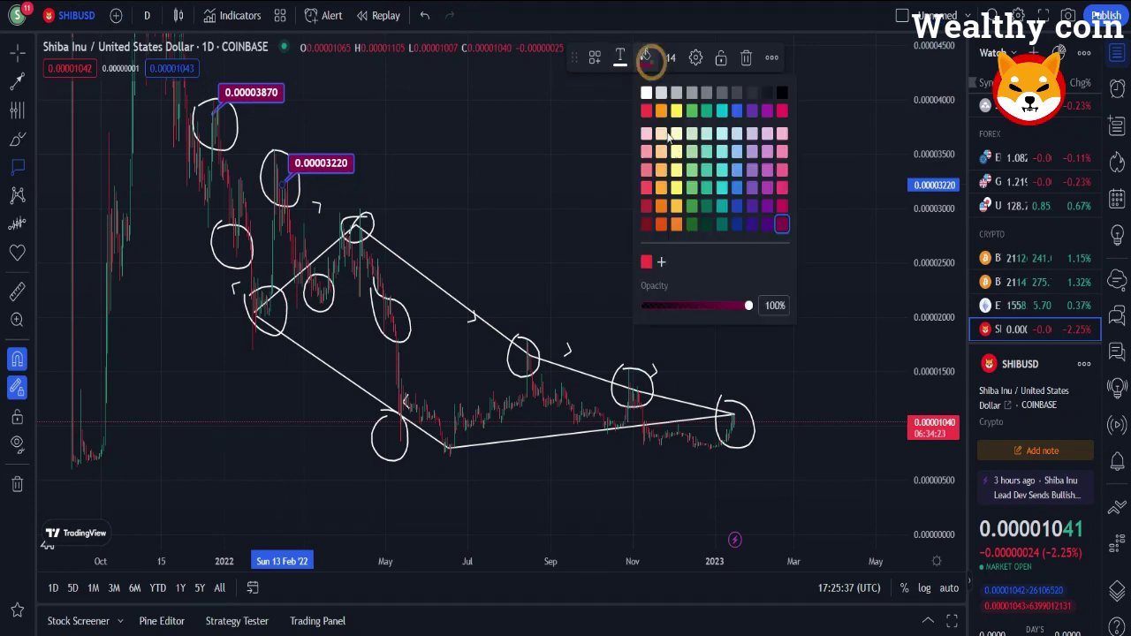
{"action": "left_click", "coordinate": [660, 133]}
- Label the Jan '22 dip in green, 0.00002737 at Apr '22 in orange, and 0.00002000 in pink
{"action": "left_click", "coordinate": [232, 248]}
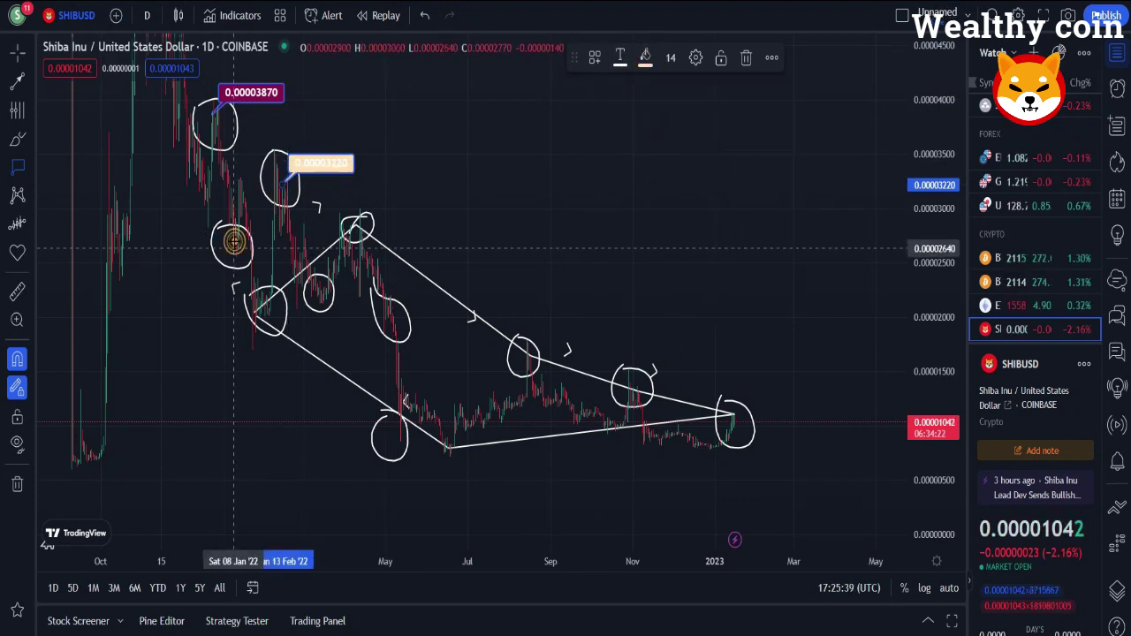
{"action": "left_click", "coordinate": [646, 56]}
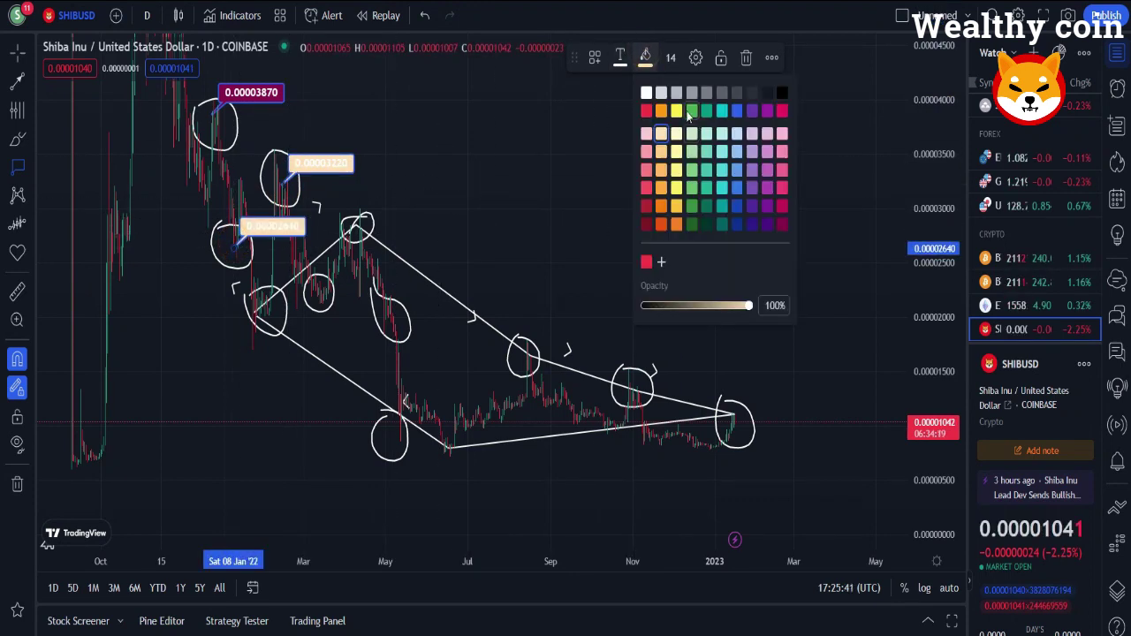
{"action": "left_click", "coordinate": [691, 110]}
{"action": "left_click", "coordinate": [355, 235]}
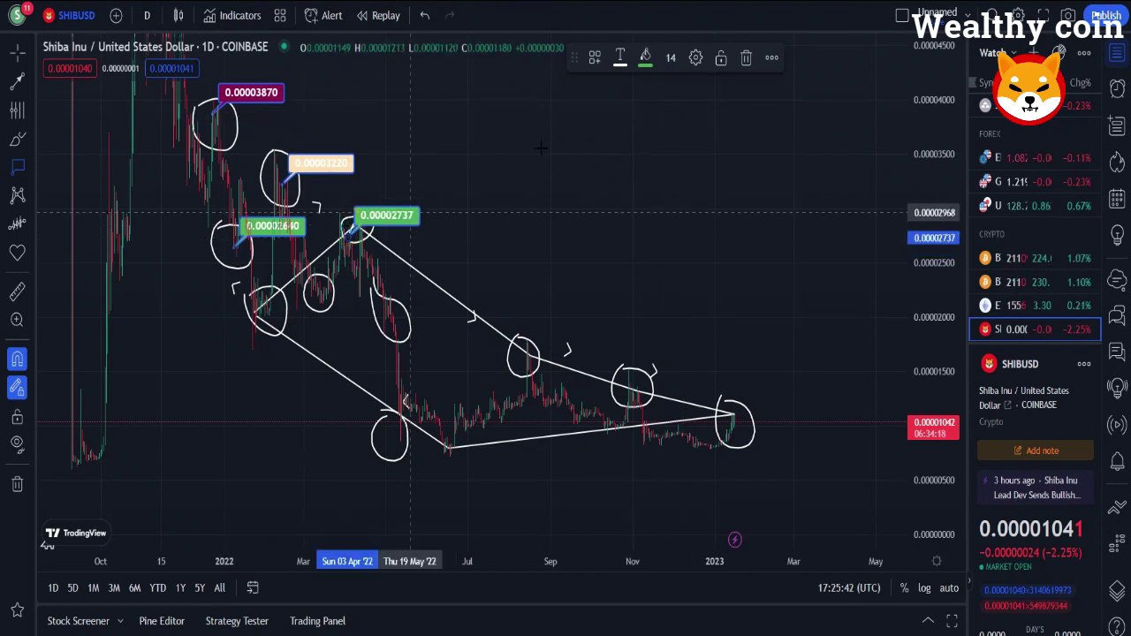
{"action": "left_click", "coordinate": [646, 56]}
{"action": "left_click", "coordinate": [659, 200]}
{"action": "left_click", "coordinate": [393, 318]}
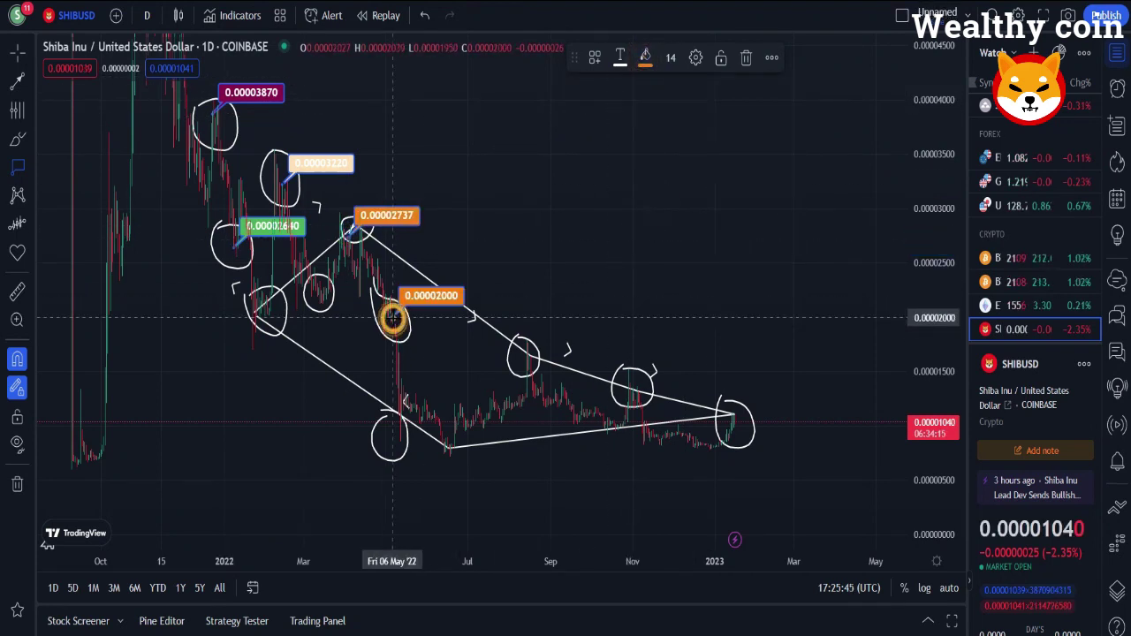
{"action": "left_click", "coordinate": [645, 57]}
{"action": "left_click", "coordinate": [646, 169]}
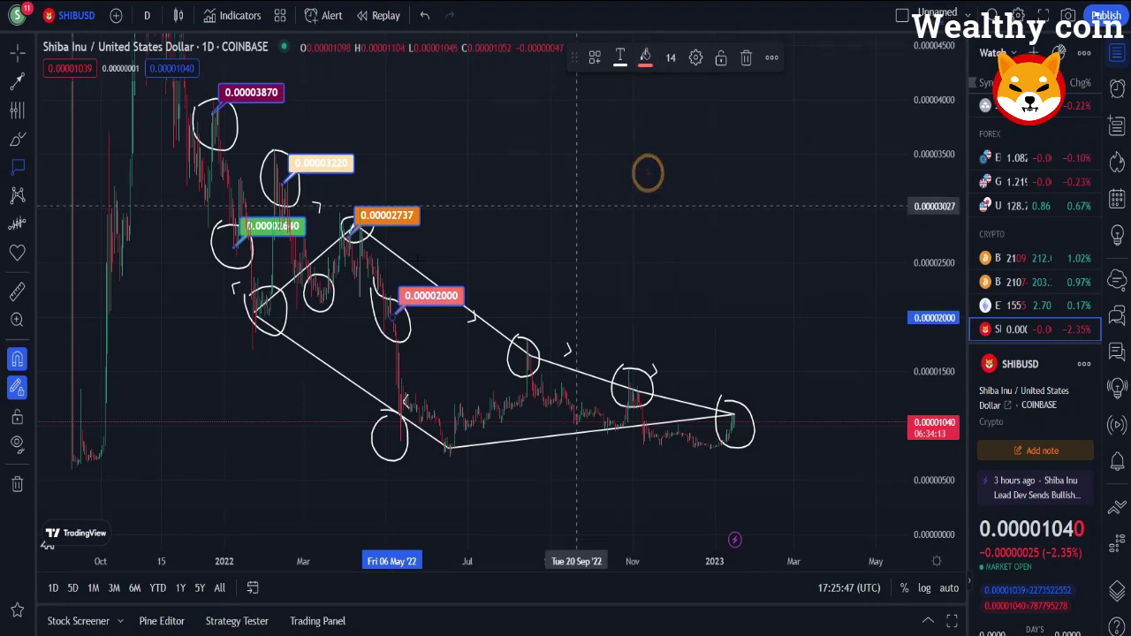
- Add a red label at the Mar '22 dip and a 0.00002120 label at the Jan '22 low
{"action": "left_click", "coordinate": [316, 291]}
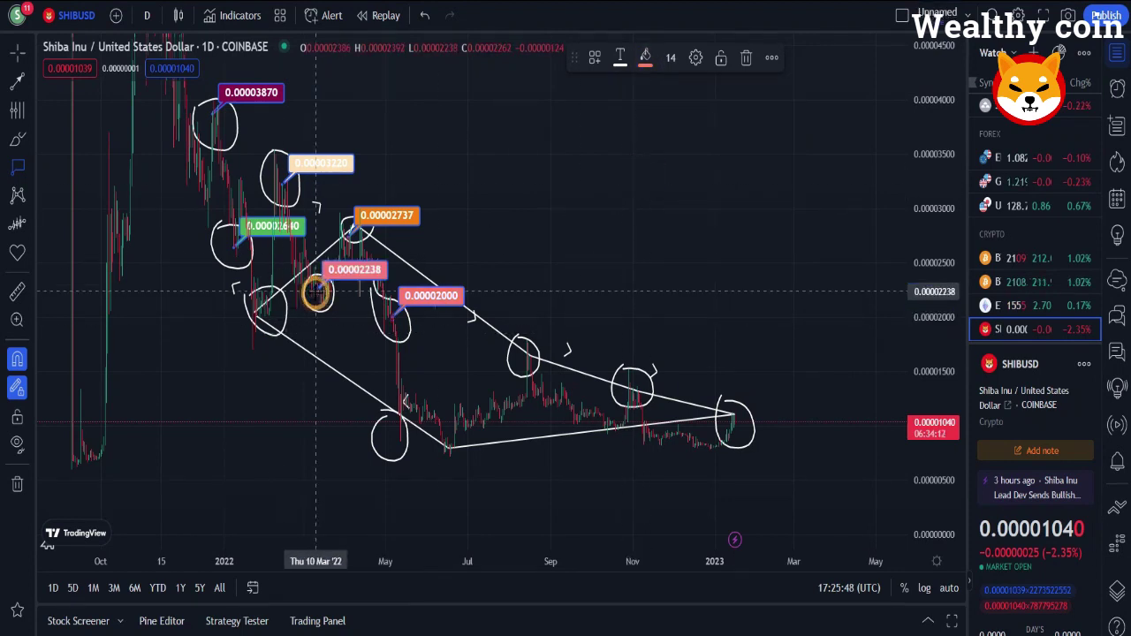
{"action": "left_click", "coordinate": [643, 58]}
{"action": "left_click", "coordinate": [646, 200]}
{"action": "left_click", "coordinate": [257, 307]}
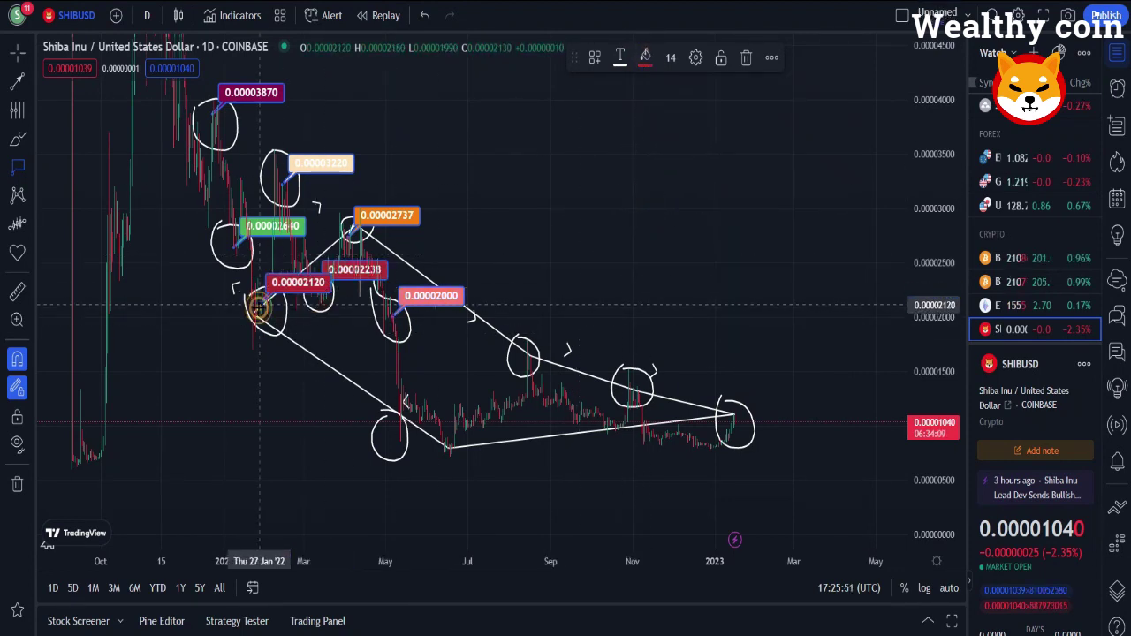
{"action": "left_click", "coordinate": [646, 56]}
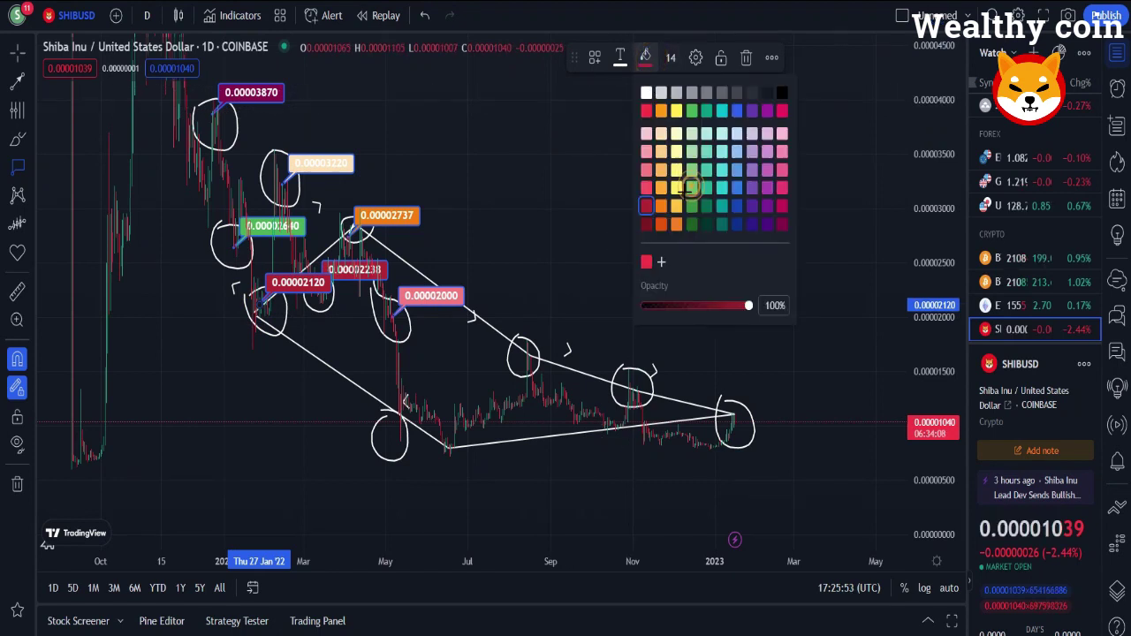
- Make the 0.00002120 label green, then add orange callouts at 0.00001645 and 0.00000943
{"action": "left_click", "coordinate": [690, 186]}
{"action": "left_click", "coordinate": [525, 354]}
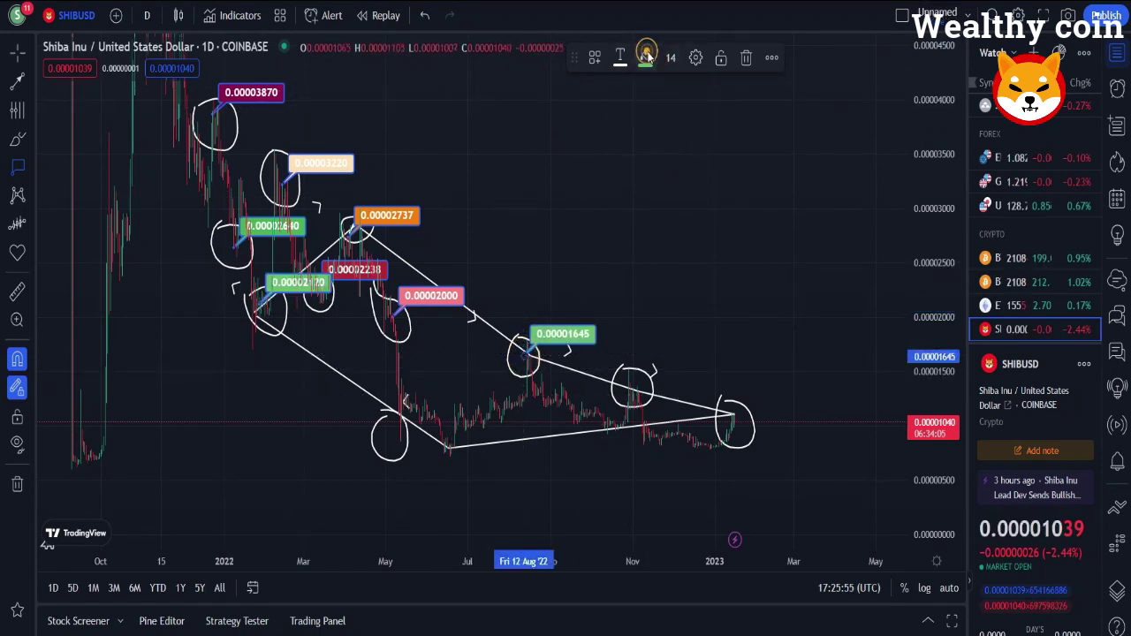
{"action": "left_click", "coordinate": [646, 56]}
{"action": "left_click", "coordinate": [658, 186]}
{"action": "left_click", "coordinate": [386, 432]}
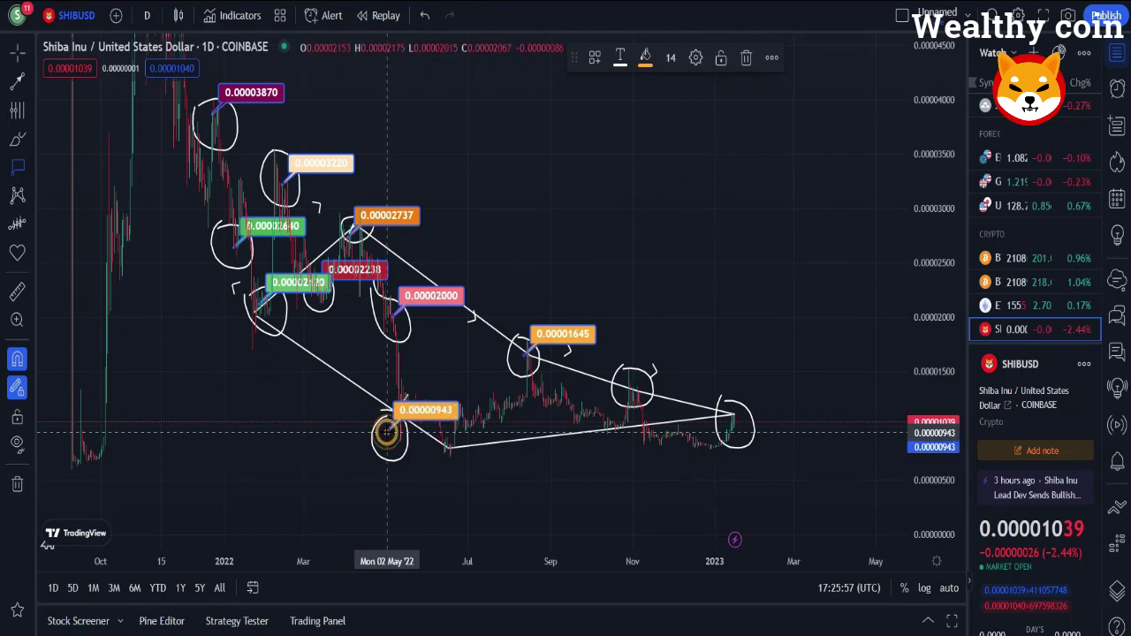
{"action": "left_click", "coordinate": [645, 58]}
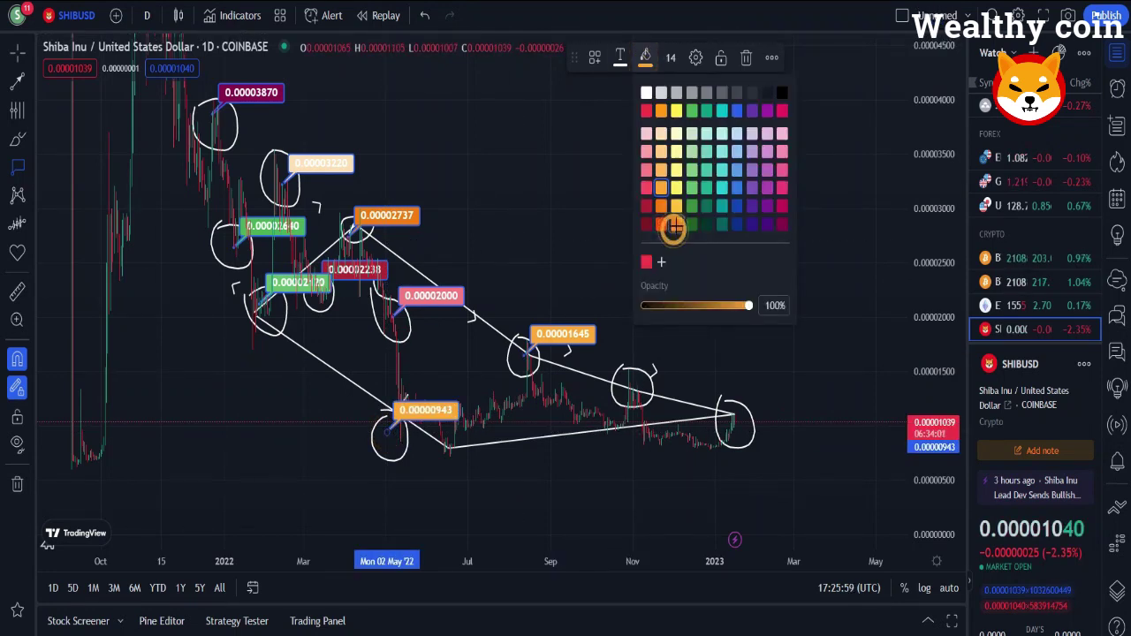
{"action": "left_click", "coordinate": [674, 227]}
- Add callouts at 0.00001219 in teal, 0.00001065 in blue and 0.00001159 in teal
{"action": "left_click", "coordinate": [627, 404]}
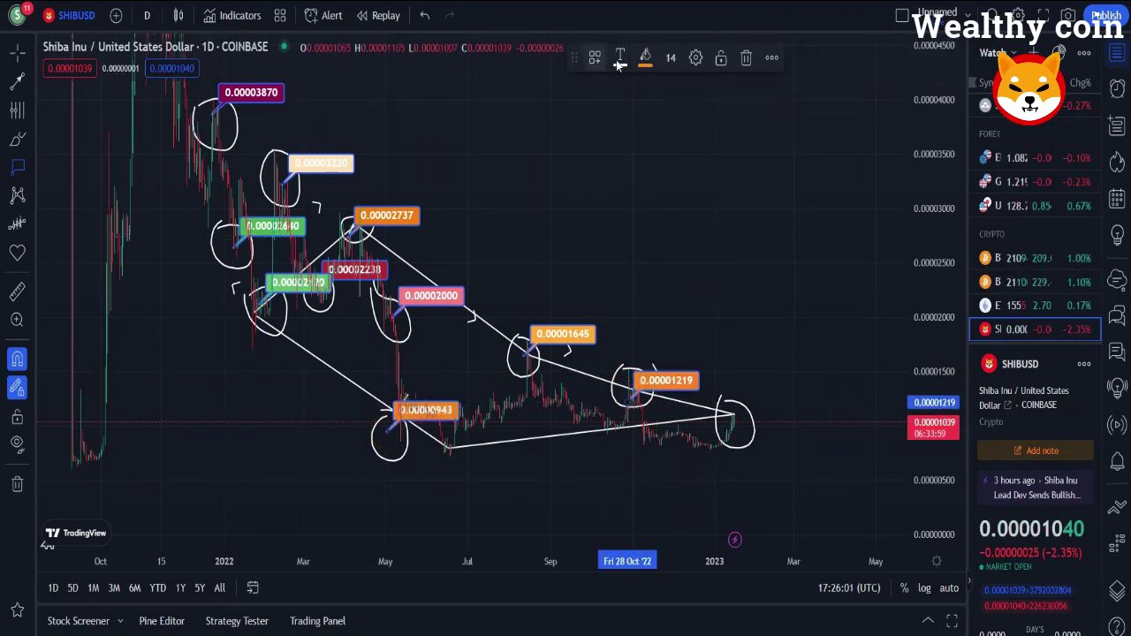
{"action": "left_click", "coordinate": [646, 57]}
{"action": "left_click", "coordinate": [707, 172]}
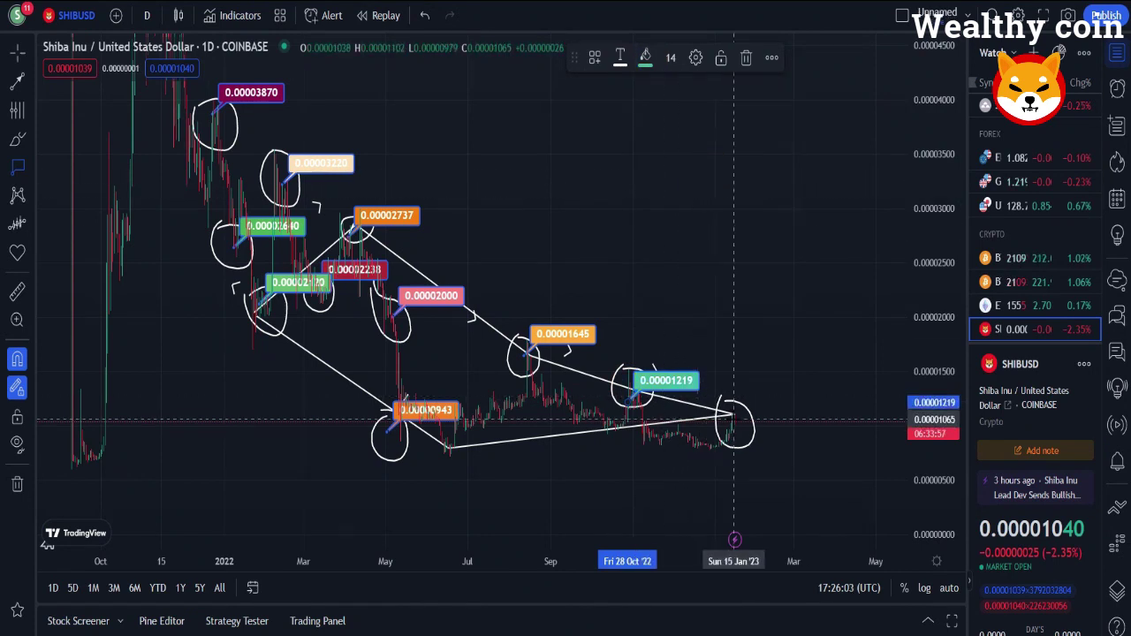
{"action": "left_click", "coordinate": [732, 413]}
{"action": "left_click", "coordinate": [647, 58]}
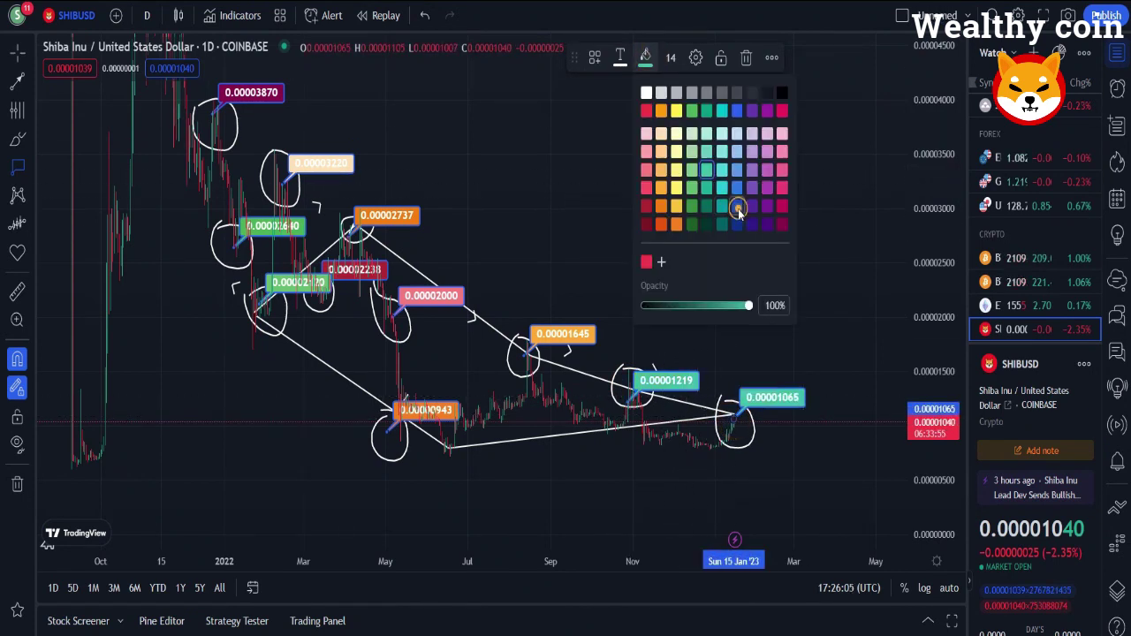
{"action": "left_click", "coordinate": [738, 208]}
{"action": "left_click", "coordinate": [506, 409]}
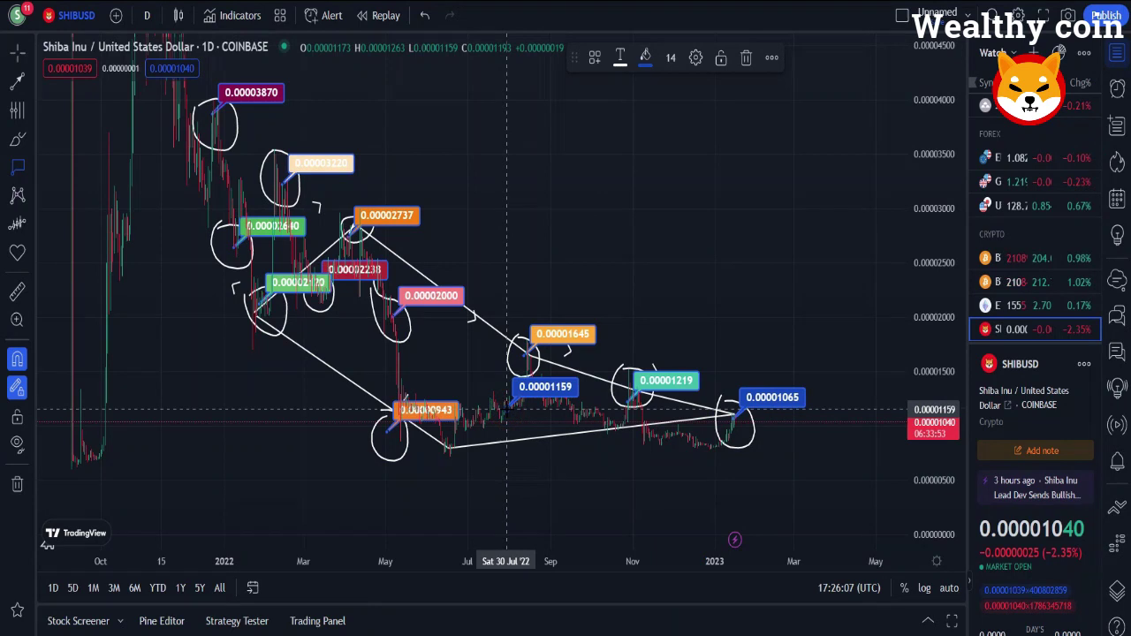
{"action": "left_click", "coordinate": [645, 57]}
{"action": "left_click", "coordinate": [700, 192]}
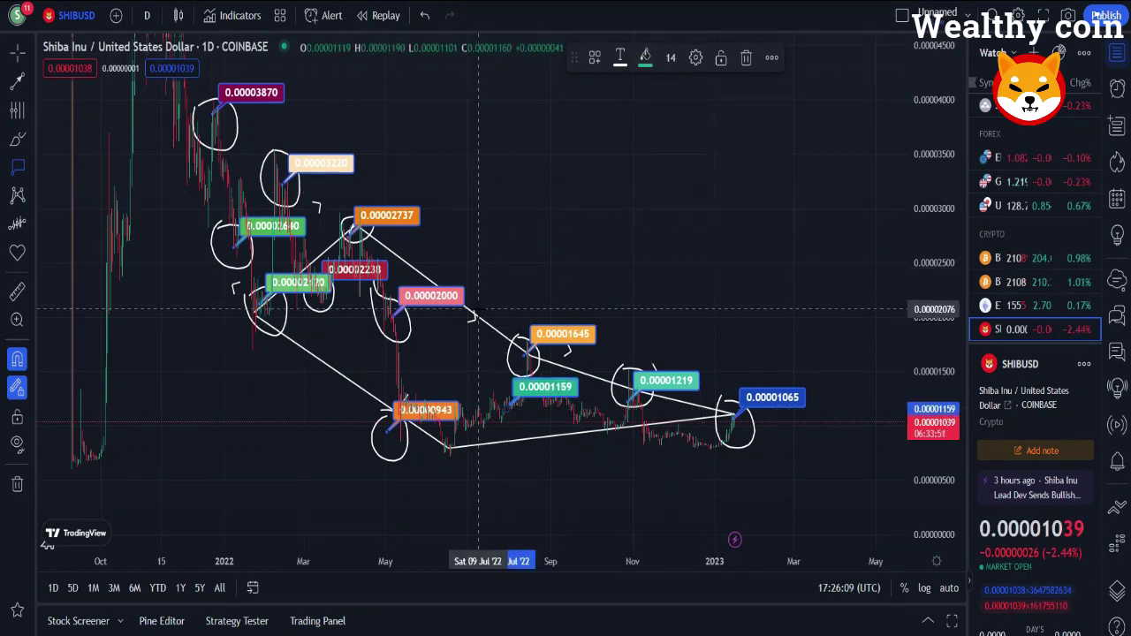
- Add teal callouts at 0.00001618 on the May drop and 0.00003500 near the late-2021 top
{"action": "left_click", "coordinate": [397, 360]}
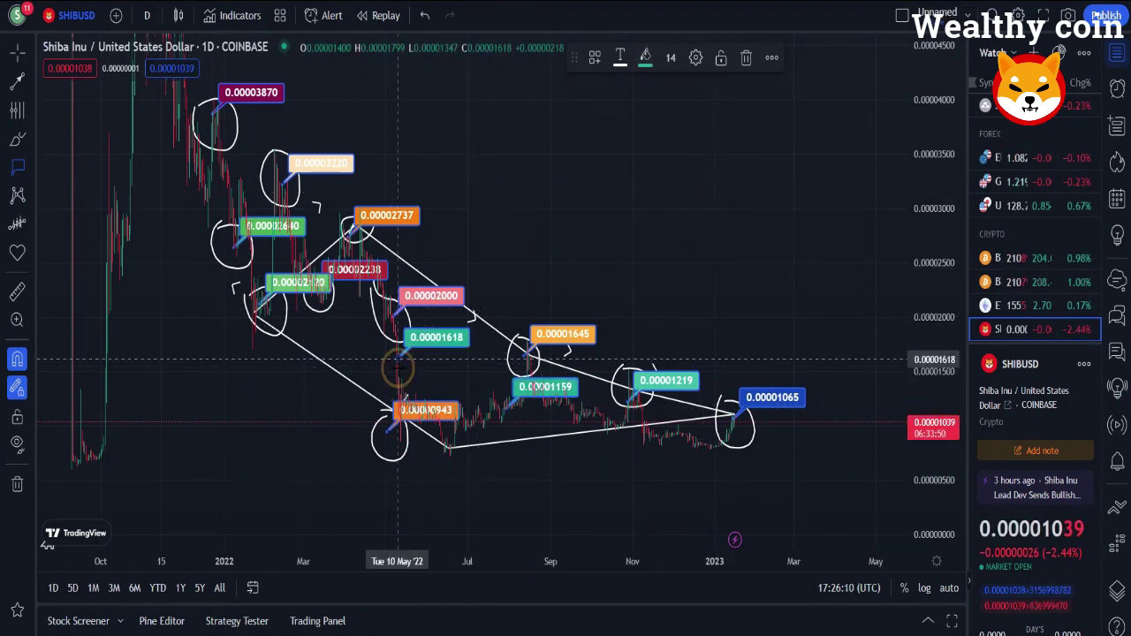
{"action": "left_click", "coordinate": [646, 60]}
{"action": "left_click", "coordinate": [723, 206]}
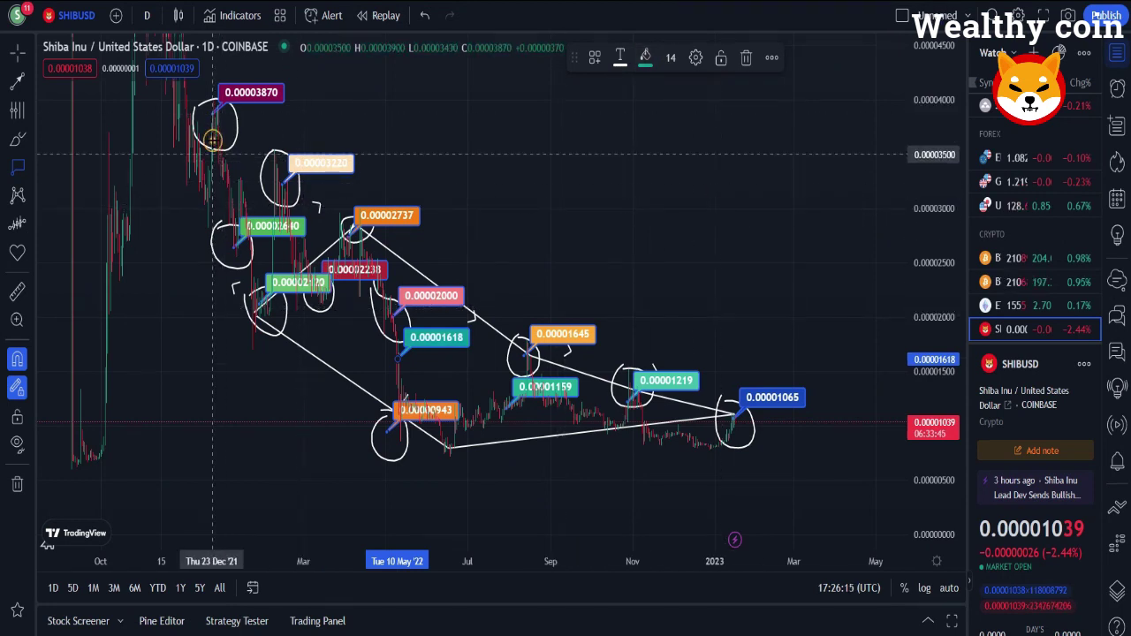
{"action": "left_click", "coordinate": [212, 139]}
{"action": "left_click", "coordinate": [648, 58]}
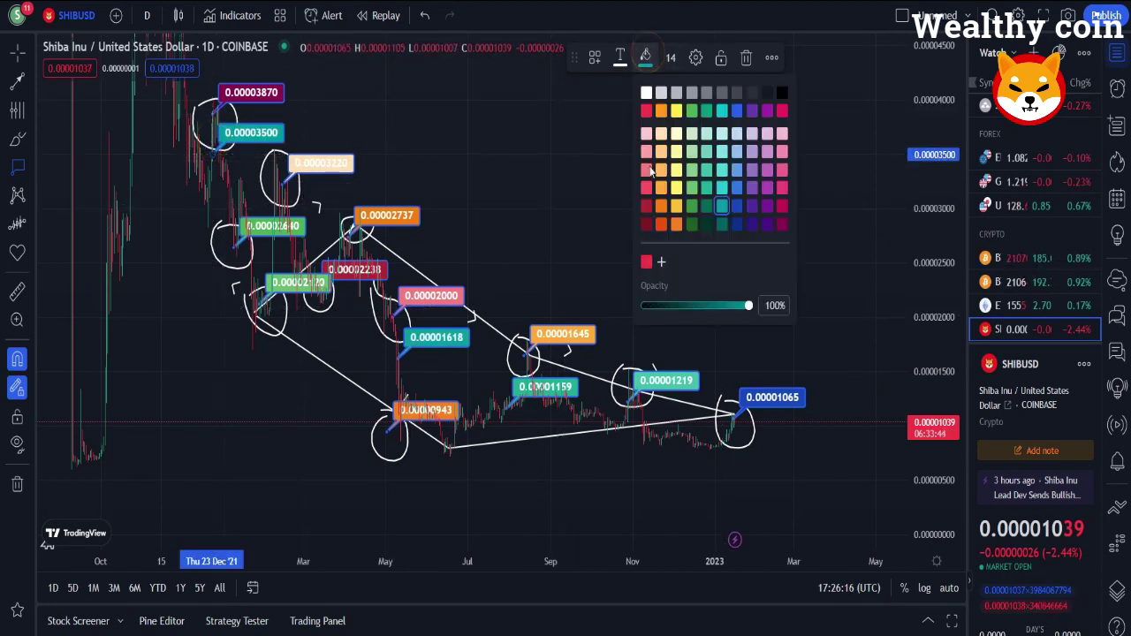
{"action": "left_click", "coordinate": [721, 196]}
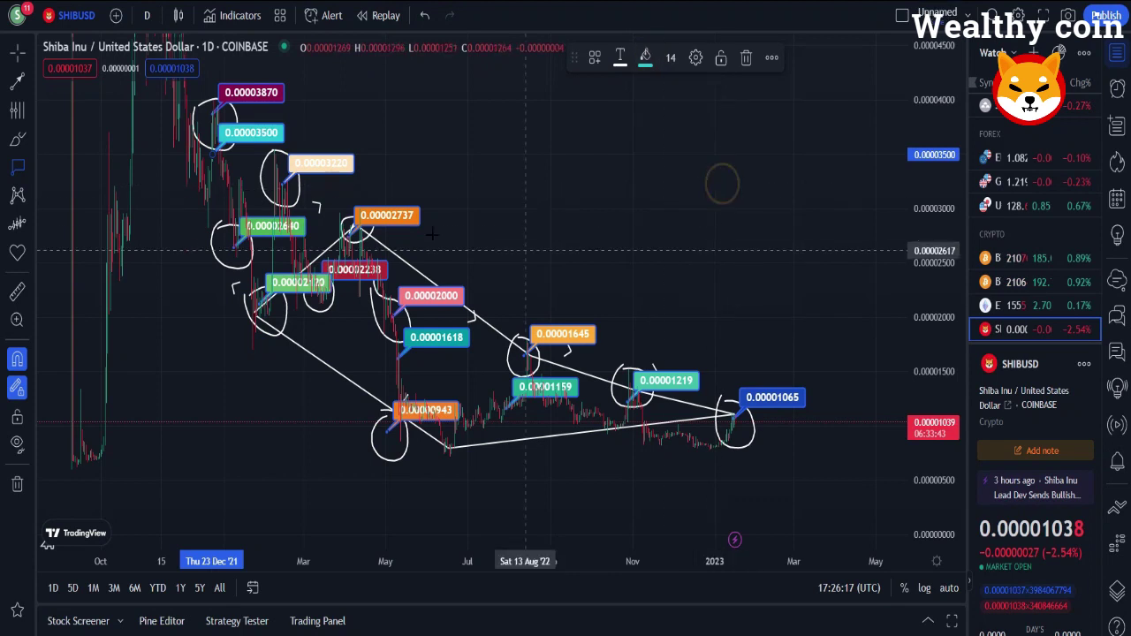
- Sweep a large olive highlighter curve from the top-left across to the right of the chart
{"action": "left_click", "coordinate": [21, 139]}
{"action": "left_click", "coordinate": [65, 172]}
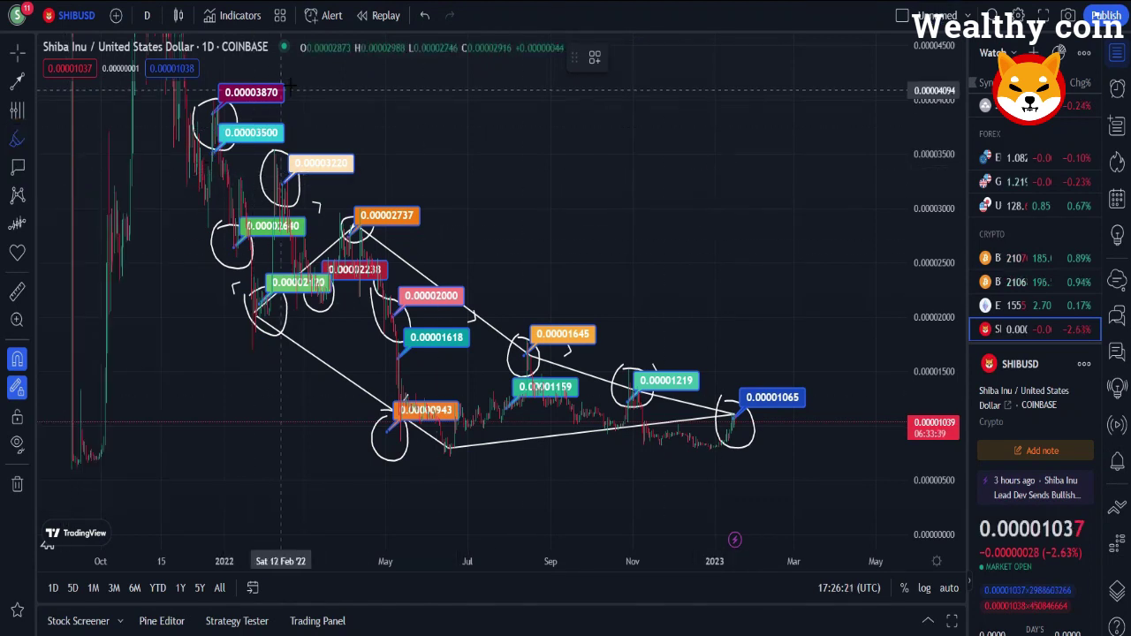
{"action": "mouse_move", "coordinate": [294, 79]}
{"action": "left_mouse_down"}
{"action": "mouse_move", "coordinate": [318, 141]}
{"action": "mouse_move", "coordinate": [406, 212]}
{"action": "mouse_move", "coordinate": [618, 299]}
{"action": "mouse_move", "coordinate": [765, 305]}
{"action": "left_mouse_up"}
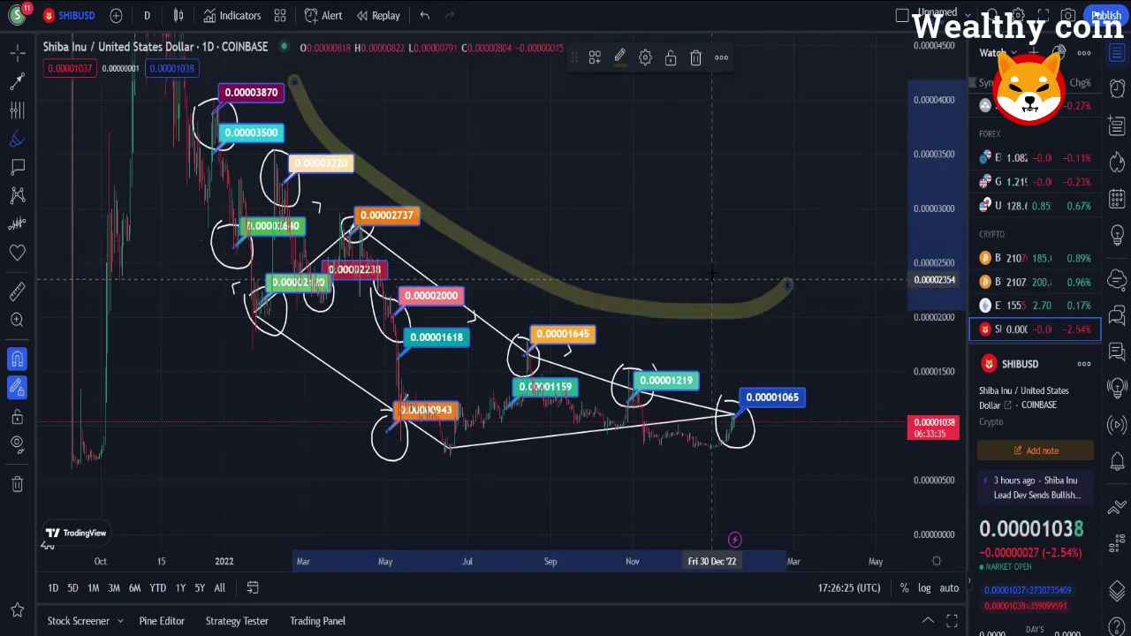
- Add a highlighter arrowhead, a large curve beneath the price action, and two diagonal strokes
{"action": "mouse_move", "coordinate": [715, 269]}
{"action": "left_mouse_down"}
{"action": "mouse_move", "coordinate": [789, 287]}
{"action": "mouse_move", "coordinate": [769, 341]}
{"action": "mouse_move", "coordinate": [733, 369]}
{"action": "left_mouse_up"}
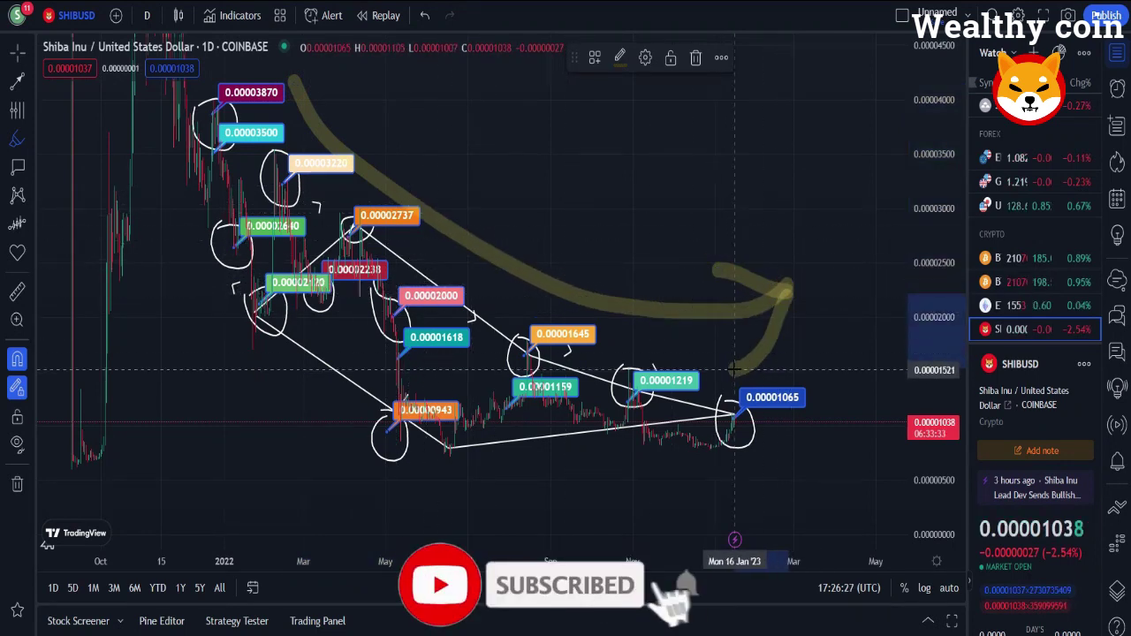
{"action": "mouse_move", "coordinate": [148, 131]}
{"action": "left_mouse_down"}
{"action": "mouse_move", "coordinate": [177, 257]}
{"action": "mouse_move", "coordinate": [238, 376]}
{"action": "mouse_move", "coordinate": [358, 461]}
{"action": "mouse_move", "coordinate": [508, 500]}
{"action": "mouse_move", "coordinate": [610, 495]}
{"action": "mouse_move", "coordinate": [693, 448]}
{"action": "mouse_move", "coordinate": [733, 460]}
{"action": "mouse_move", "coordinate": [721, 446]}
{"action": "mouse_move", "coordinate": [707, 486]}
{"action": "mouse_move", "coordinate": [667, 513]}
{"action": "left_mouse_up"}
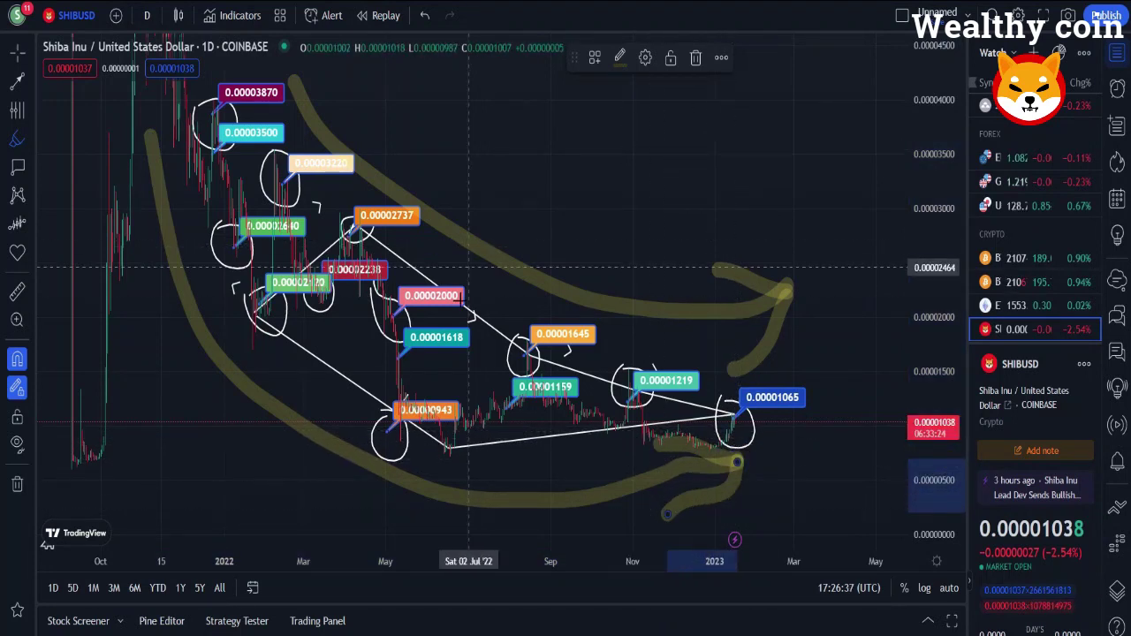
{"action": "left_click_drag", "start_coordinate": [522, 263], "coordinate": [450, 495]}
{"action": "left_click_drag", "start_coordinate": [357, 189], "coordinate": [179, 307]}
- Draw a Gann box spanning the annotated price action from late 2021 to early 2023
{"action": "left_click", "coordinate": [15, 82]}
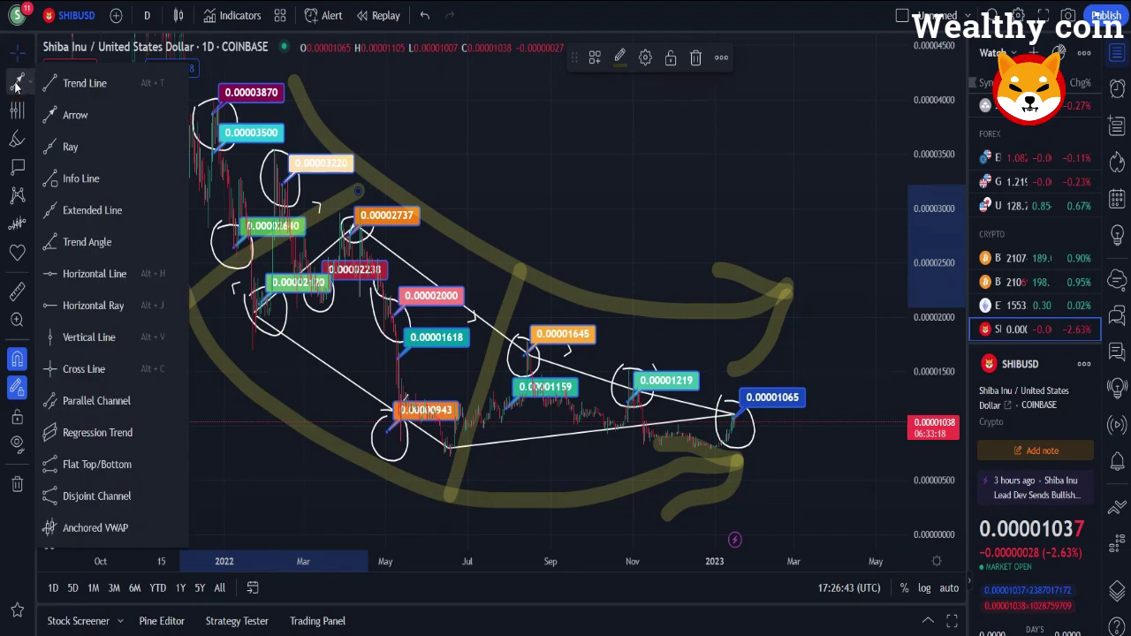
{"action": "left_click", "coordinate": [19, 112]}
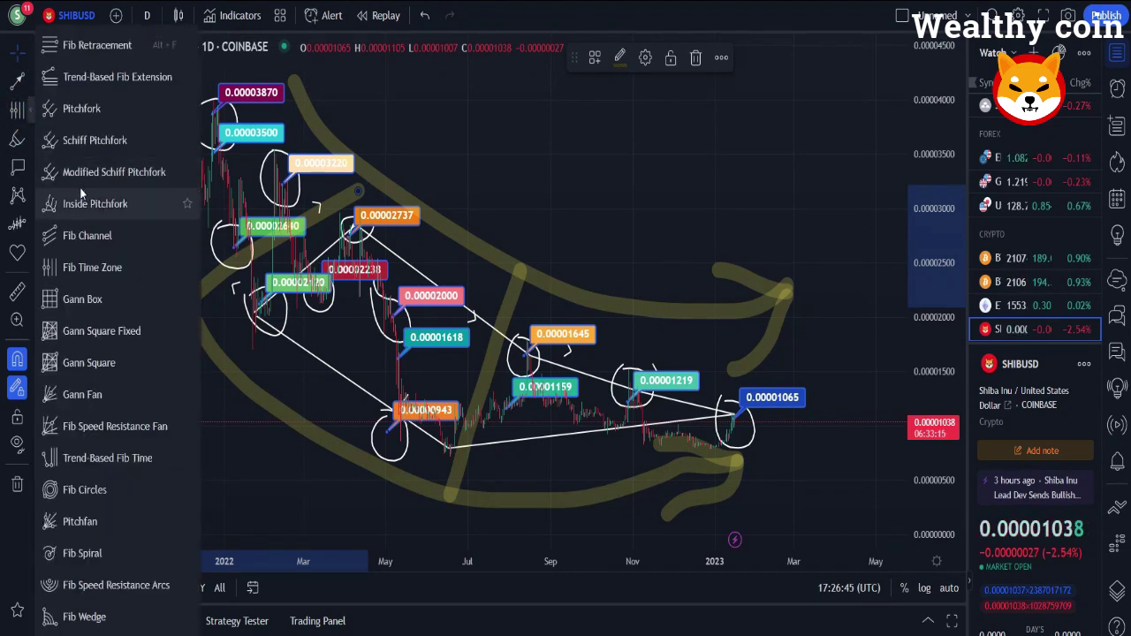
{"action": "left_click", "coordinate": [60, 298]}
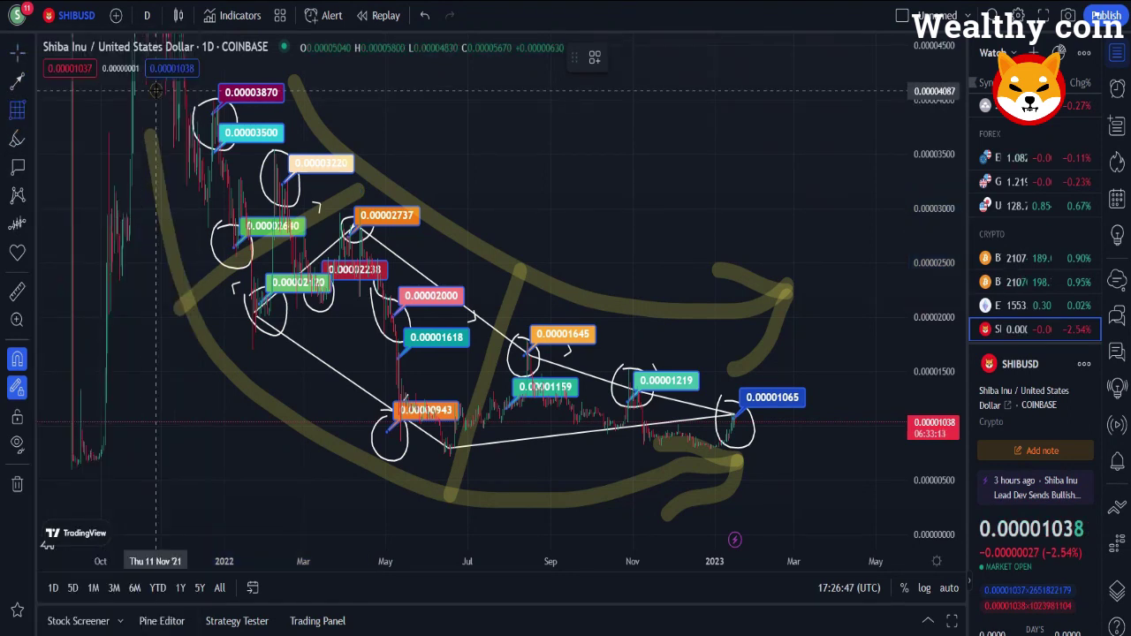
{"action": "mouse_move", "coordinate": [156, 90]}
{"action": "left_mouse_down"}
{"action": "mouse_move", "coordinate": [196, 300]}
{"action": "mouse_move", "coordinate": [679, 502]}
{"action": "mouse_move", "coordinate": [795, 528]}
{"action": "left_mouse_up"}
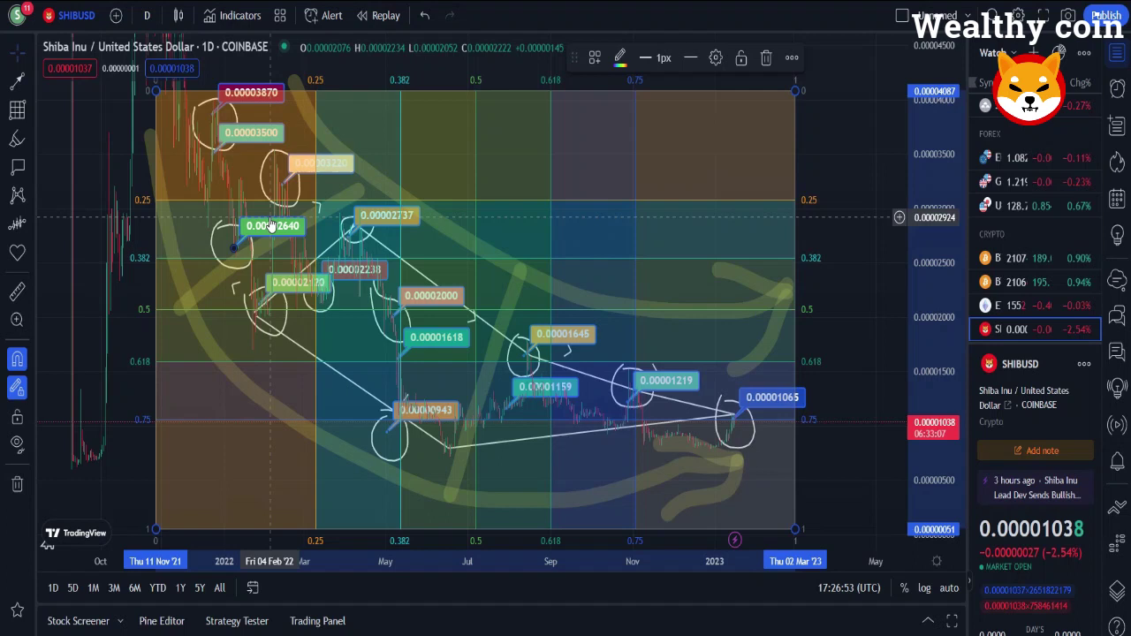
- Zoom the chart out and rescale the price axis to show a wider price range
{"action": "scroll", "coordinate": [269, 225], "scroll_direction": "down", "scroll_amount": 2}
{"action": "scroll", "coordinate": [269, 225], "scroll_direction": "down", "scroll_amount": 3}
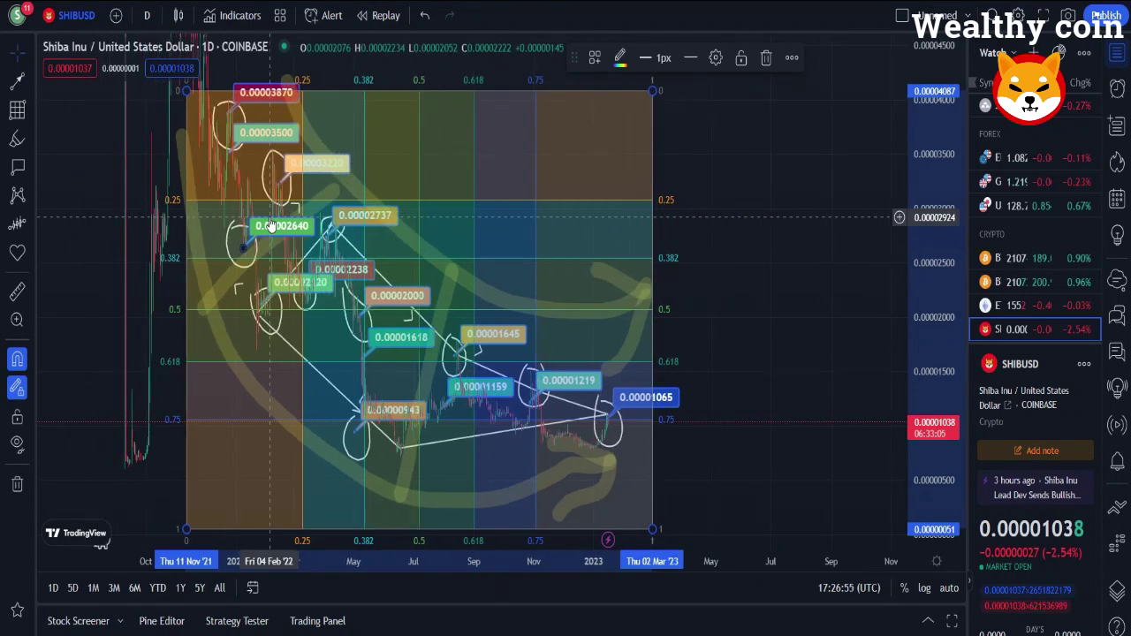
{"action": "left_click", "coordinate": [18, 55]}
{"action": "scroll", "coordinate": [243, 150], "scroll_direction": "right", "scroll_amount": 5}
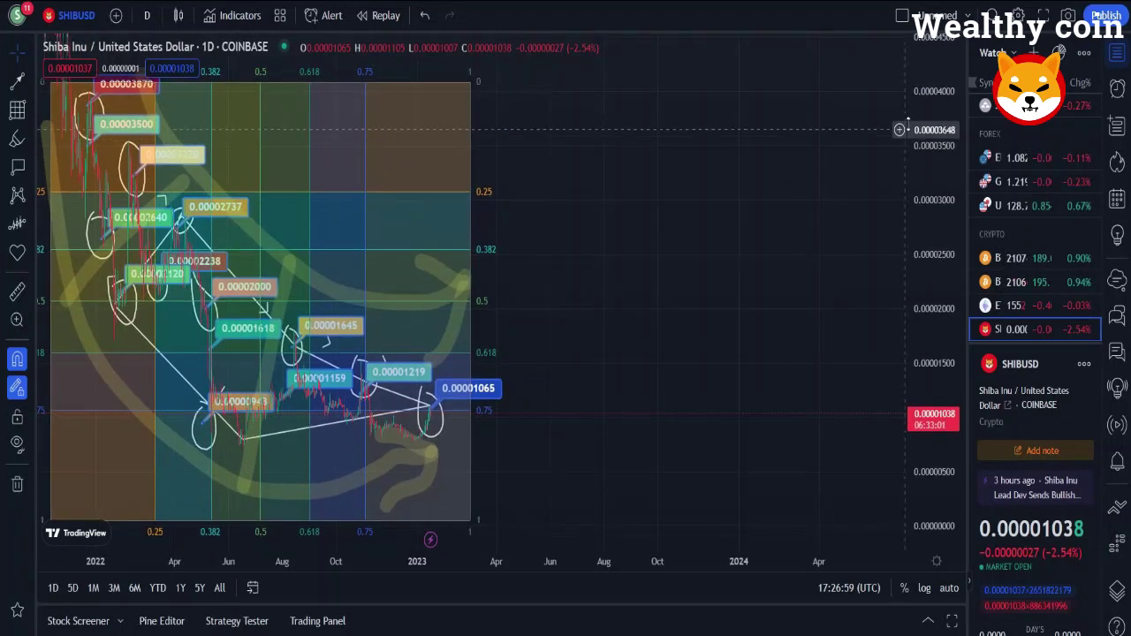
{"action": "left_click_drag", "start_coordinate": [926, 112], "coordinate": [937, 310]}
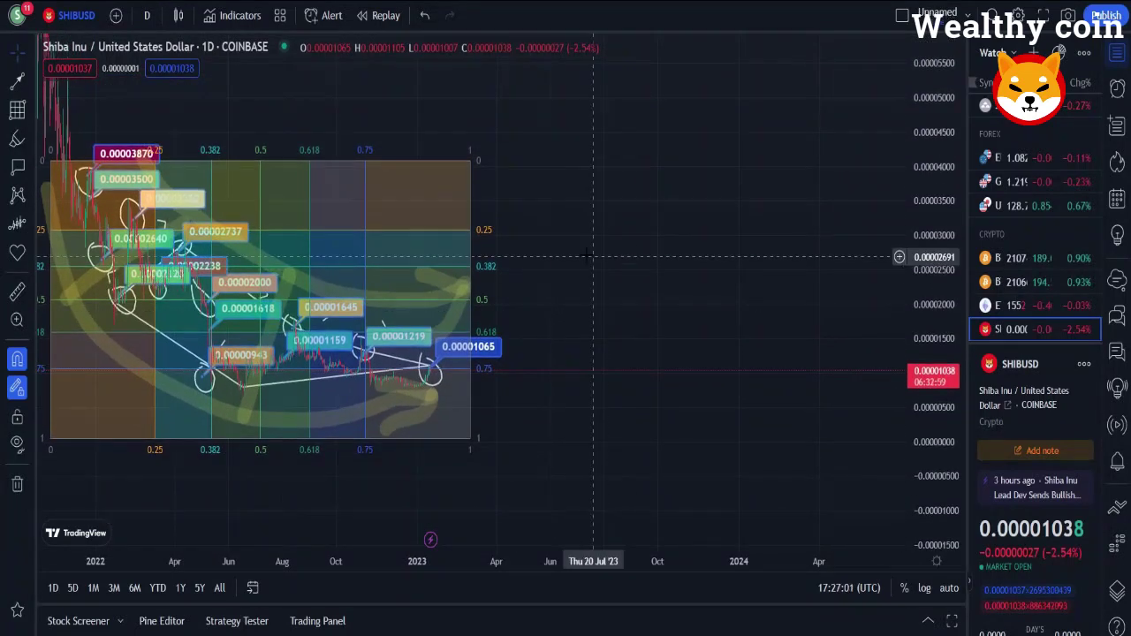
{"action": "left_click_drag", "start_coordinate": [934, 252], "coordinate": [927, 207]}
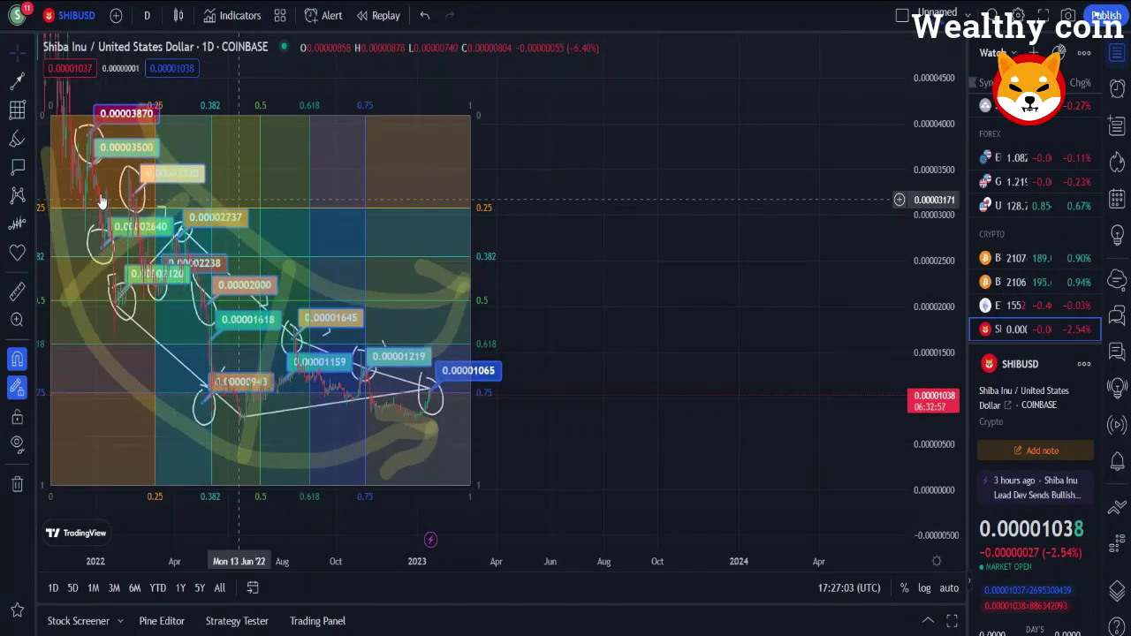
- Draw a long Path zigzag climbing from the latest candle into 2024 to the chart top
{"action": "left_click", "coordinate": [19, 141]}
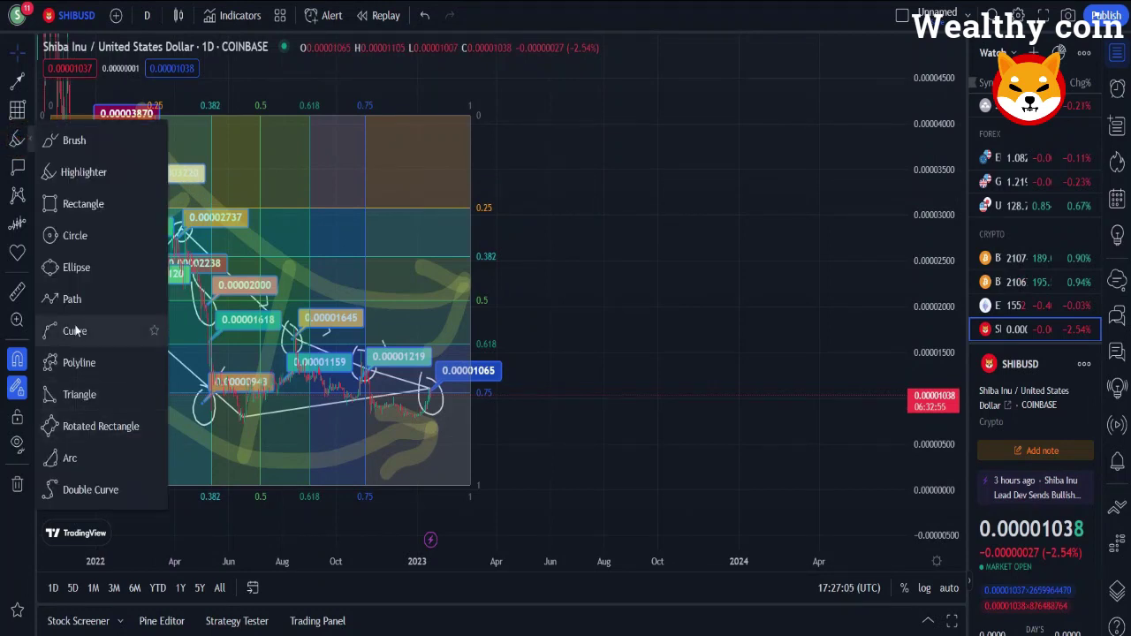
{"action": "left_click", "coordinate": [75, 292]}
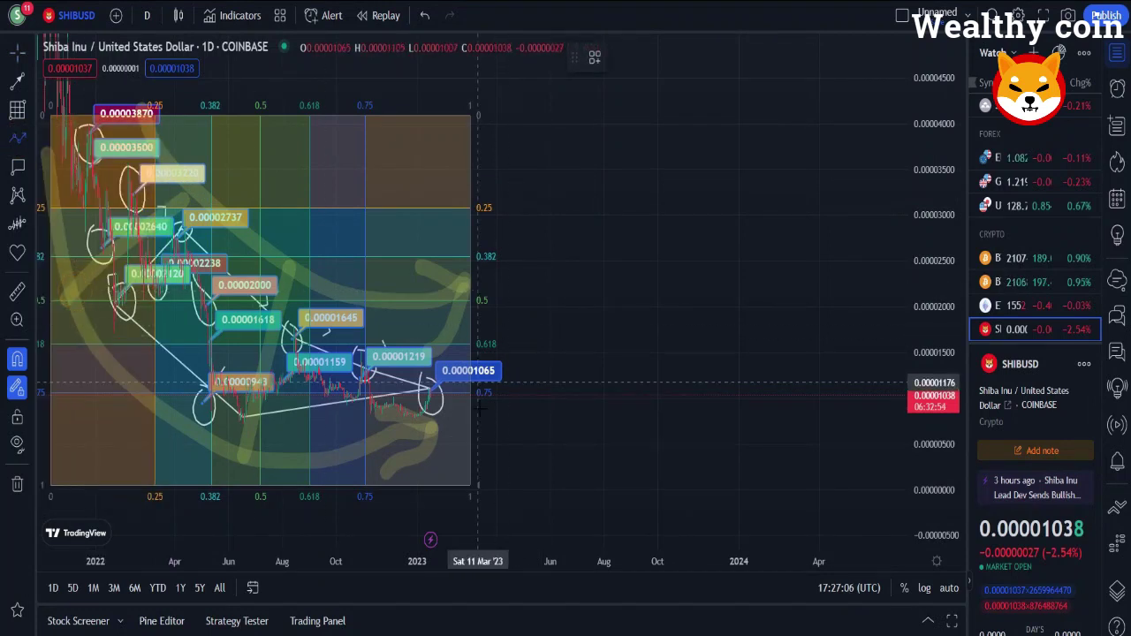
{"action": "left_click", "coordinate": [480, 484]}
{"action": "left_click", "coordinate": [514, 413]}
{"action": "left_click", "coordinate": [539, 470]}
{"action": "left_click", "coordinate": [563, 382]}
{"action": "left_click", "coordinate": [589, 470]}
{"action": "left_click", "coordinate": [610, 371]}
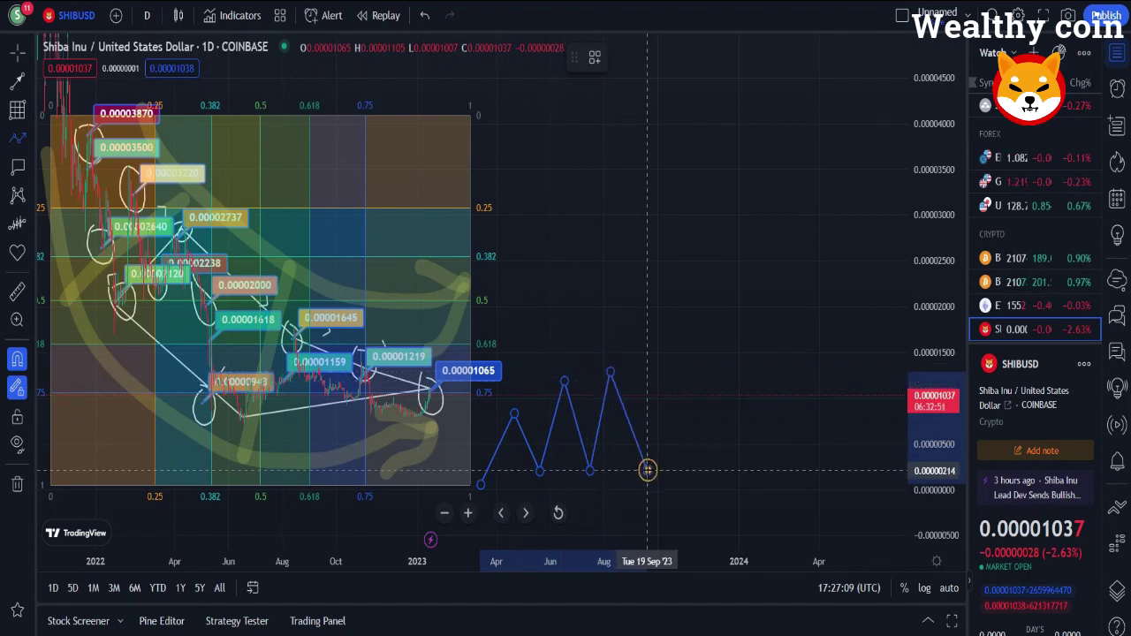
{"action": "left_click", "coordinate": [647, 470]}
{"action": "left_click", "coordinate": [647, 364]}
{"action": "left_click", "coordinate": [691, 459]}
{"action": "left_click", "coordinate": [716, 357]}
{"action": "left_click", "coordinate": [742, 461]}
{"action": "left_click", "coordinate": [749, 322]}
{"action": "left_click", "coordinate": [783, 422]}
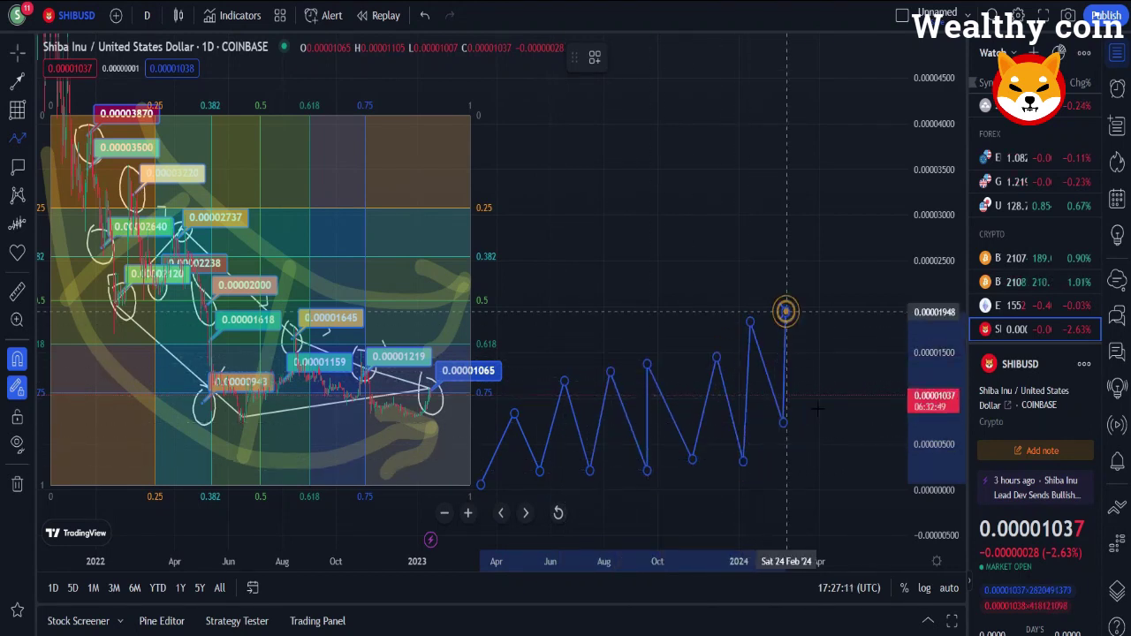
{"action": "left_click", "coordinate": [786, 311]}
{"action": "left_click", "coordinate": [820, 413]}
{"action": "left_click", "coordinate": [811, 281]}
{"action": "left_click", "coordinate": [839, 343]}
{"action": "left_click", "coordinate": [843, 228]}
{"action": "left_click", "coordinate": [874, 291]}
{"action": "left_click", "coordinate": [862, 153]}
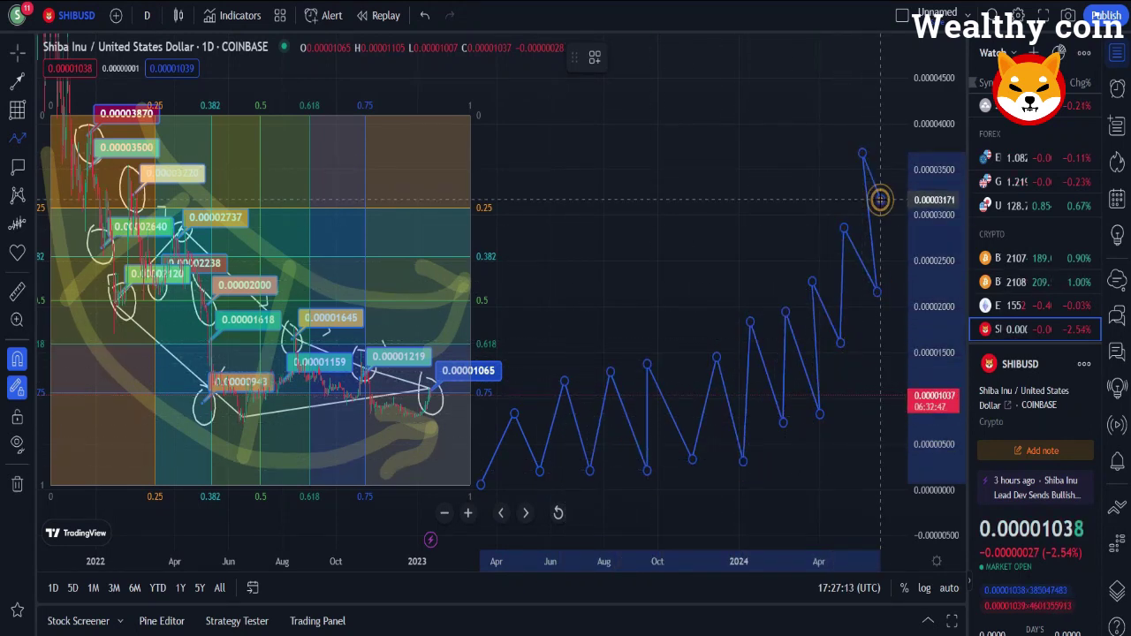
{"action": "left_click", "coordinate": [880, 200]}
{"action": "left_click", "coordinate": [882, 112]}
{"action": "left_click", "coordinate": [890, 140]}
{"action": "double_click", "coordinate": [889, 72]}
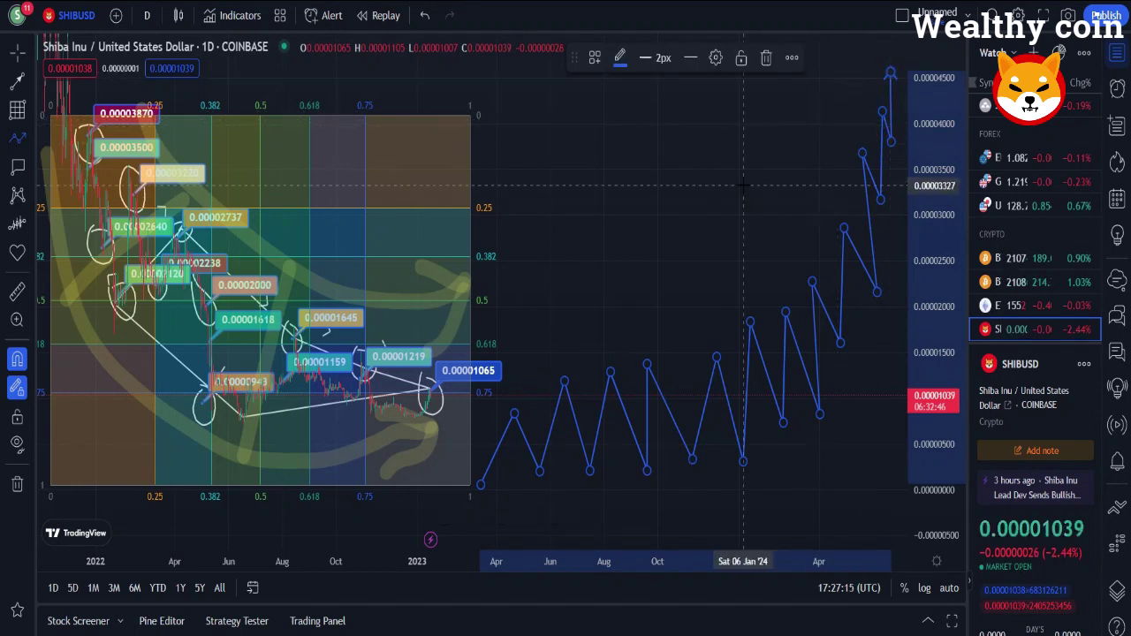
- Draw a second rising zigzag path above the first and colour it orange
{"action": "left_click", "coordinate": [503, 331]}
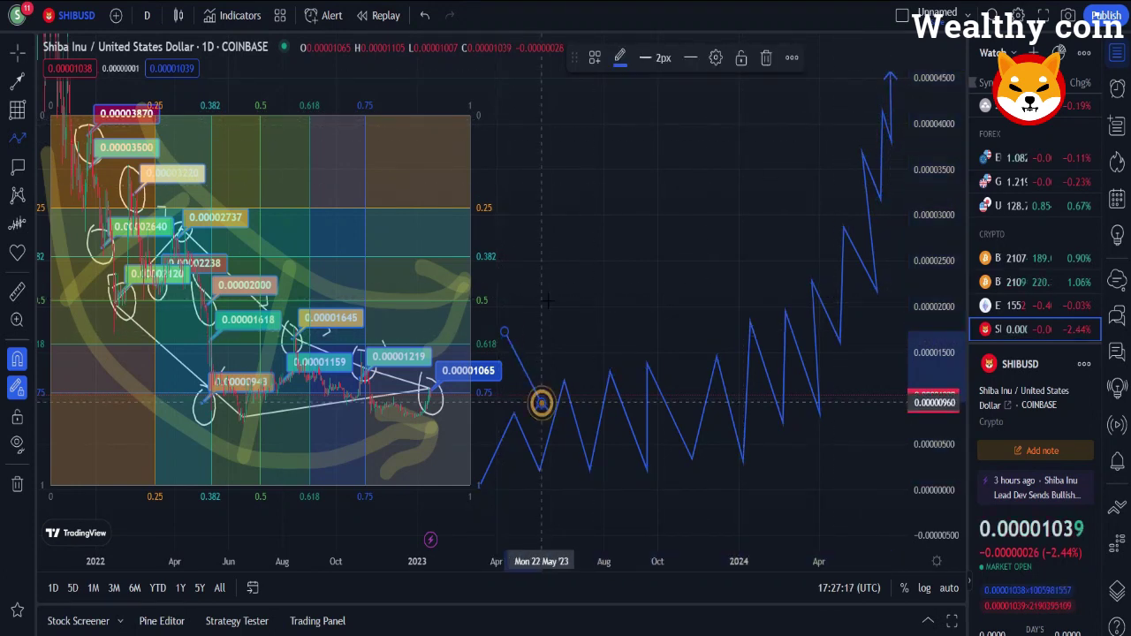
{"action": "left_click", "coordinate": [541, 402]}
{"action": "left_click", "coordinate": [549, 298]}
{"action": "left_click", "coordinate": [599, 378]}
{"action": "left_click", "coordinate": [601, 262]}
{"action": "left_click", "coordinate": [628, 340]}
{"action": "left_click", "coordinate": [638, 256]}
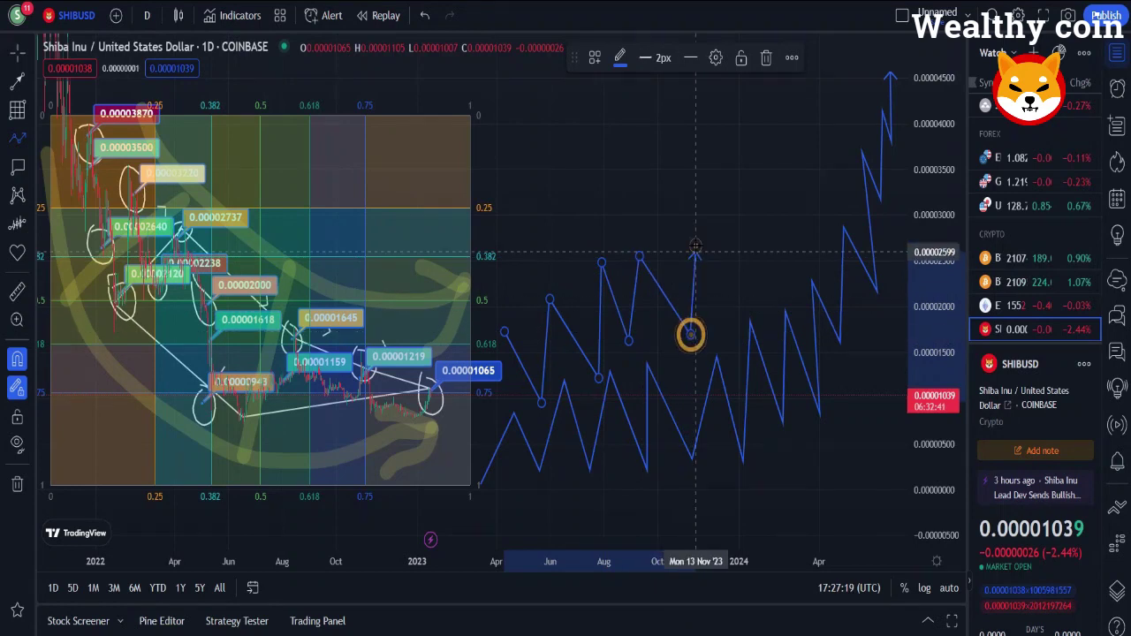
{"action": "left_click", "coordinate": [690, 334]}
{"action": "left_click", "coordinate": [695, 245]}
{"action": "left_click", "coordinate": [749, 307]}
{"action": "left_click", "coordinate": [751, 201]}
{"action": "left_click", "coordinate": [786, 251]}
{"action": "left_click", "coordinate": [775, 156]}
{"action": "left_click", "coordinate": [824, 210]}
{"action": "left_click", "coordinate": [806, 113]}
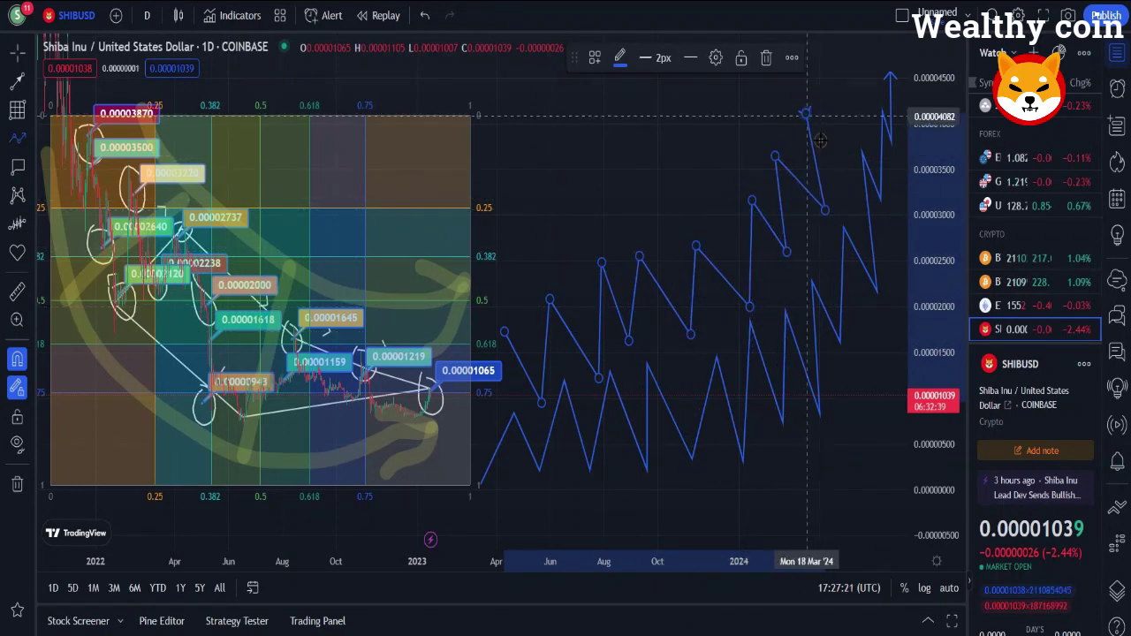
{"action": "left_click", "coordinate": [820, 139]}
{"action": "left_click", "coordinate": [832, 87]}
{"action": "left_click", "coordinate": [844, 132]}
{"action": "double_click", "coordinate": [855, 62]}
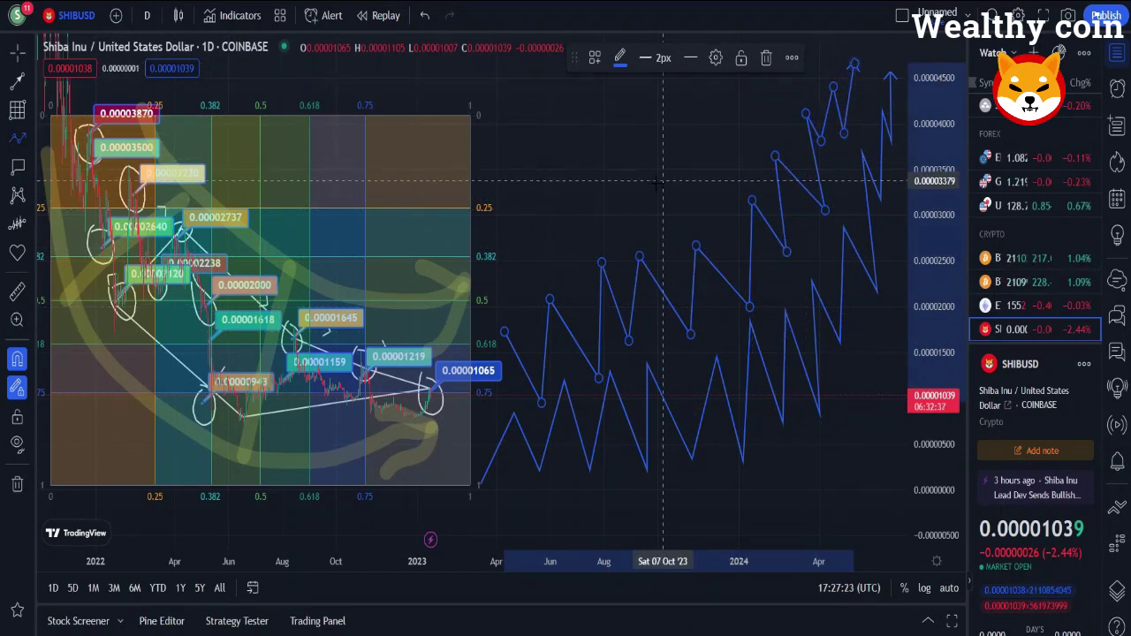
{"action": "left_click", "coordinate": [623, 60]}
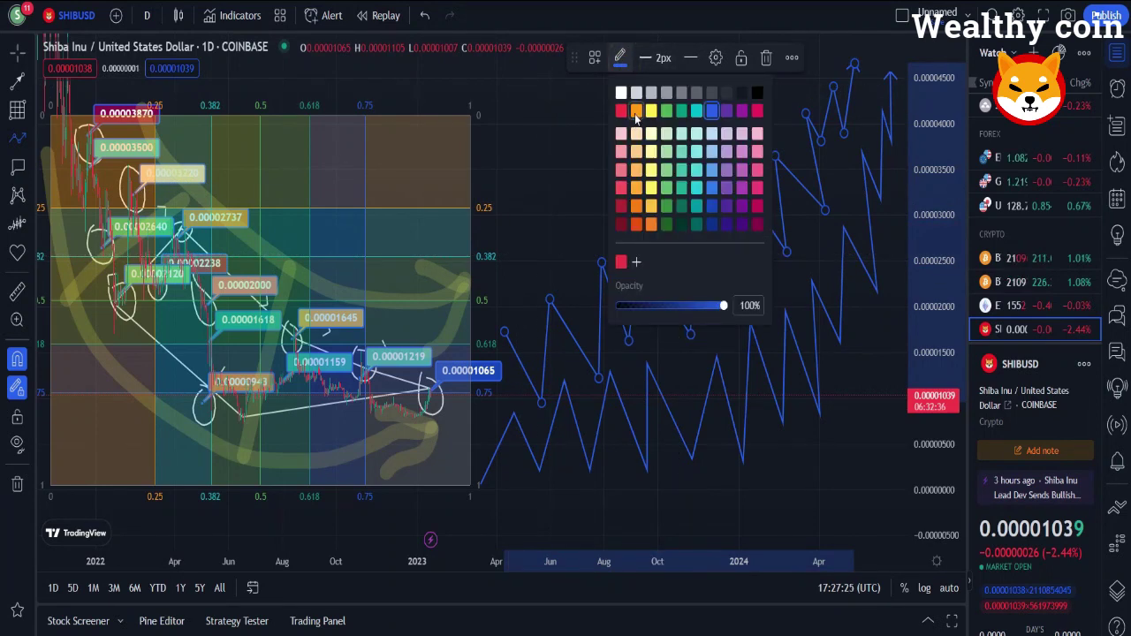
{"action": "left_click", "coordinate": [635, 113]}
- Draw a third rising zigzag path on top and colour it pink
{"action": "left_click", "coordinate": [487, 232]}
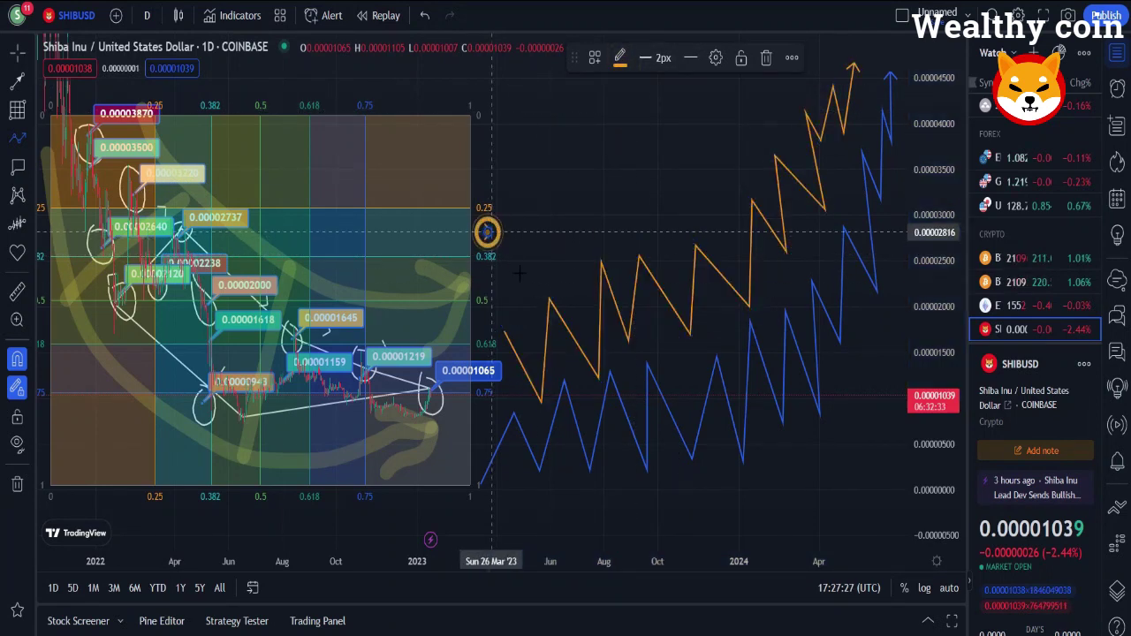
{"action": "left_click", "coordinate": [519, 274]}
{"action": "left_click", "coordinate": [511, 187]}
{"action": "left_click", "coordinate": [557, 268]}
{"action": "left_click", "coordinate": [563, 192]}
{"action": "left_click", "coordinate": [608, 262]}
{"action": "left_click", "coordinate": [616, 182]}
{"action": "left_click", "coordinate": [652, 226]}
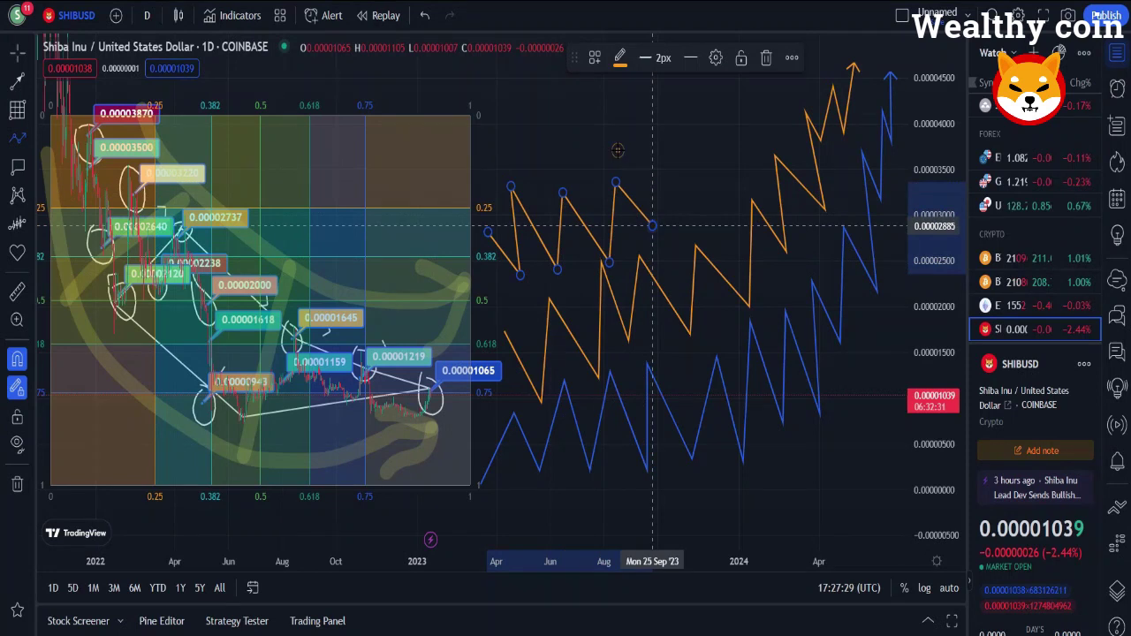
{"action": "left_click", "coordinate": [617, 151]}
{"action": "left_click", "coordinate": [696, 205]}
{"action": "left_click", "coordinate": [689, 148]}
{"action": "left_click", "coordinate": [719, 179]}
{"action": "left_click", "coordinate": [727, 134]}
{"action": "left_click", "coordinate": [763, 166]}
{"action": "left_click", "coordinate": [764, 95]}
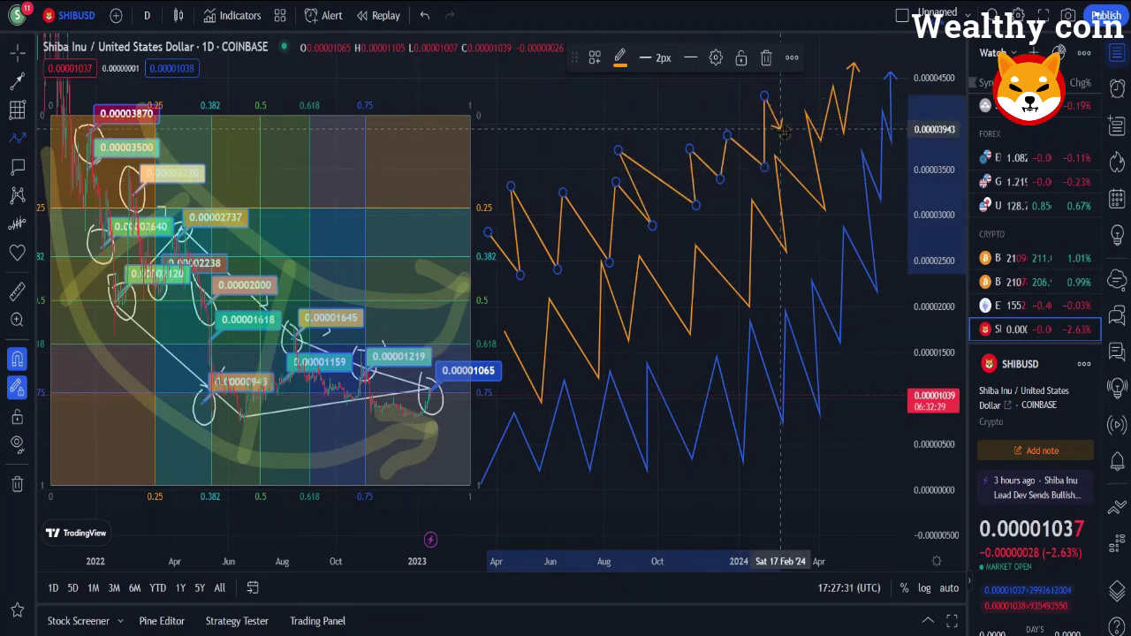
{"action": "left_click", "coordinate": [785, 133]}
{"action": "double_click", "coordinate": [791, 98]}
{"action": "left_click", "coordinate": [620, 62]}
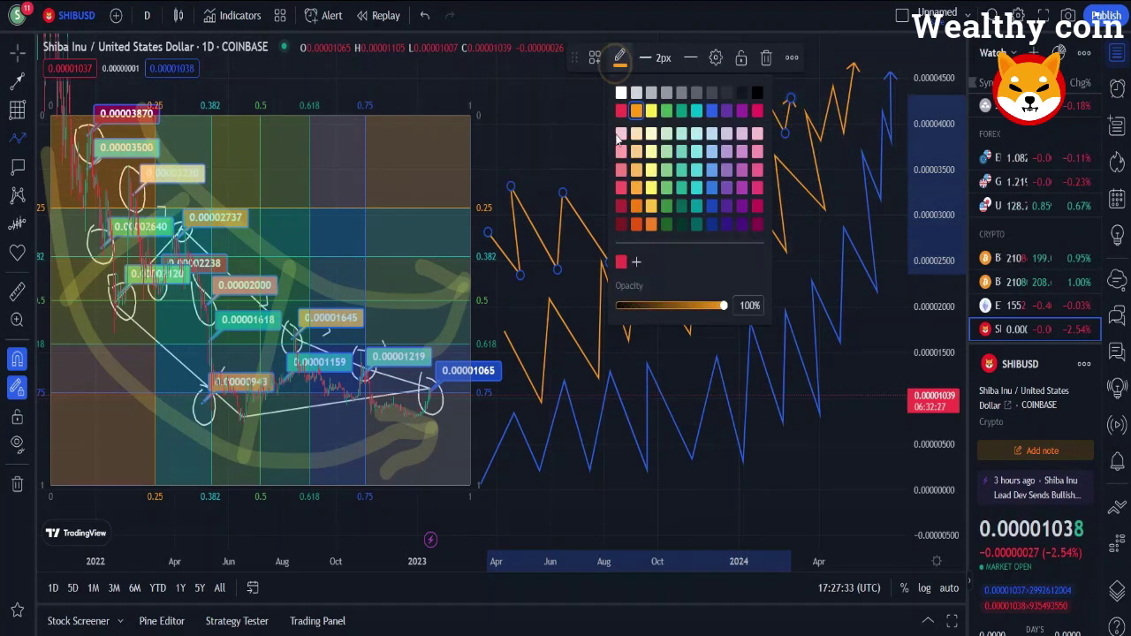
{"action": "left_click", "coordinate": [621, 173]}
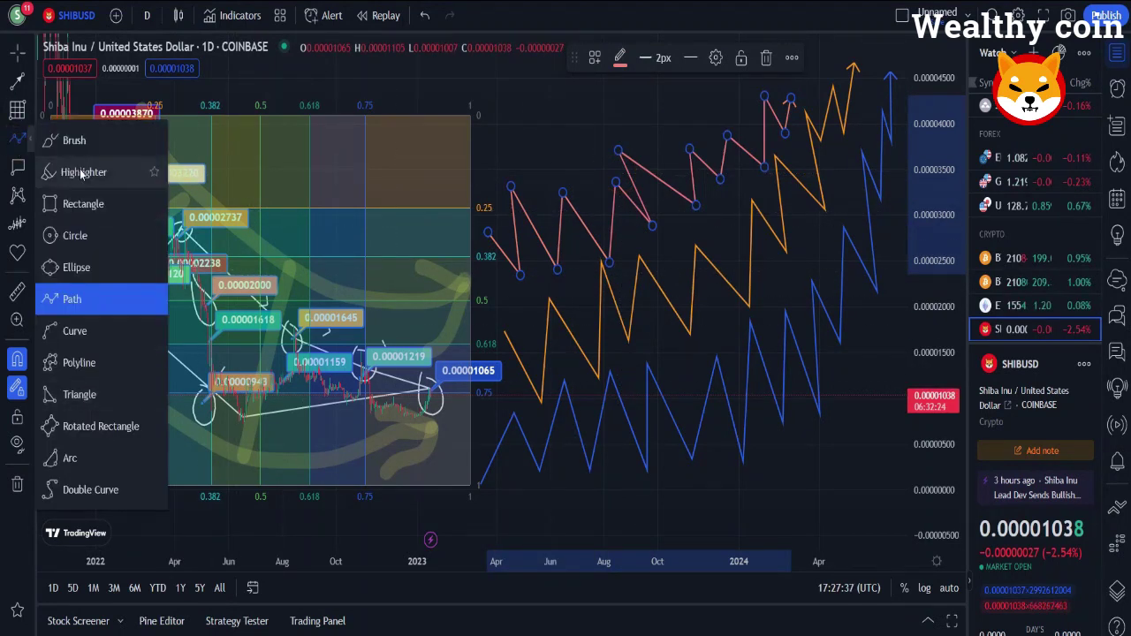
- Tag pink path turns with price notes: light orange, green 0.00003735, yellow 0.00003327
{"action": "key", "text": "Escape"}
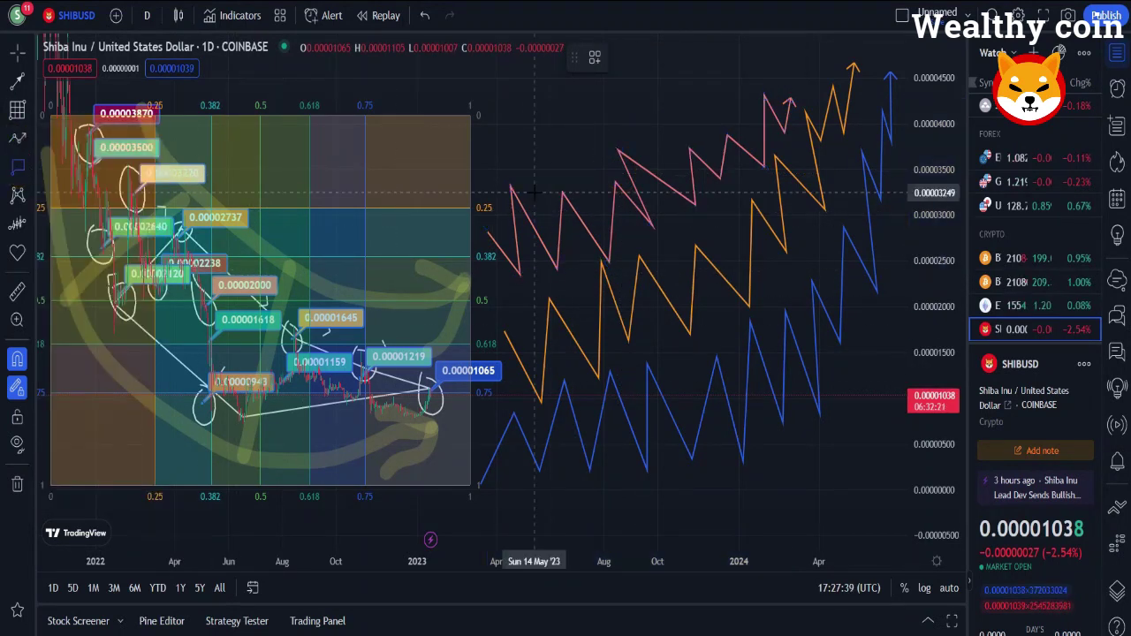
{"action": "left_click", "coordinate": [511, 184]}
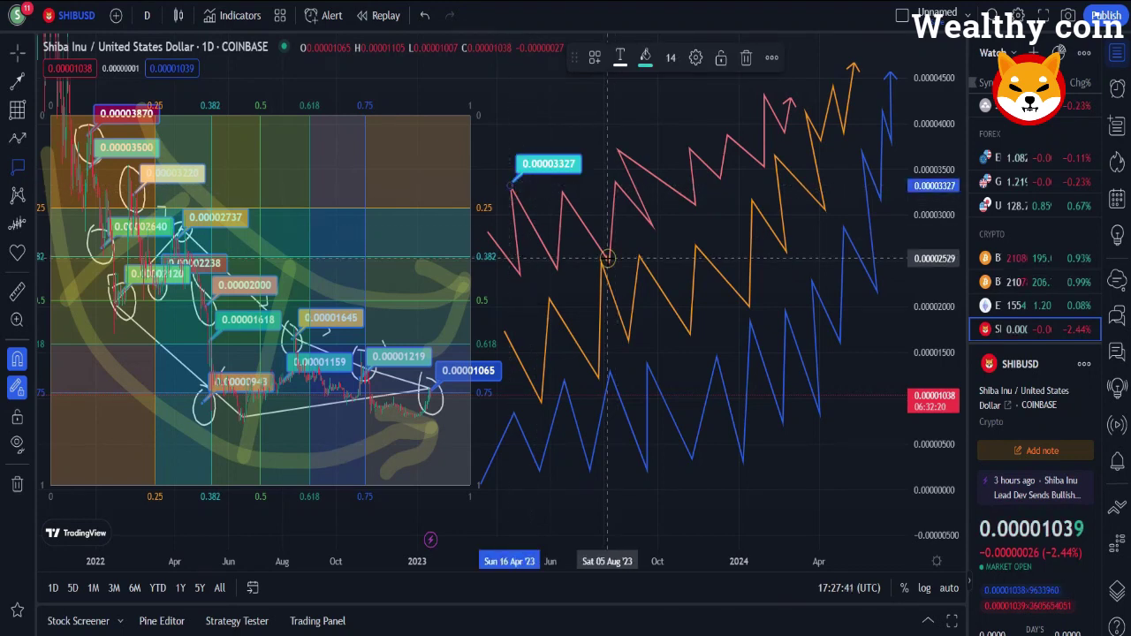
{"action": "left_click", "coordinate": [607, 258]}
{"action": "left_click", "coordinate": [642, 53]}
{"action": "left_click", "coordinate": [659, 135]}
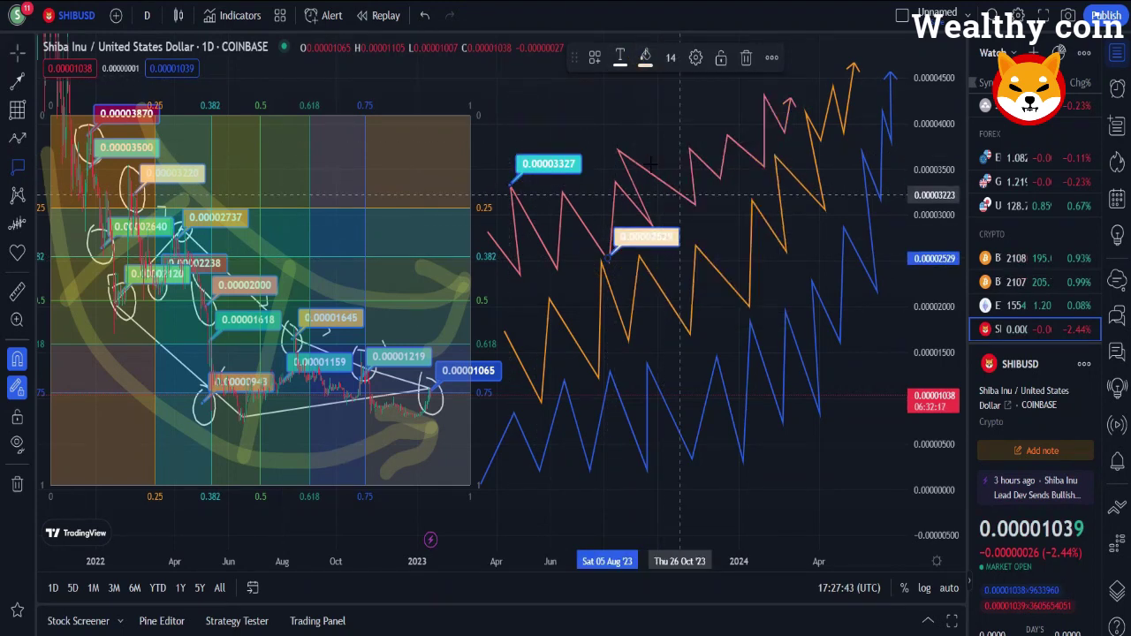
{"action": "left_click", "coordinate": [687, 147]}
{"action": "left_click", "coordinate": [645, 58]}
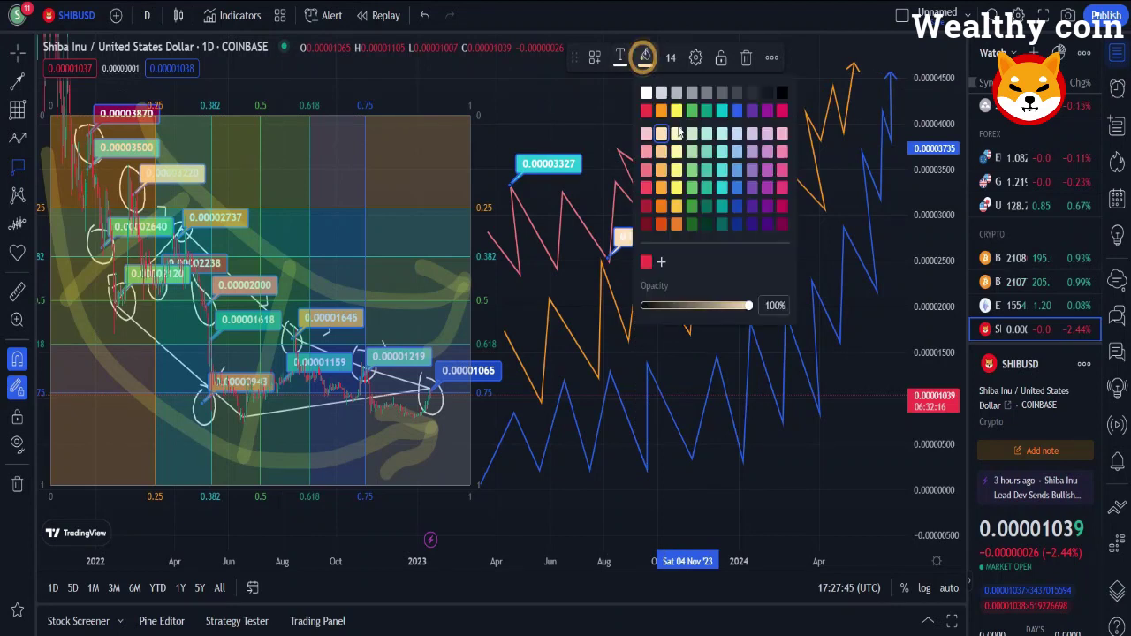
{"action": "left_click", "coordinate": [693, 176]}
{"action": "left_click", "coordinate": [717, 185]}
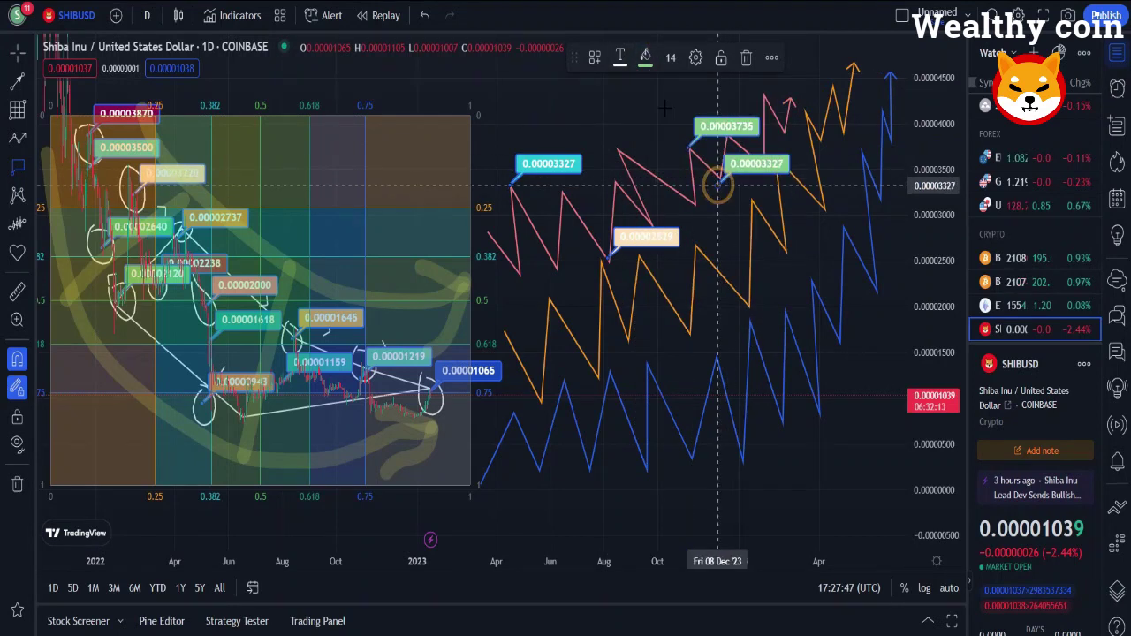
{"action": "left_click", "coordinate": [648, 53]}
{"action": "left_click", "coordinate": [672, 174]}
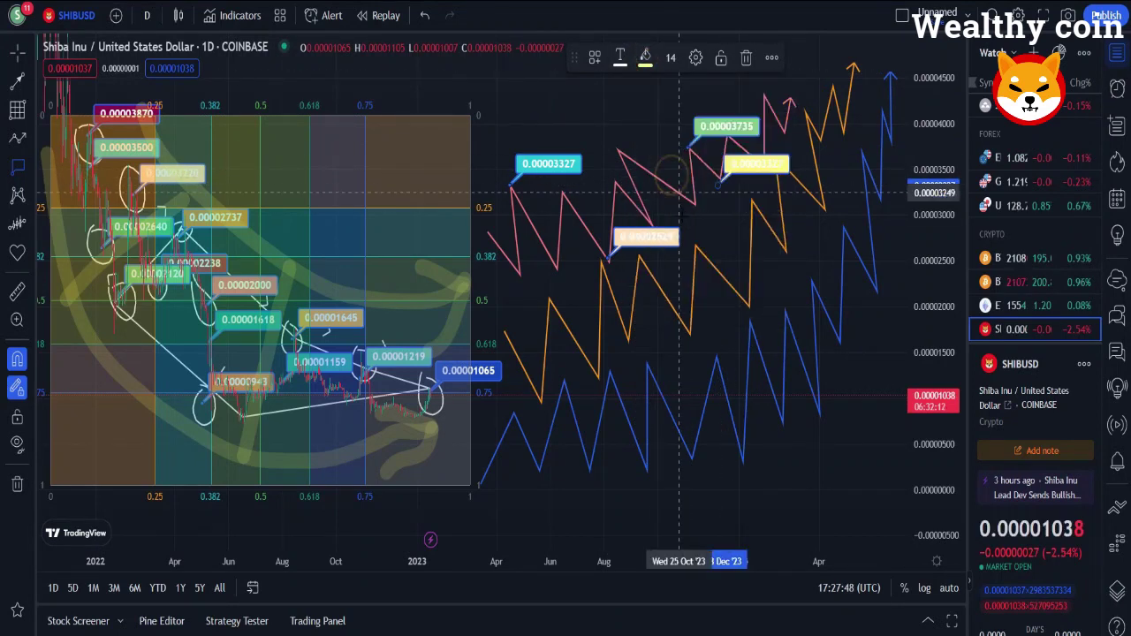
- Add notes 0.00002000 red, 0.00002339 green and 0.00001237 blue on the orange and blue paths
{"action": "left_click", "coordinate": [740, 306]}
{"action": "left_click", "coordinate": [645, 57]}
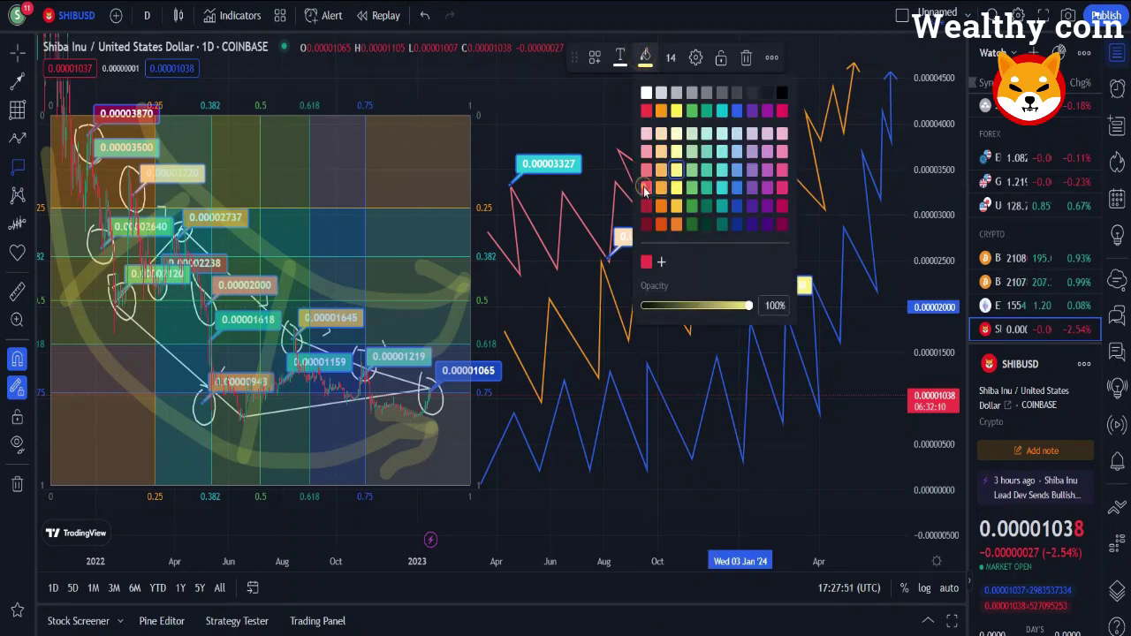
{"action": "left_click", "coordinate": [645, 188]}
{"action": "left_click", "coordinate": [601, 274]}
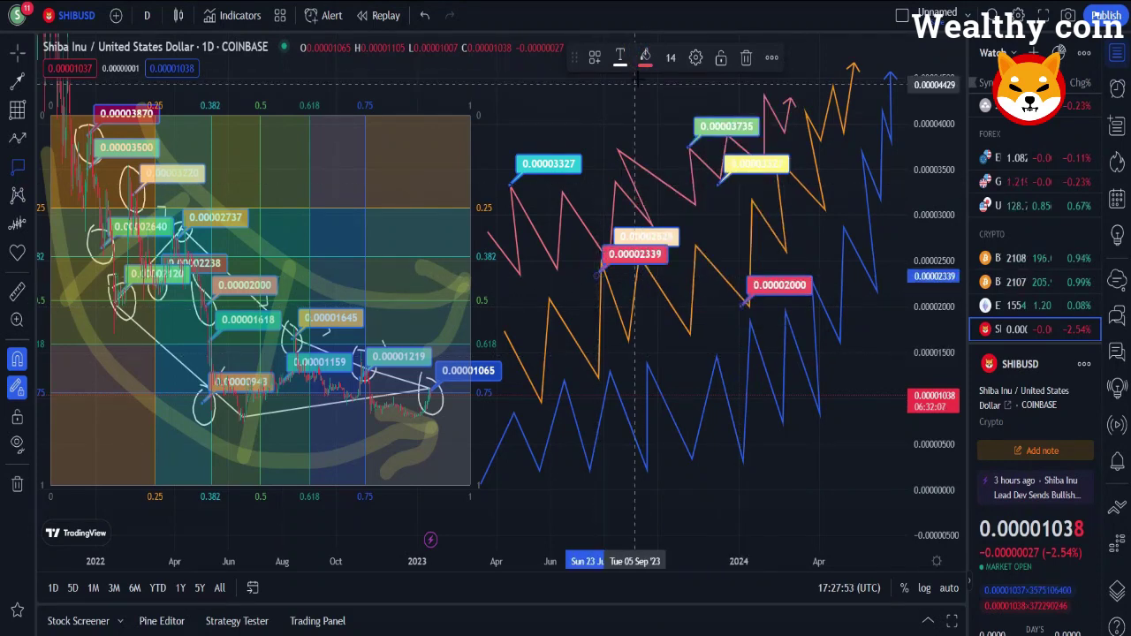
{"action": "left_click", "coordinate": [646, 57]}
{"action": "left_click", "coordinate": [690, 203]}
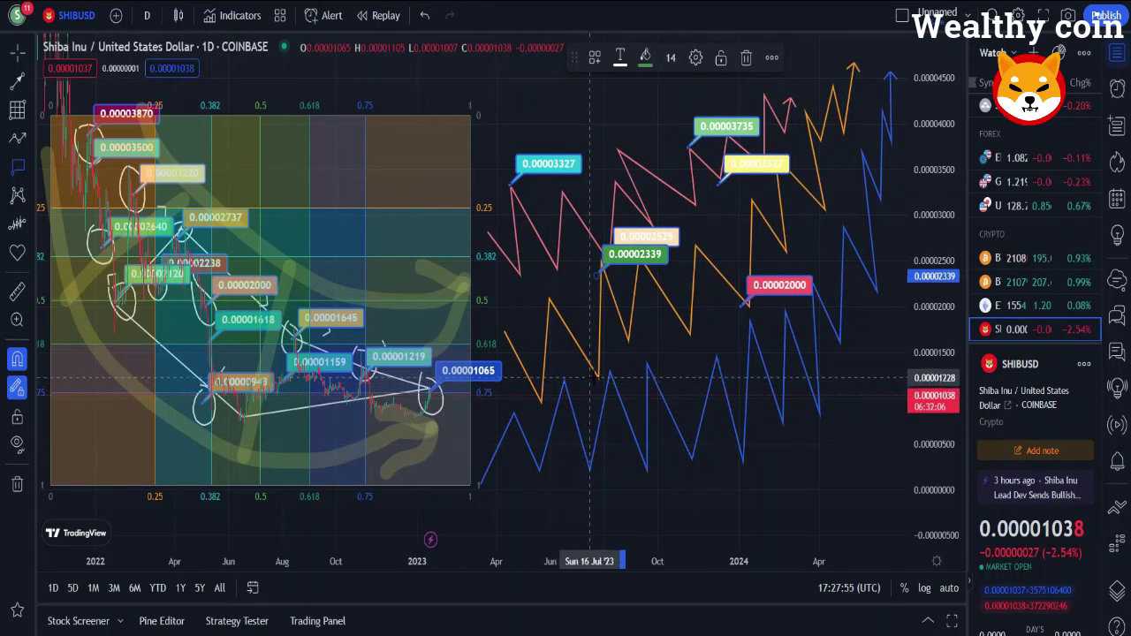
{"action": "left_click", "coordinate": [593, 377]}
{"action": "left_click", "coordinate": [646, 59]}
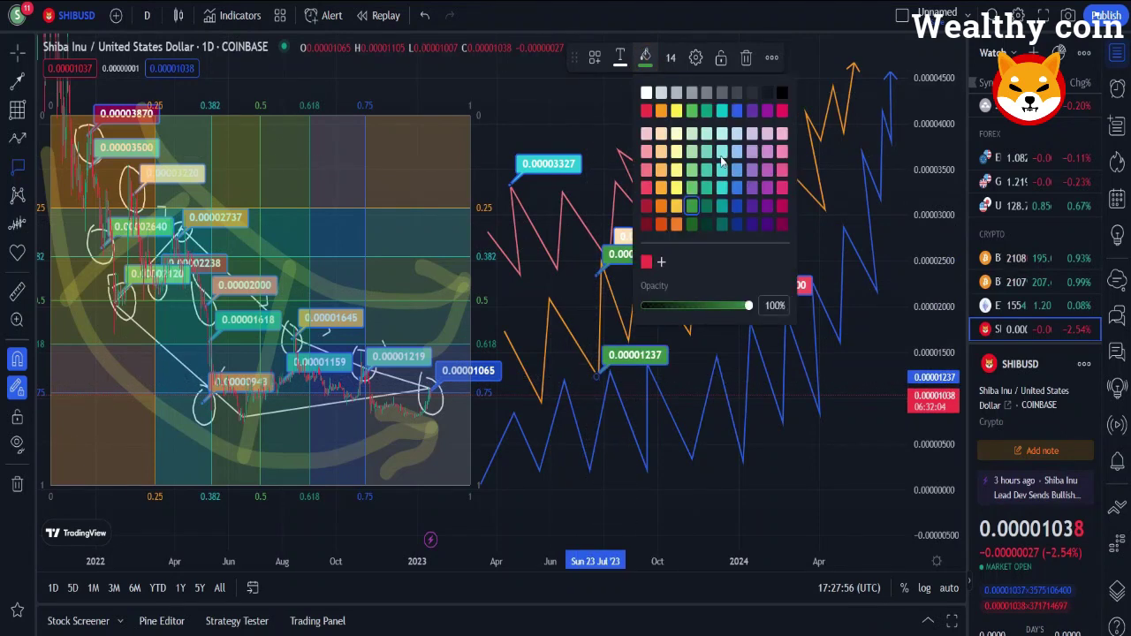
{"action": "left_click", "coordinate": [737, 206]}
- Add orange-path notes 0.00002052 in crimson and 0.00002703 in purple
{"action": "left_click", "coordinate": [549, 302]}
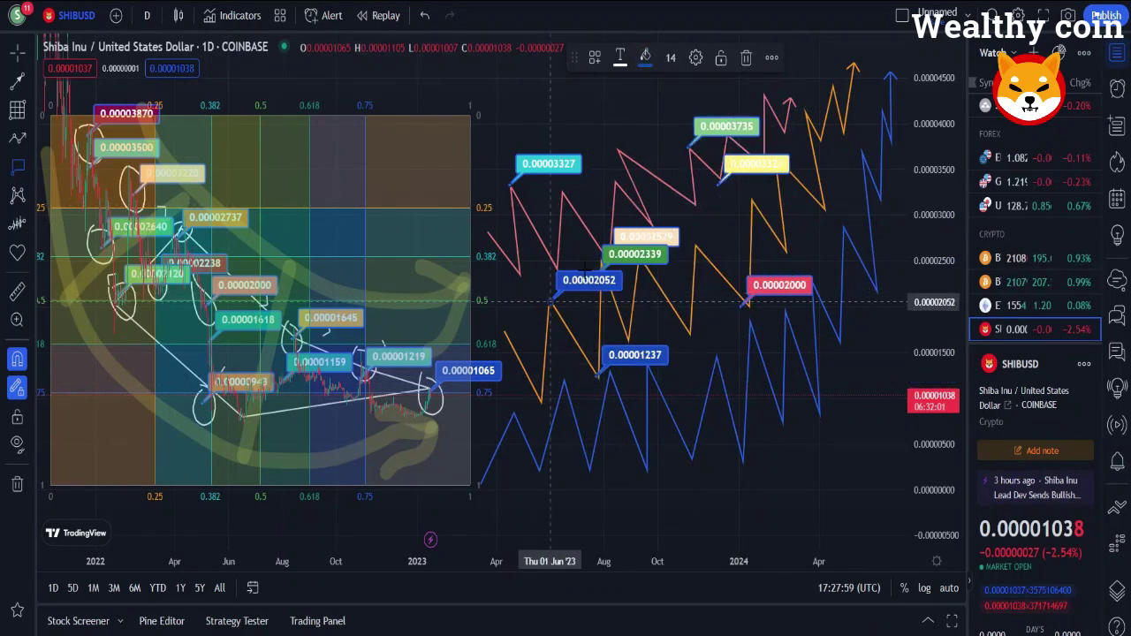
{"action": "left_click", "coordinate": [646, 58]}
{"action": "left_click", "coordinate": [780, 225]}
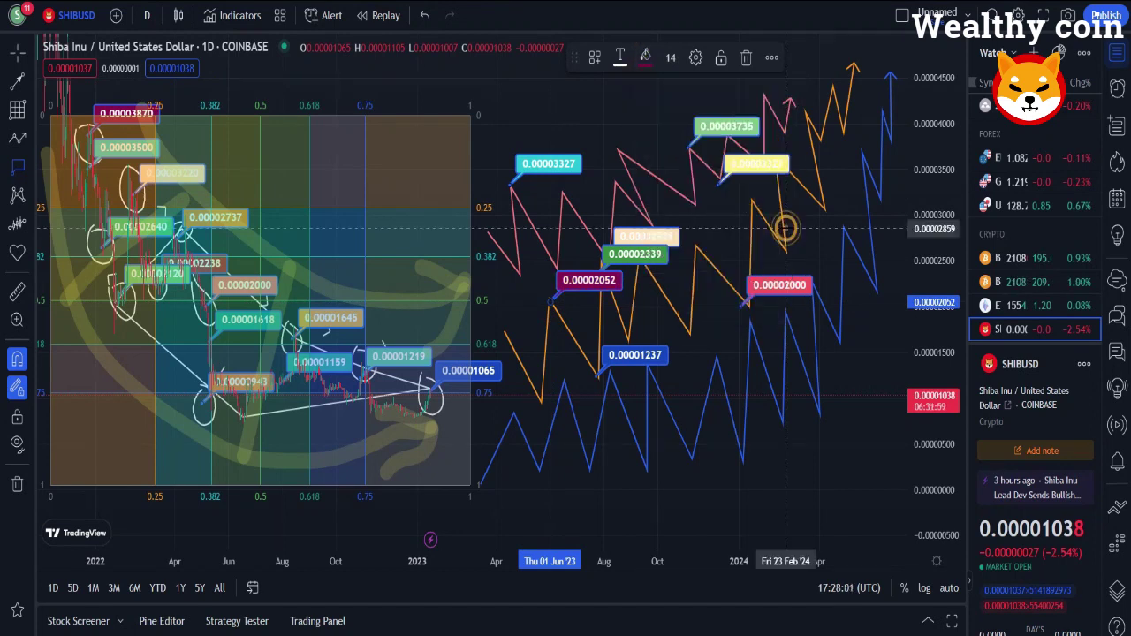
{"action": "left_click", "coordinate": [783, 242]}
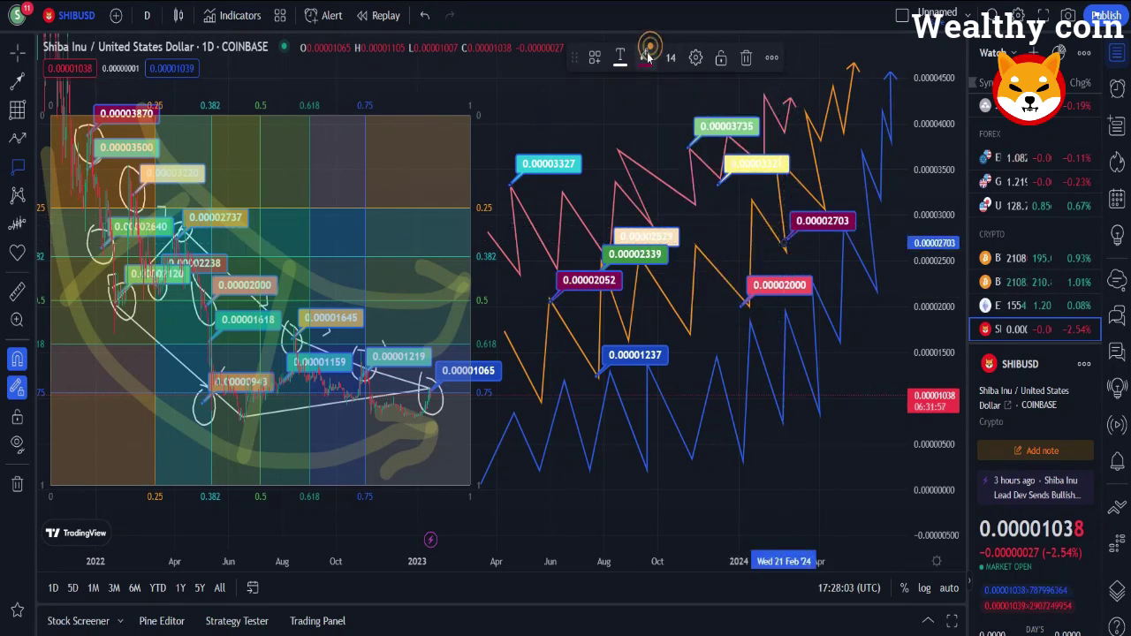
{"action": "left_click", "coordinate": [647, 55]}
{"action": "left_click", "coordinate": [750, 111]}
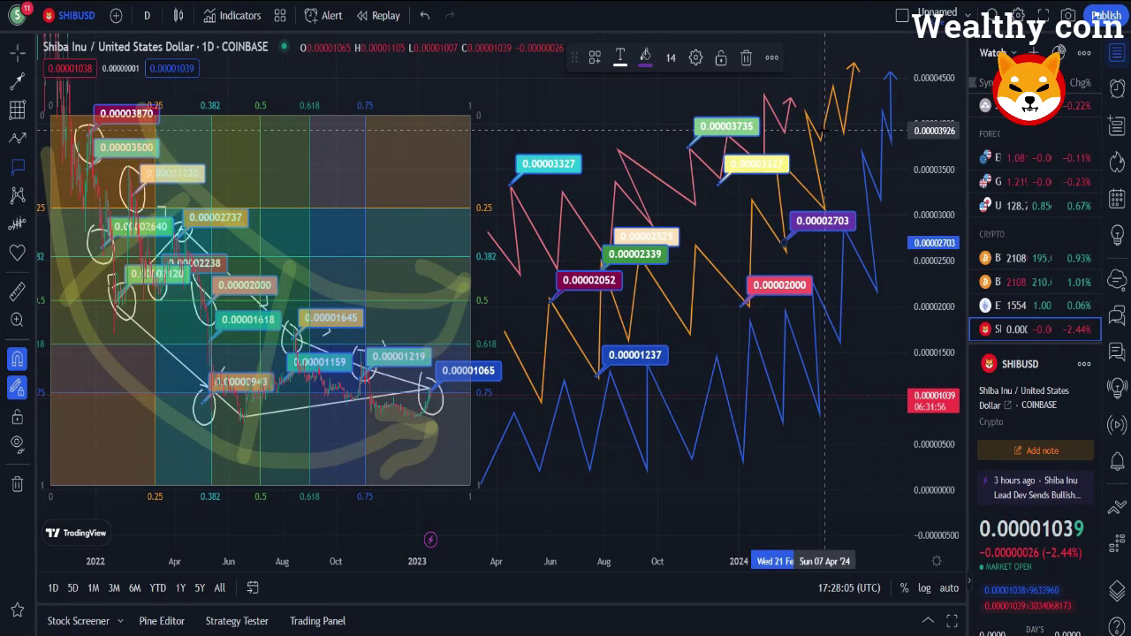
- Place two notes at the top right, one yellow, the other with a new text colour
{"action": "left_click", "coordinate": [825, 129]}
{"action": "left_click", "coordinate": [645, 57]}
{"action": "left_click", "coordinate": [679, 192]}
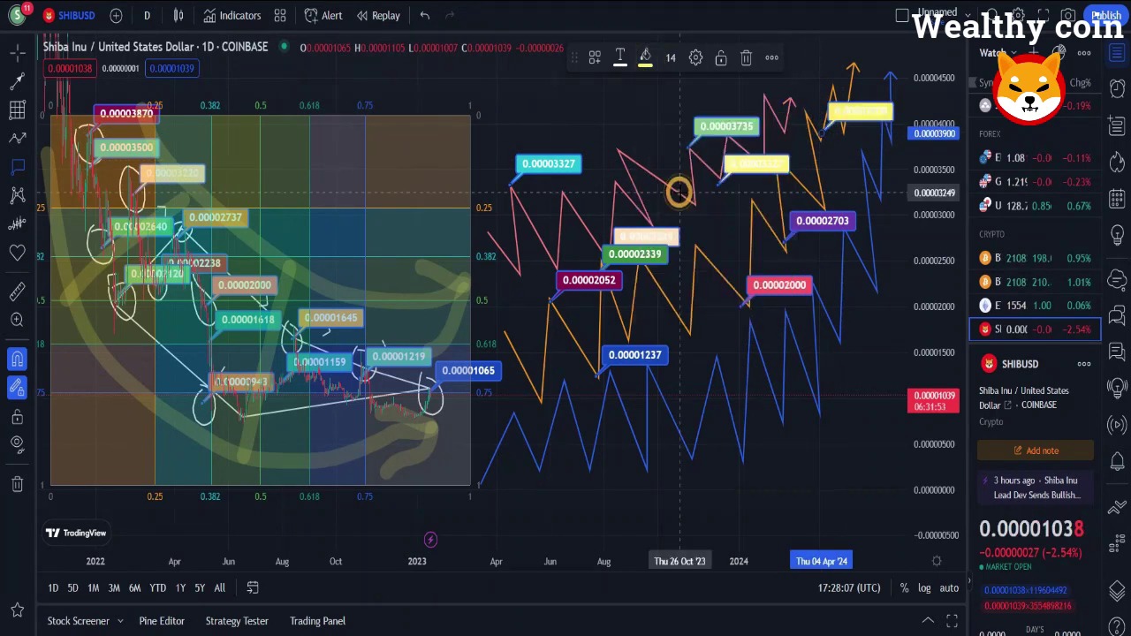
{"action": "left_click", "coordinate": [857, 63]}
{"action": "left_click", "coordinate": [620, 58]}
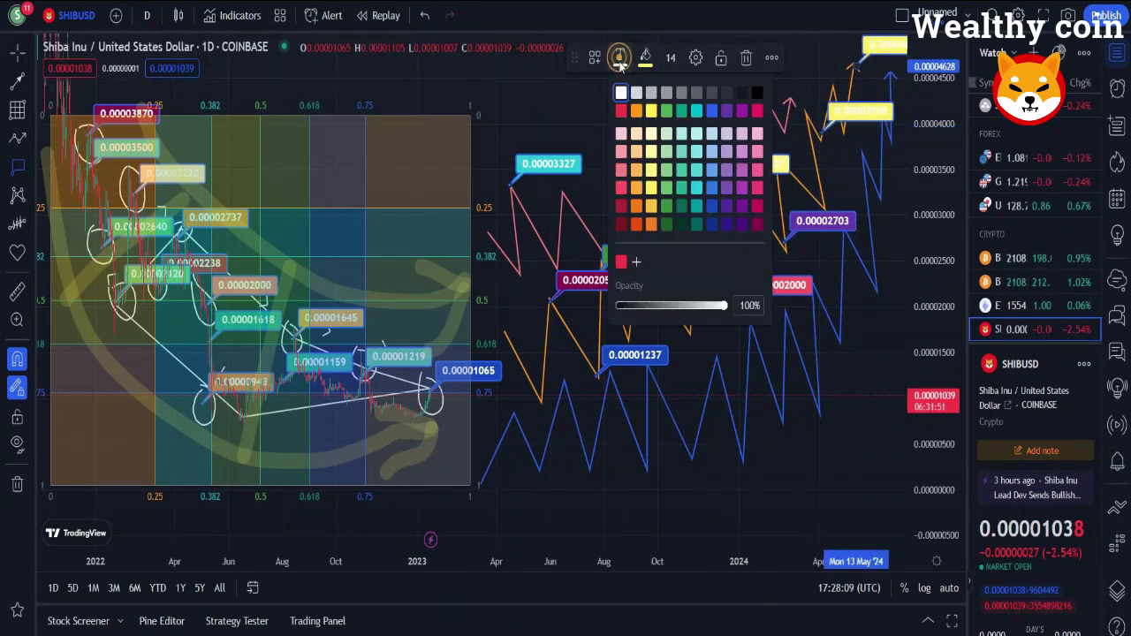
{"action": "left_click", "coordinate": [636, 108]}
{"action": "left_click", "coordinate": [620, 58]}
{"action": "left_click", "coordinate": [676, 108]}
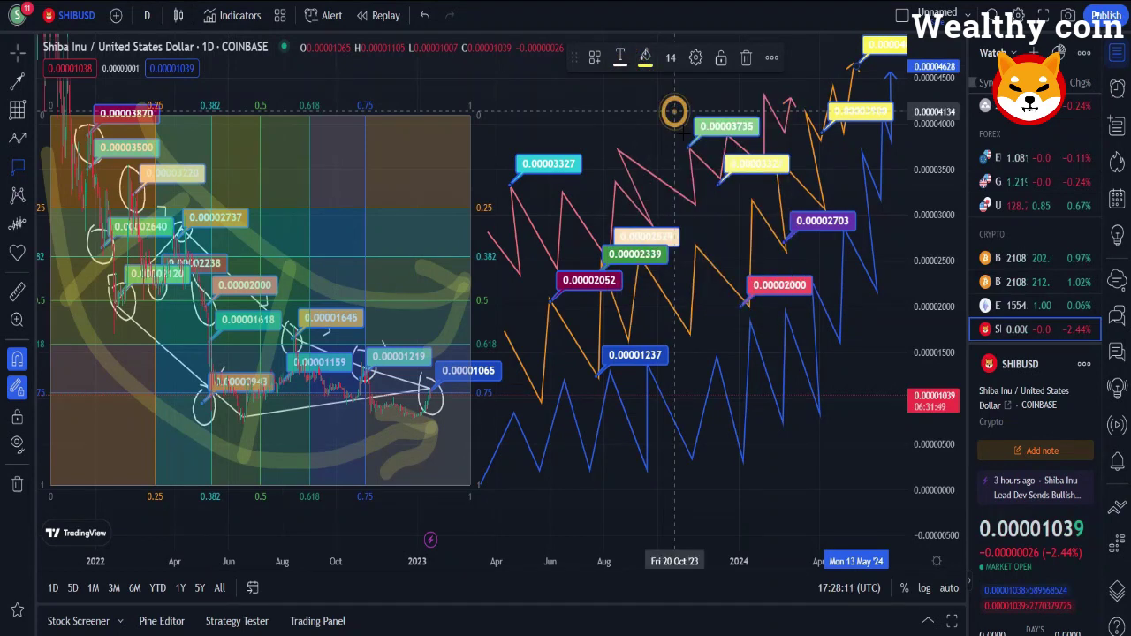
- Add blue-path notes: 0.00001645 pink, 0.00001749 dark purple, 0.00000821 cyan, 0.00001350 dark teal
{"action": "left_click", "coordinate": [844, 337]}
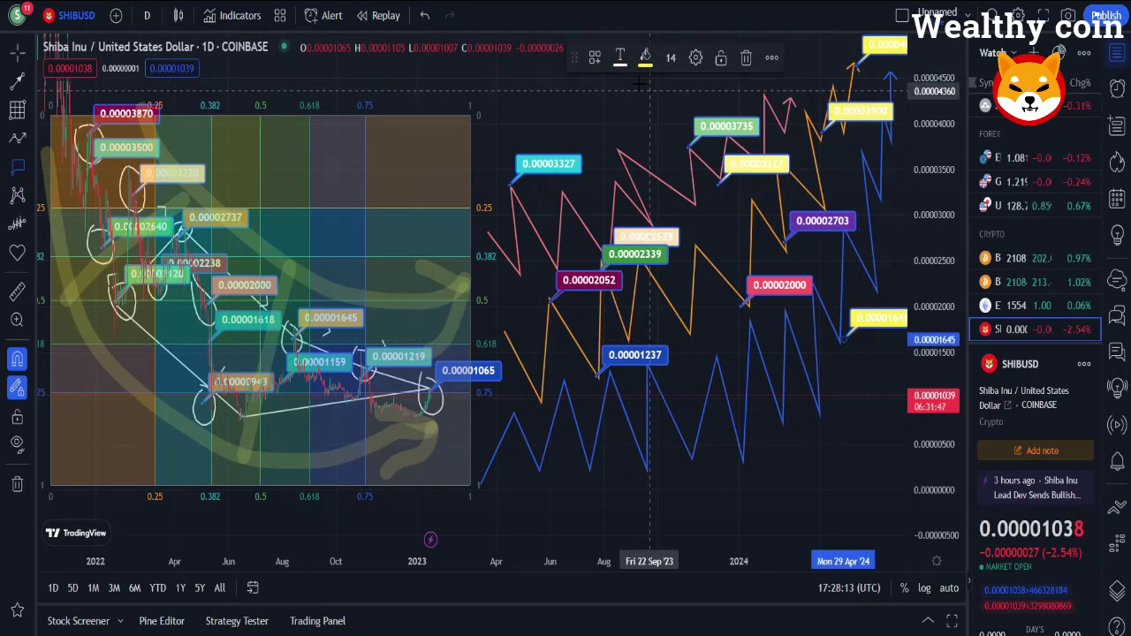
{"action": "left_click", "coordinate": [646, 59]}
{"action": "left_click", "coordinate": [779, 168]}
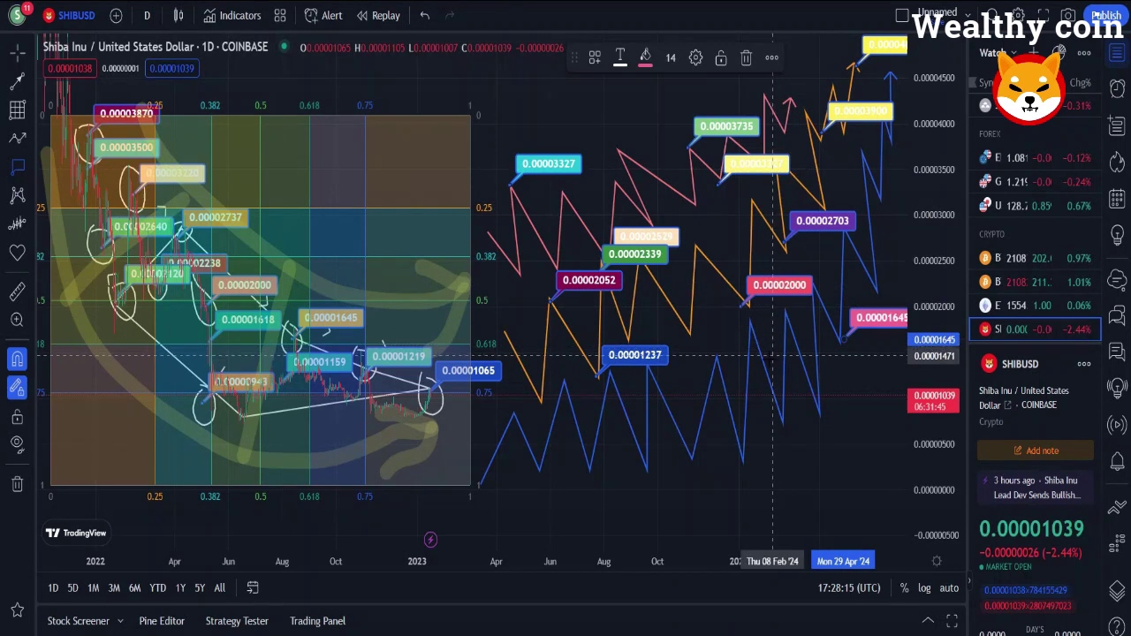
{"action": "left_click", "coordinate": [640, 59]}
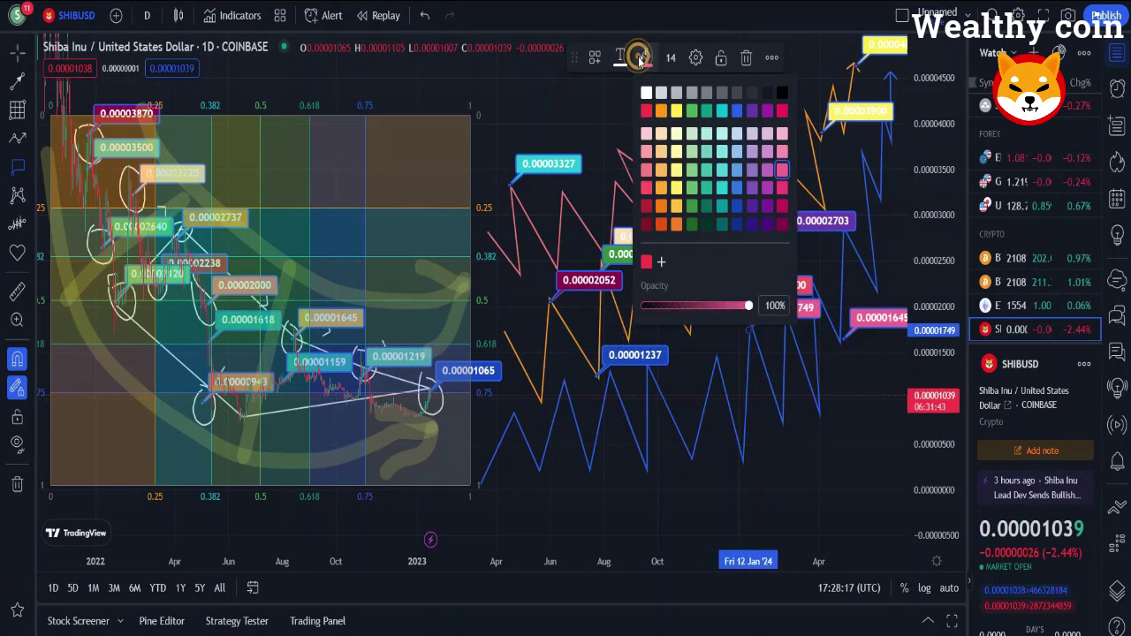
{"action": "left_click", "coordinate": [762, 226]}
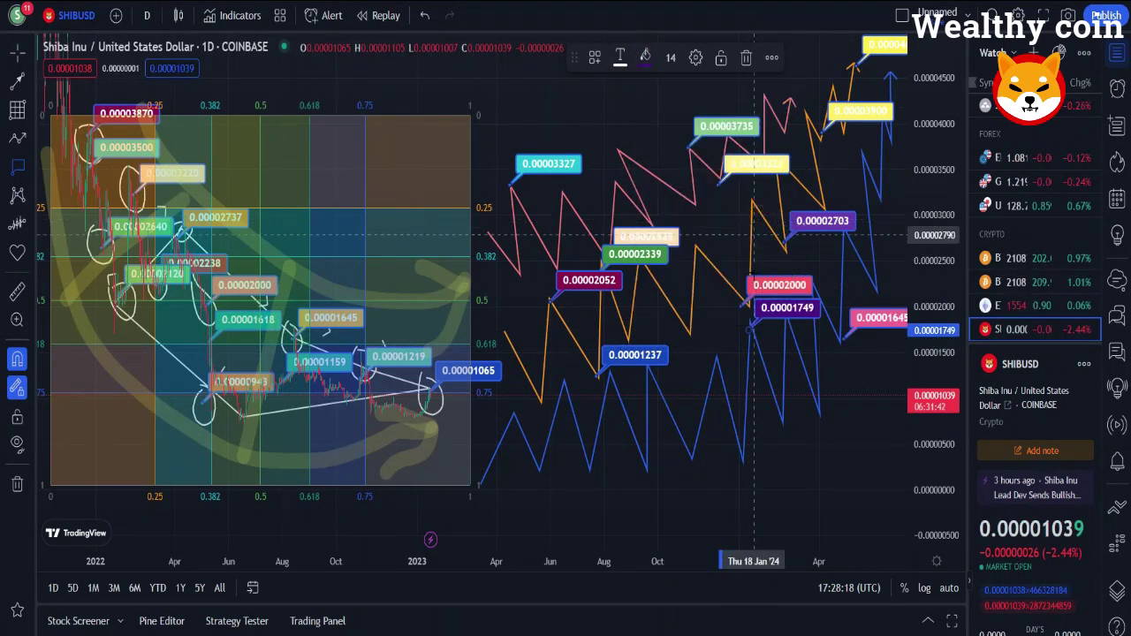
{"action": "left_click", "coordinate": [820, 412]}
{"action": "left_click", "coordinate": [646, 58]}
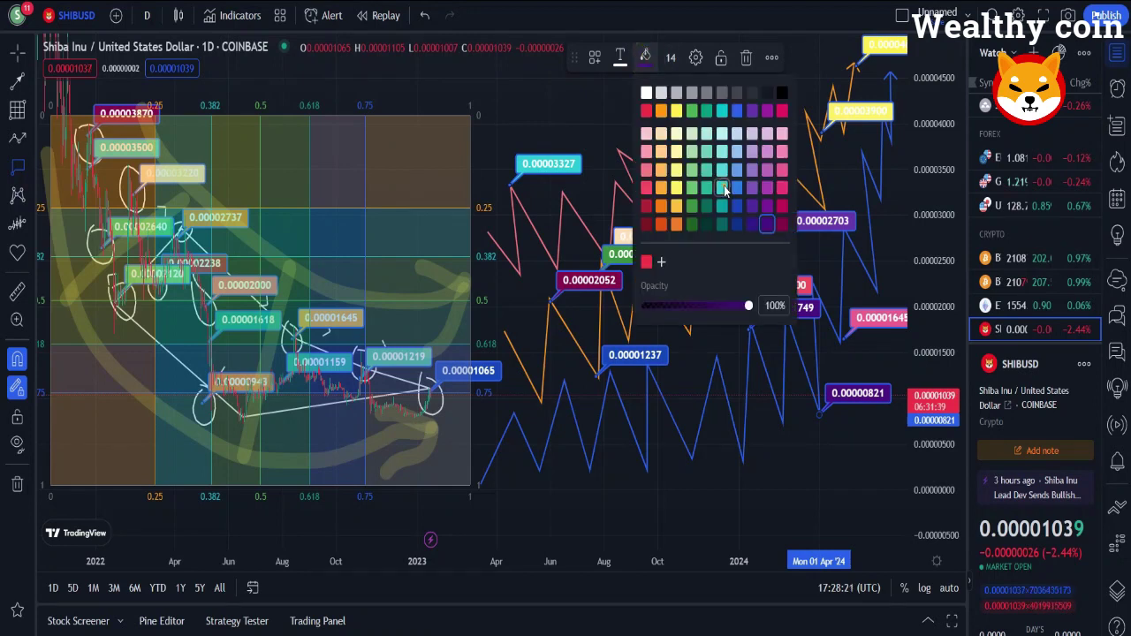
{"action": "left_click", "coordinate": [722, 188]}
{"action": "left_click", "coordinate": [714, 364]}
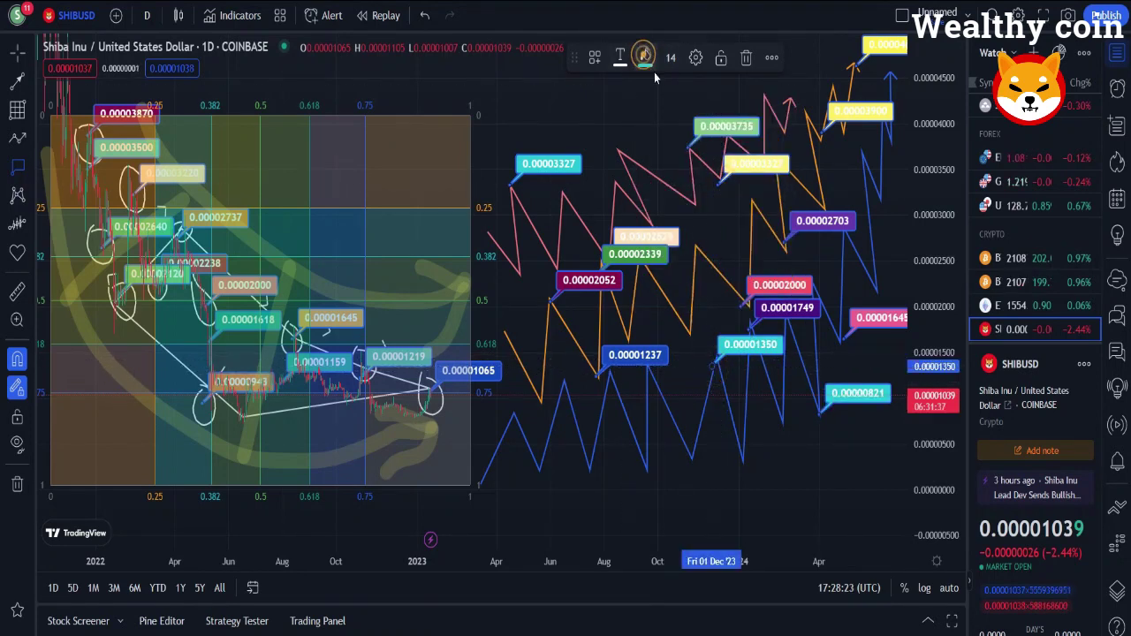
{"action": "left_click", "coordinate": [704, 226]}
- Tag the lows with notes 0.00000344 in cyan and 0.00000335 in blue
{"action": "left_click", "coordinate": [737, 457]}
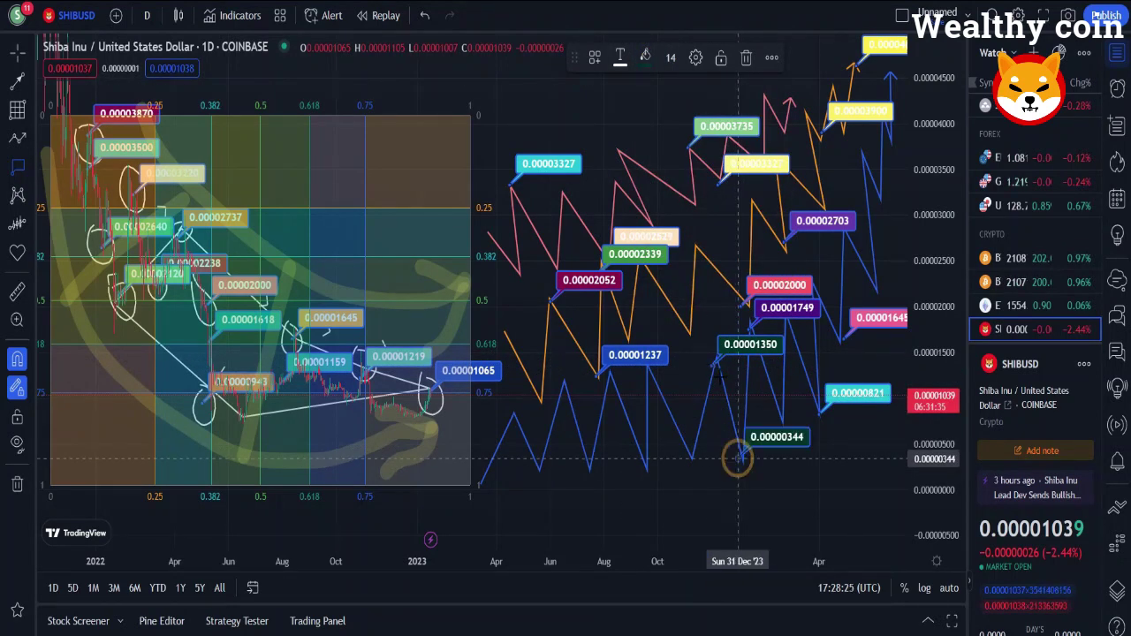
{"action": "left_click", "coordinate": [649, 59]}
{"action": "left_click", "coordinate": [718, 196]}
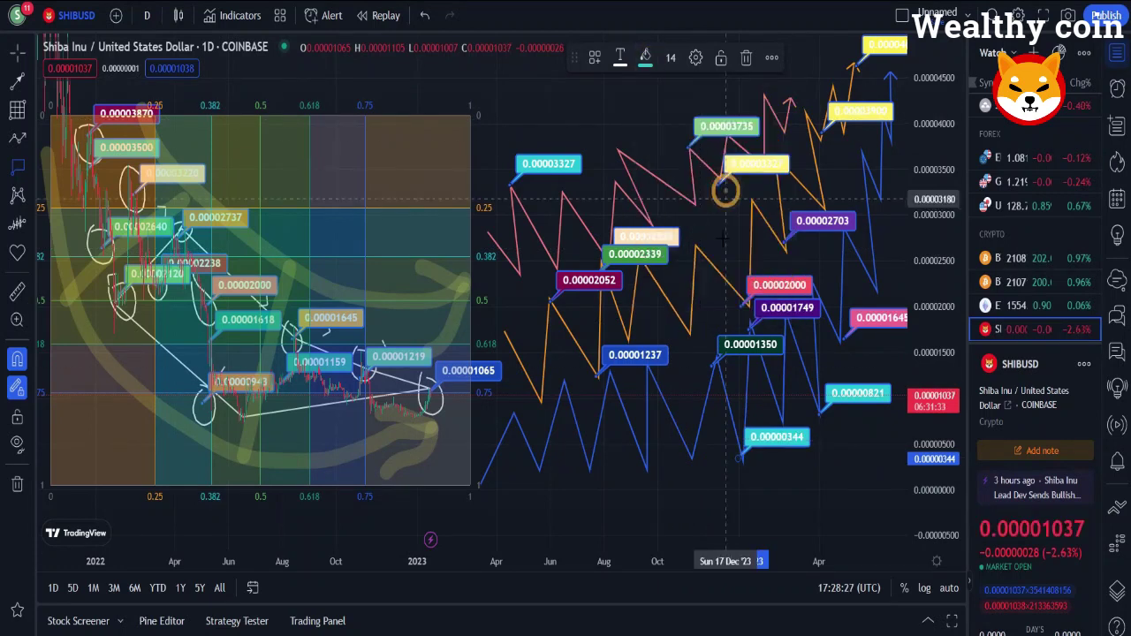
{"action": "left_click", "coordinate": [689, 457]}
{"action": "left_click", "coordinate": [644, 58]}
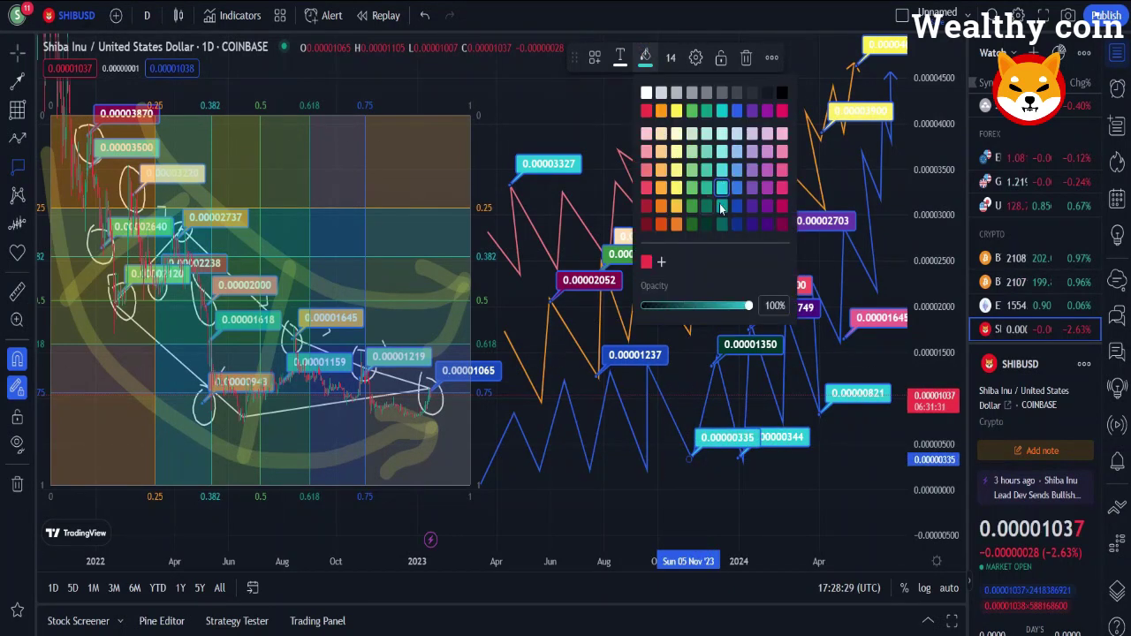
{"action": "left_click", "coordinate": [738, 205]}
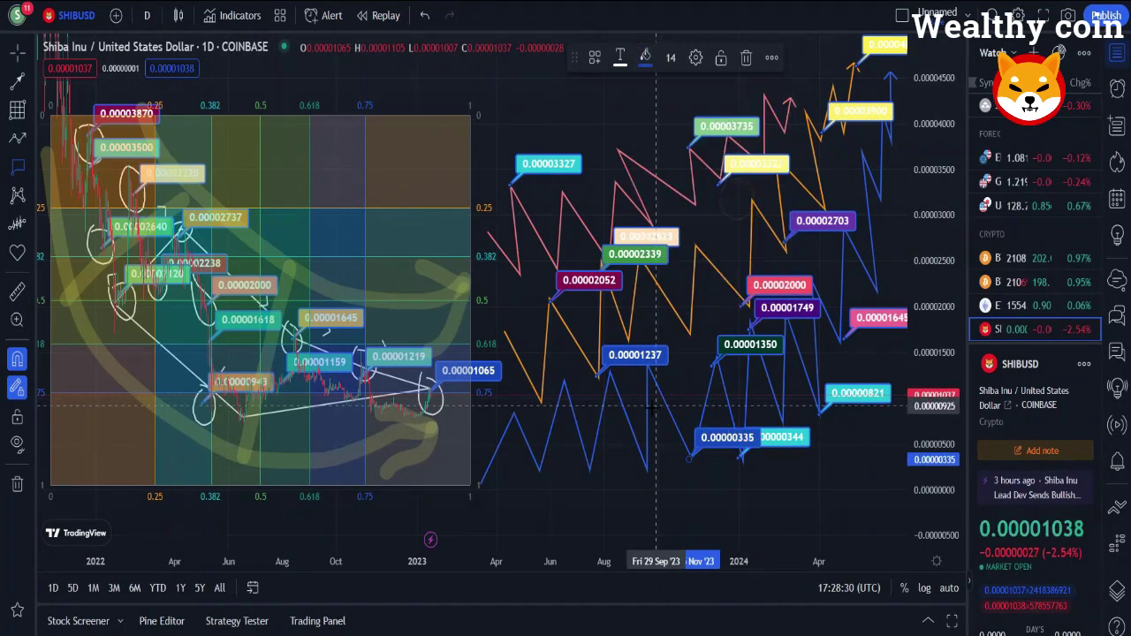
- Add low notes 0.00000240 in yellow and 0.00000274 in salmon
{"action": "left_click", "coordinate": [645, 466]}
{"action": "left_click", "coordinate": [671, 58]}
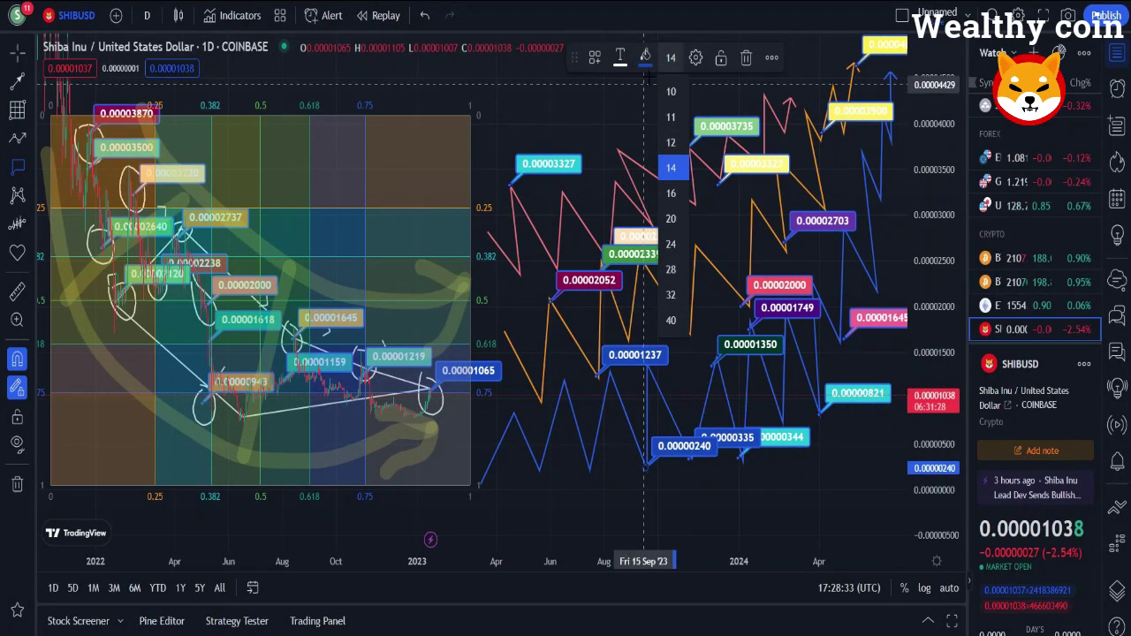
{"action": "left_click", "coordinate": [644, 57]}
{"action": "left_click", "coordinate": [675, 205]}
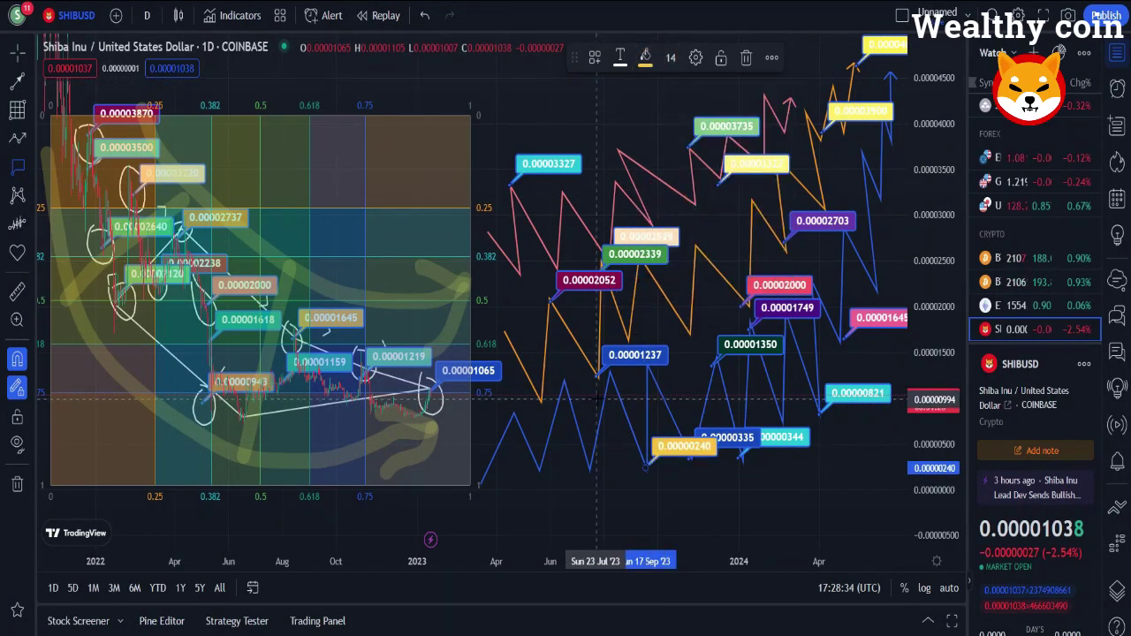
{"action": "left_click", "coordinate": [588, 464]}
{"action": "left_click", "coordinate": [643, 56]}
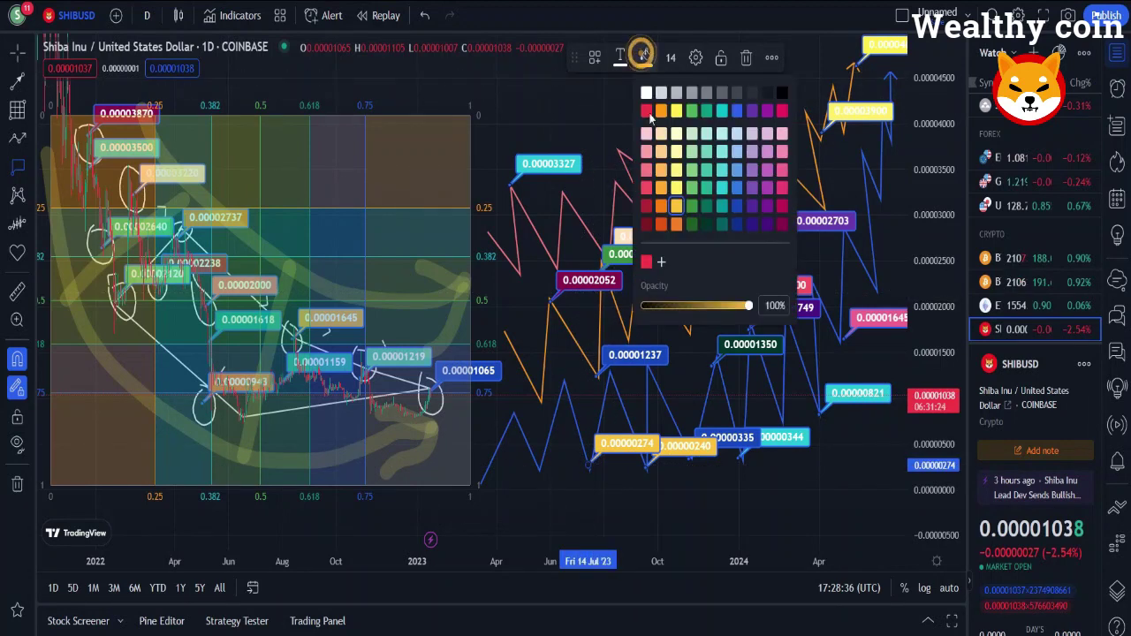
{"action": "left_click", "coordinate": [648, 174]}
- Add notes 0.00001584 orange, 0.00002902 light orange, 0.00003249 teal, 0.00002712 dark teal
{"action": "left_click", "coordinate": [542, 346]}
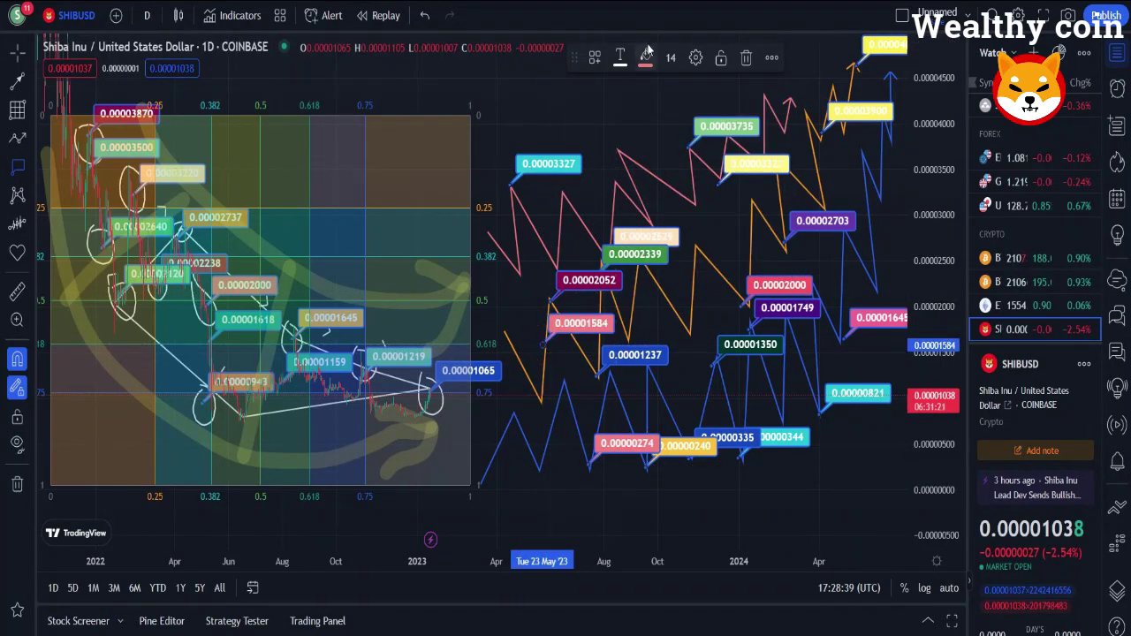
{"action": "left_click", "coordinate": [648, 56]}
{"action": "left_click", "coordinate": [681, 226]}
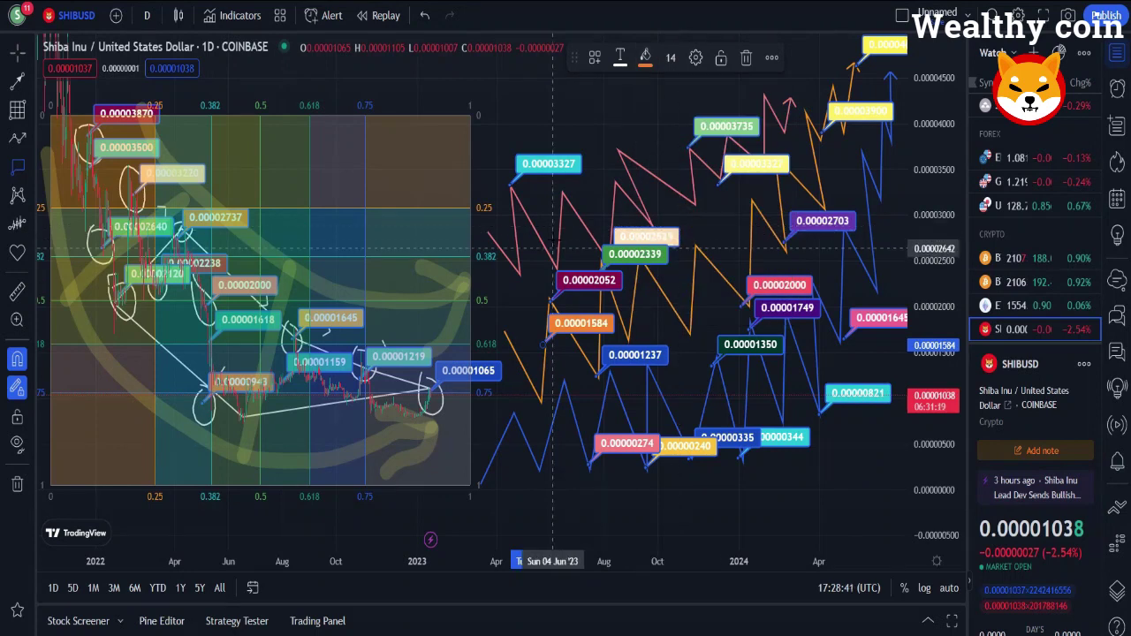
{"action": "left_click", "coordinate": [560, 223]}
{"action": "left_click", "coordinate": [647, 58]}
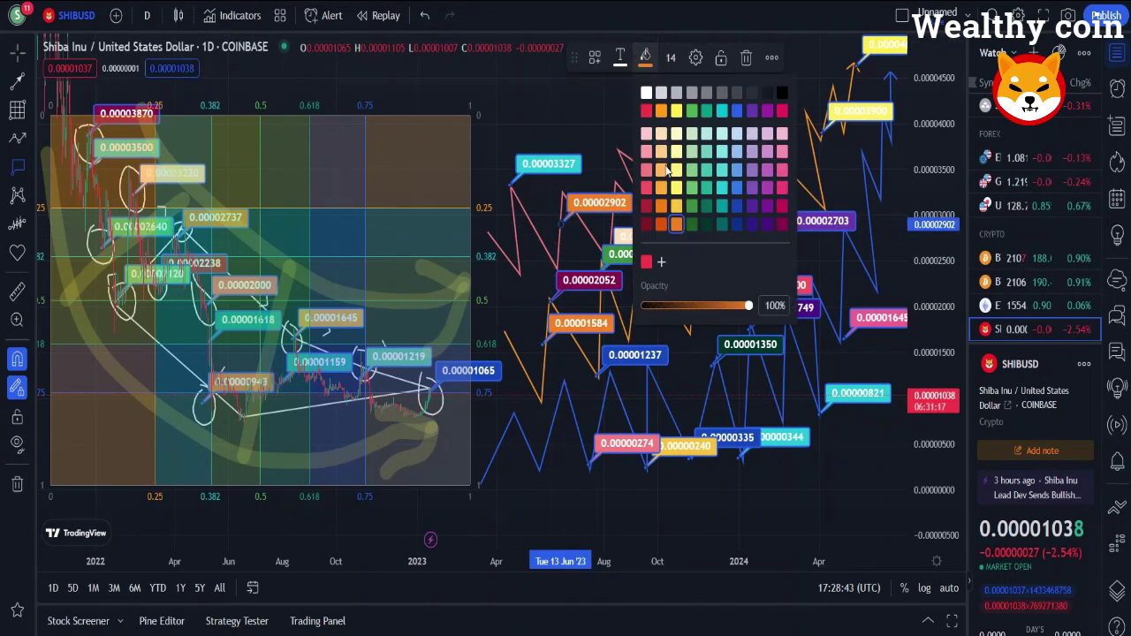
{"action": "left_click", "coordinate": [668, 169]}
{"action": "left_click", "coordinate": [683, 189]}
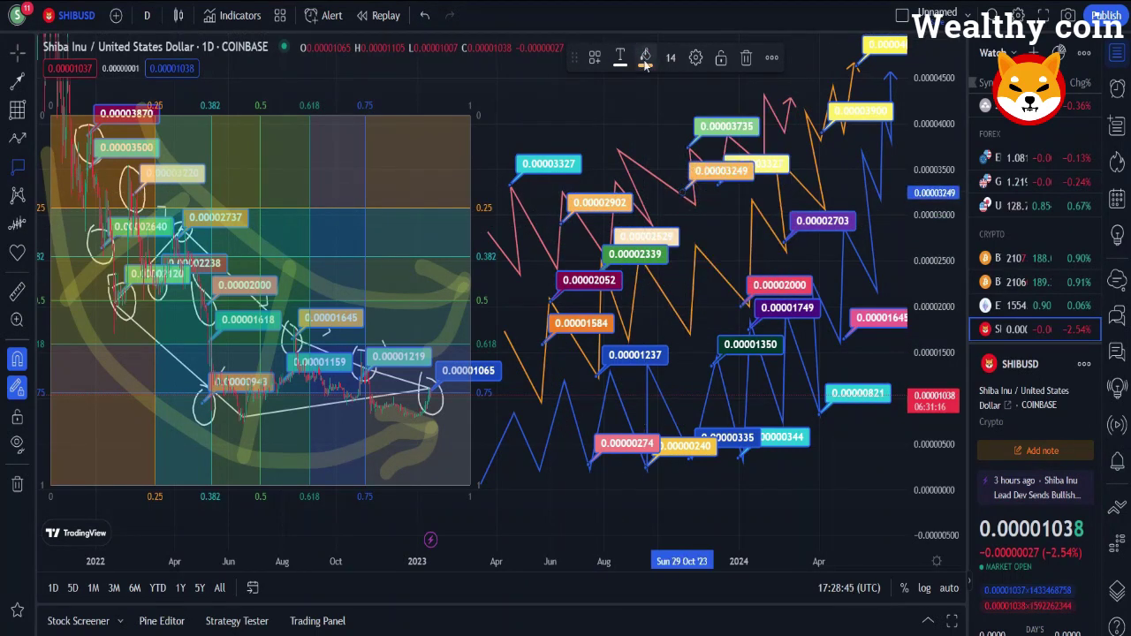
{"action": "left_click", "coordinate": [646, 57]}
{"action": "left_click", "coordinate": [720, 208]}
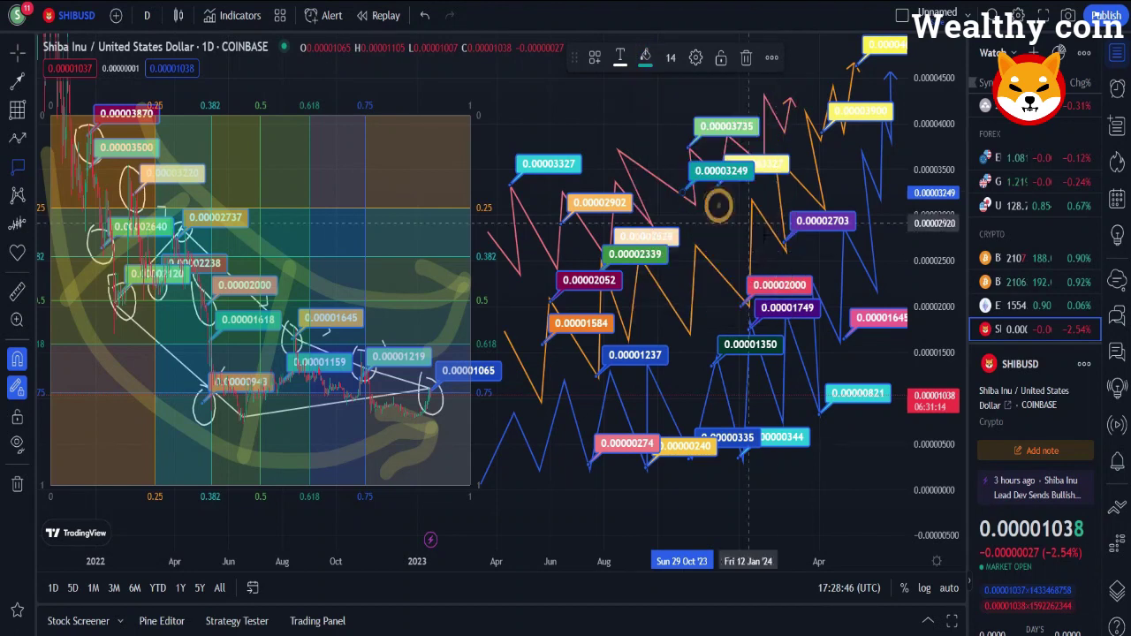
{"action": "left_click", "coordinate": [750, 241]}
{"action": "left_click", "coordinate": [646, 57]}
{"action": "left_click", "coordinate": [706, 221]}
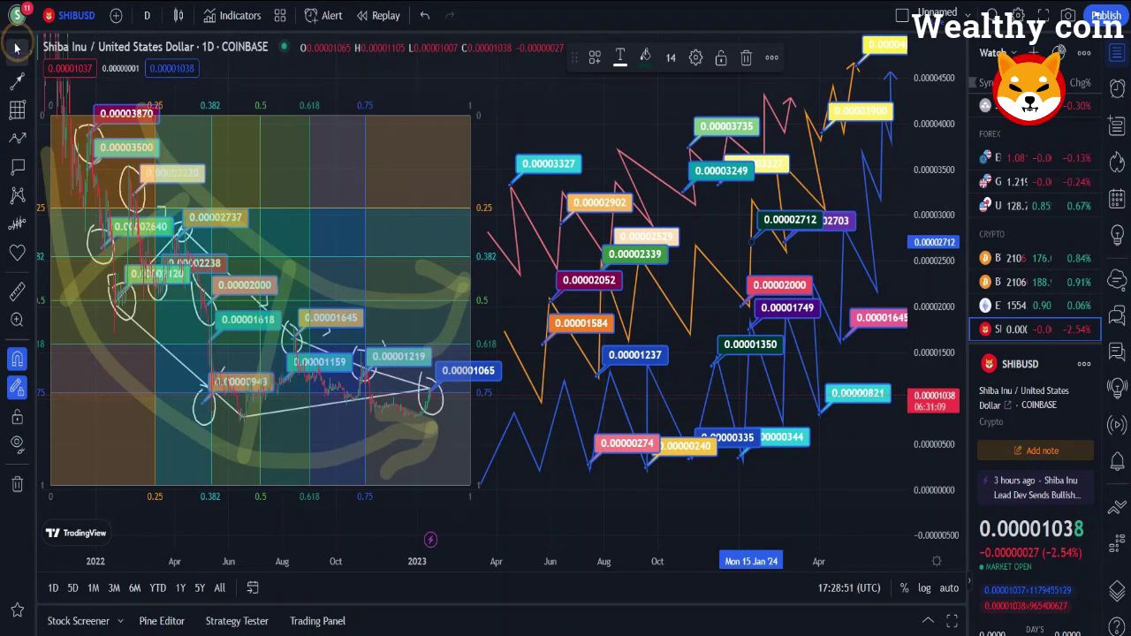
- Zoom out and draw a second Fib/Gann grid box spanning early 2023 to early 2024
{"action": "scroll", "coordinate": [397, 193], "scroll_direction": "down", "scroll_amount": 1}
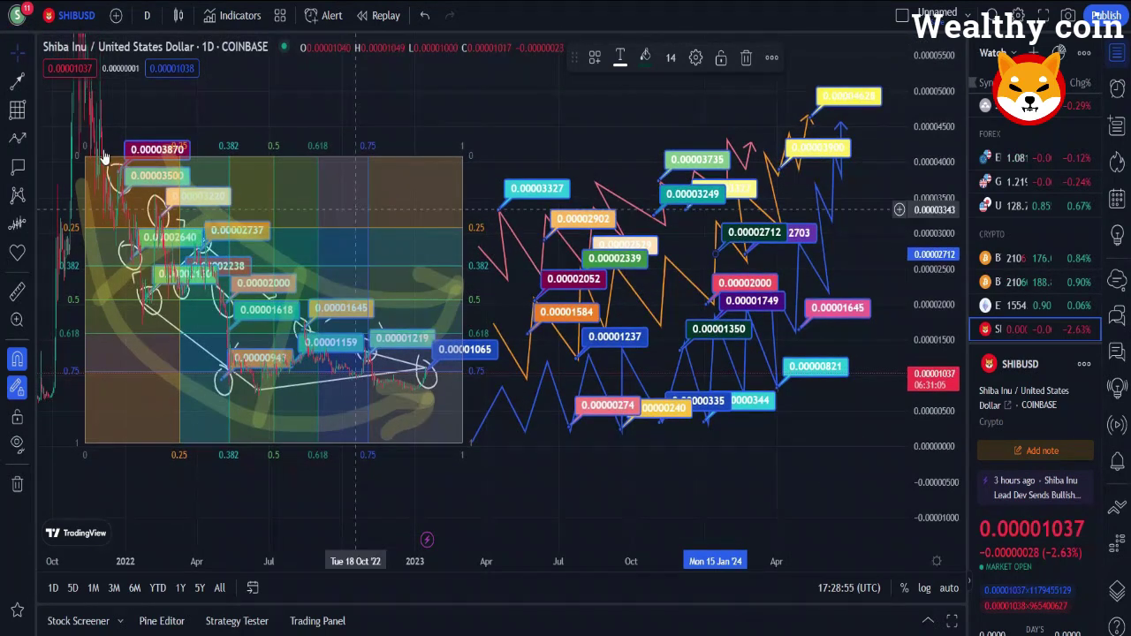
{"action": "left_click", "coordinate": [17, 109]}
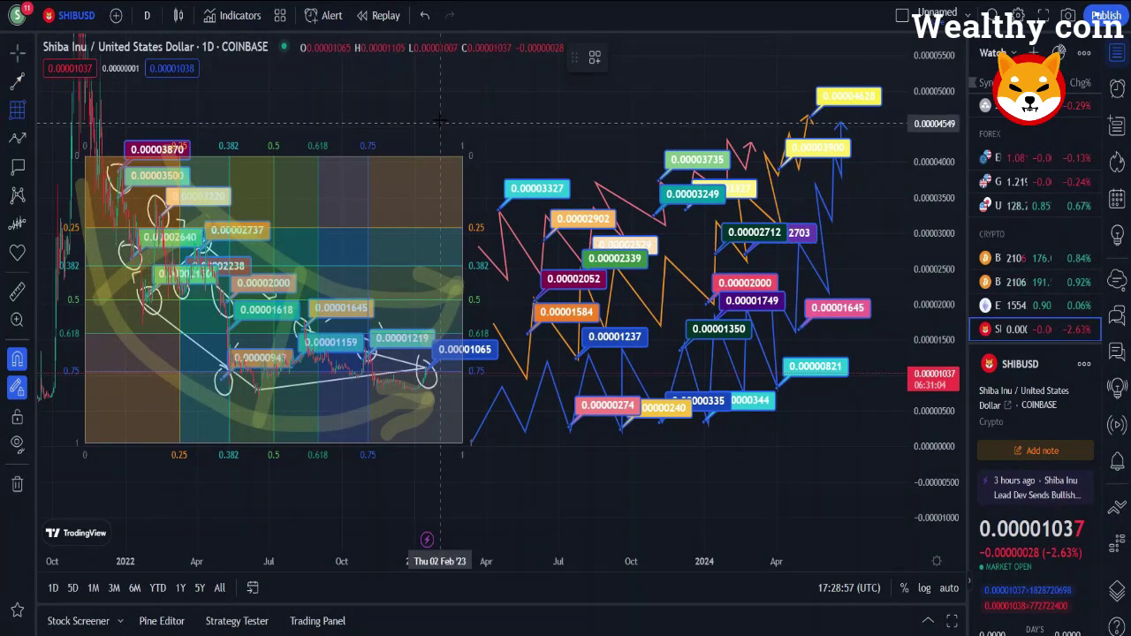
{"action": "left_click", "coordinate": [416, 100]}
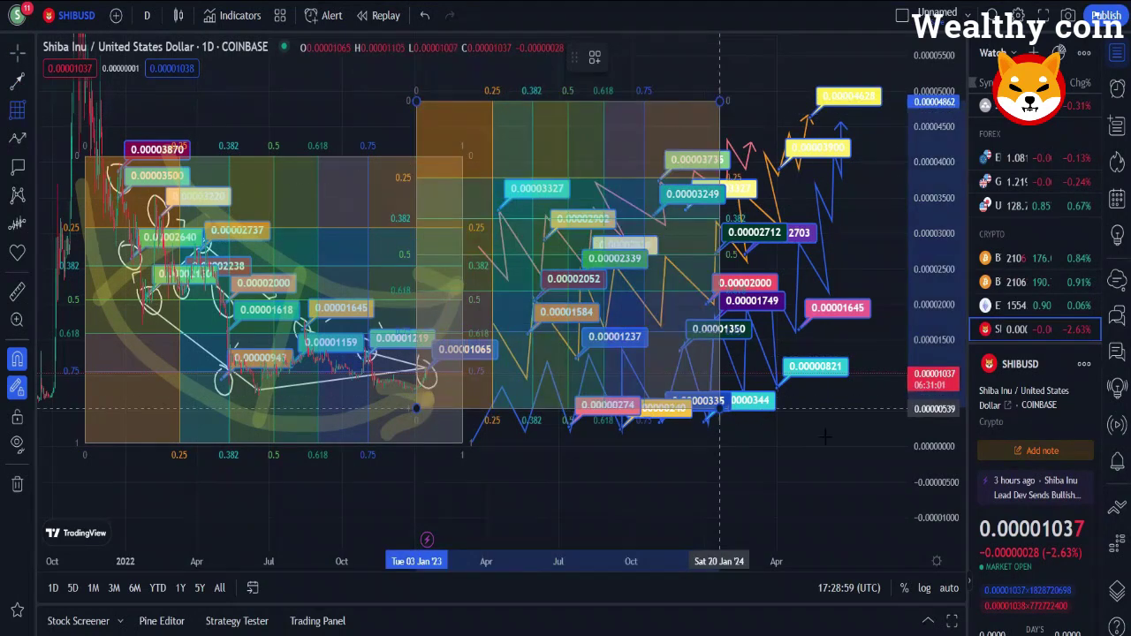
{"action": "left_click", "coordinate": [883, 441]}
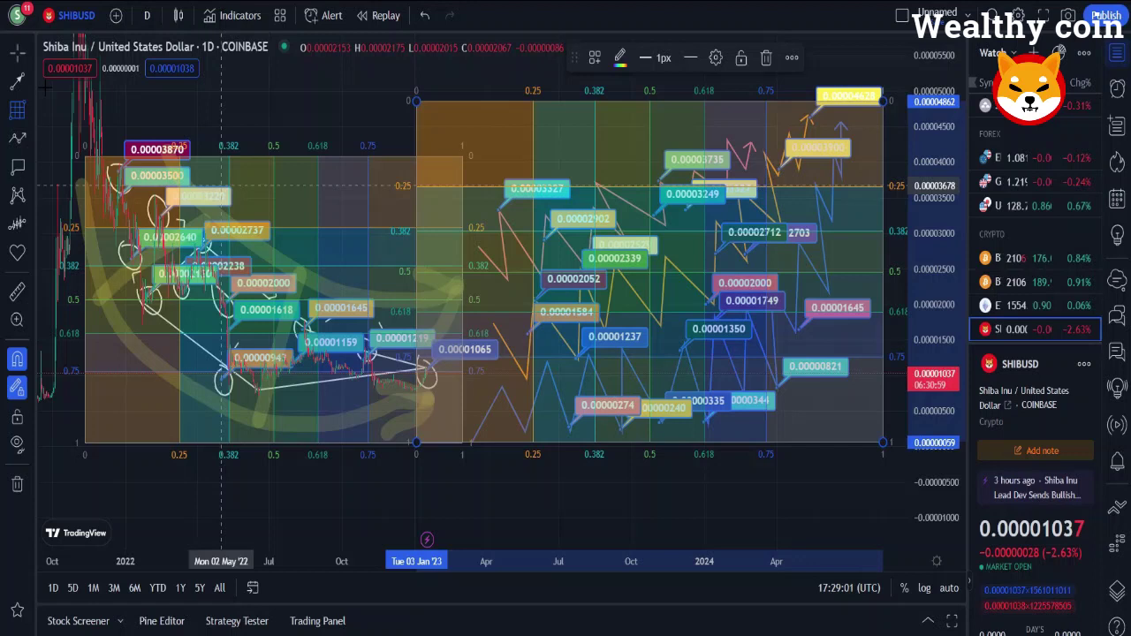
{"action": "scroll", "coordinate": [104, 180], "scroll_direction": "down", "scroll_amount": 1}
{"action": "scroll", "coordinate": [104, 179], "scroll_direction": "down", "scroll_amount": 1}
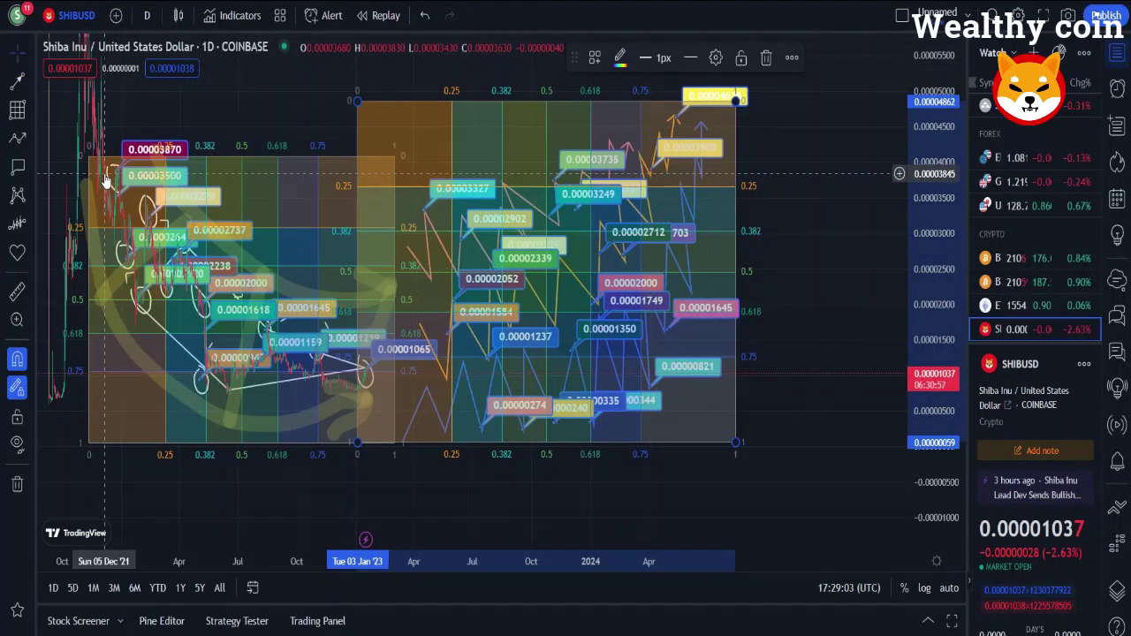
- Draw a shaded projection arc over the right-hand grid, ending along its top
{"action": "left_click", "coordinate": [17, 223]}
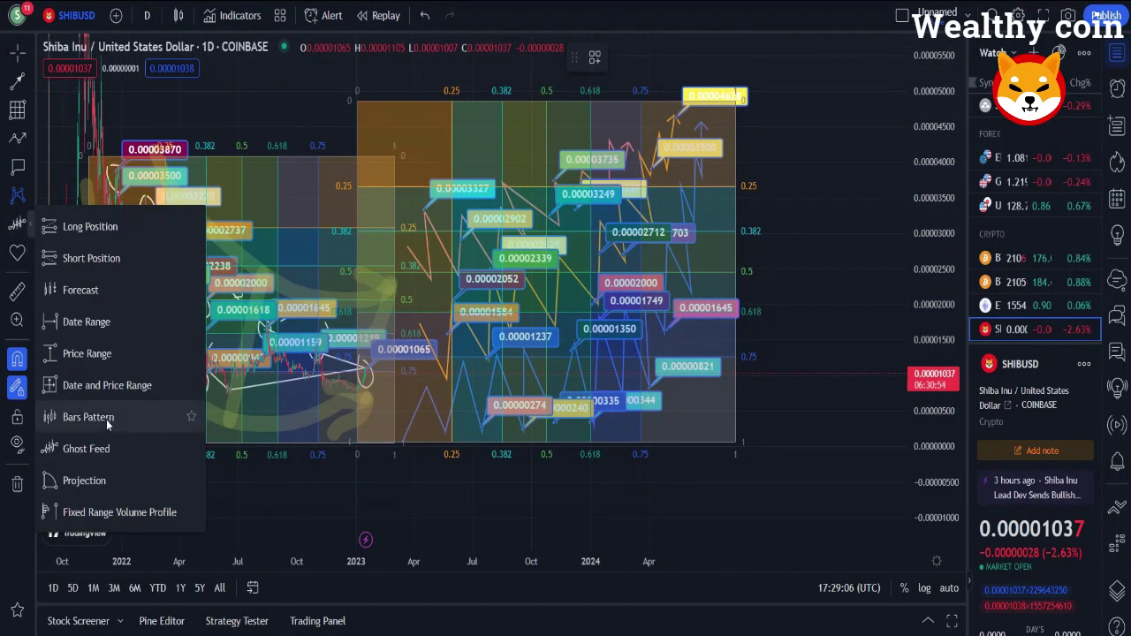
{"action": "left_click", "coordinate": [89, 480]}
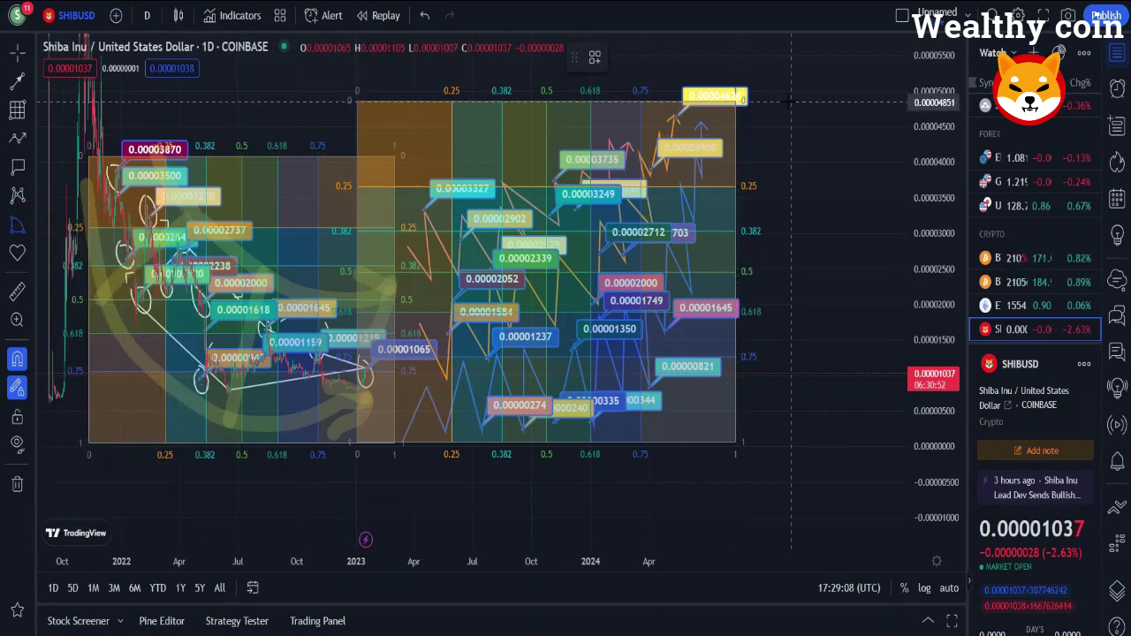
{"action": "left_click", "coordinate": [767, 427]}
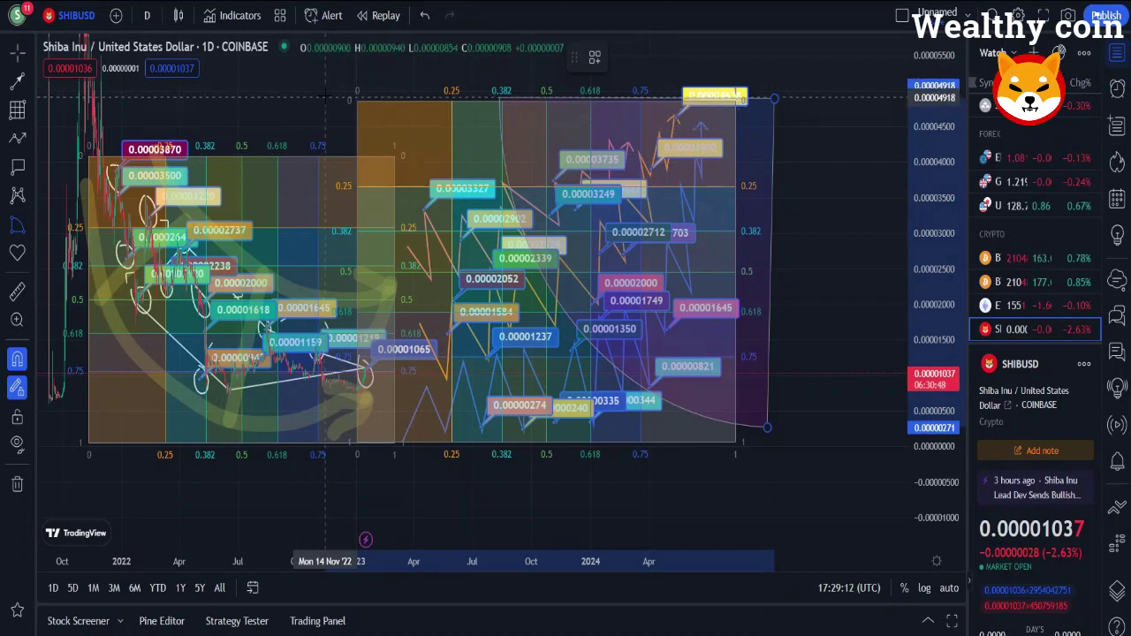
{"action": "left_click", "coordinate": [500, 102]}
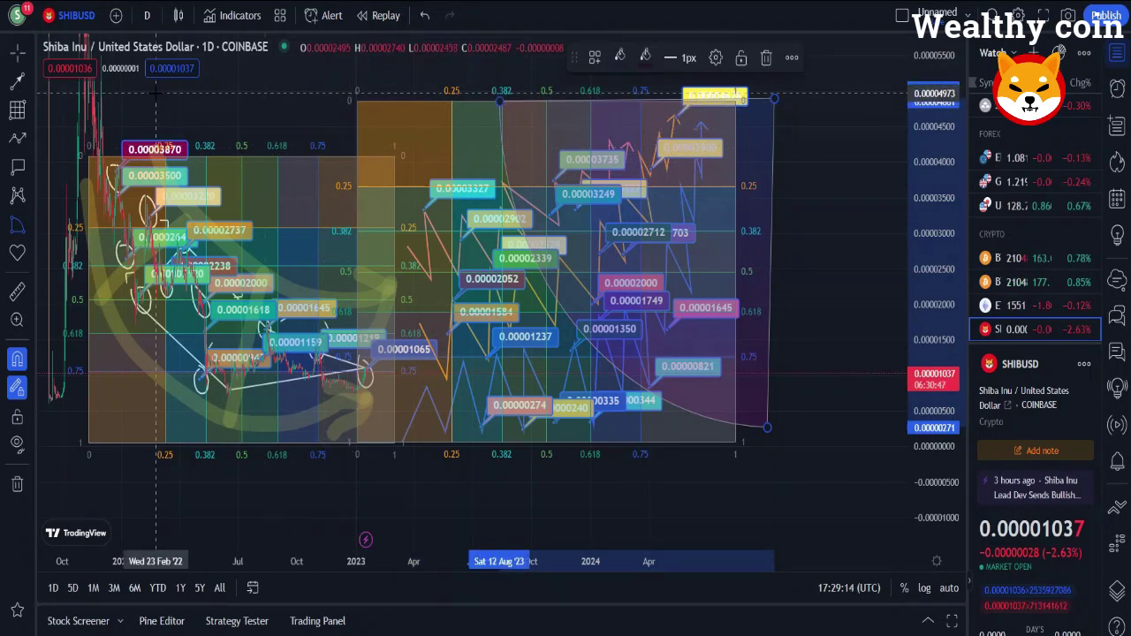
- Add a second projection arc spanning late 2021 to early 2023
{"action": "left_click", "coordinate": [108, 95]}
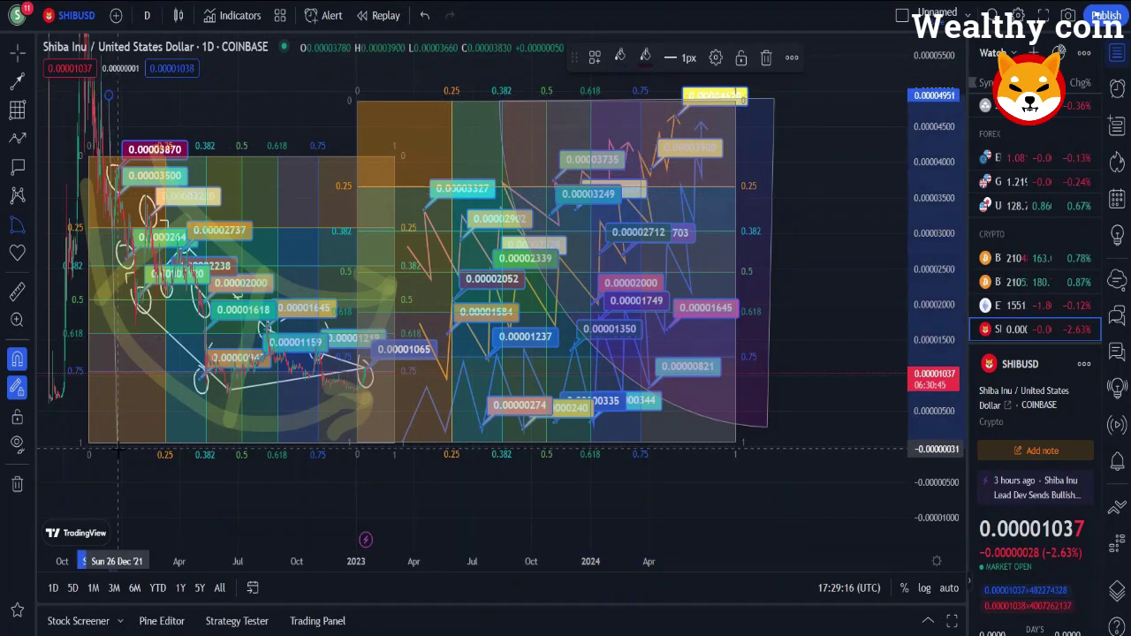
{"action": "left_click", "coordinate": [118, 450]}
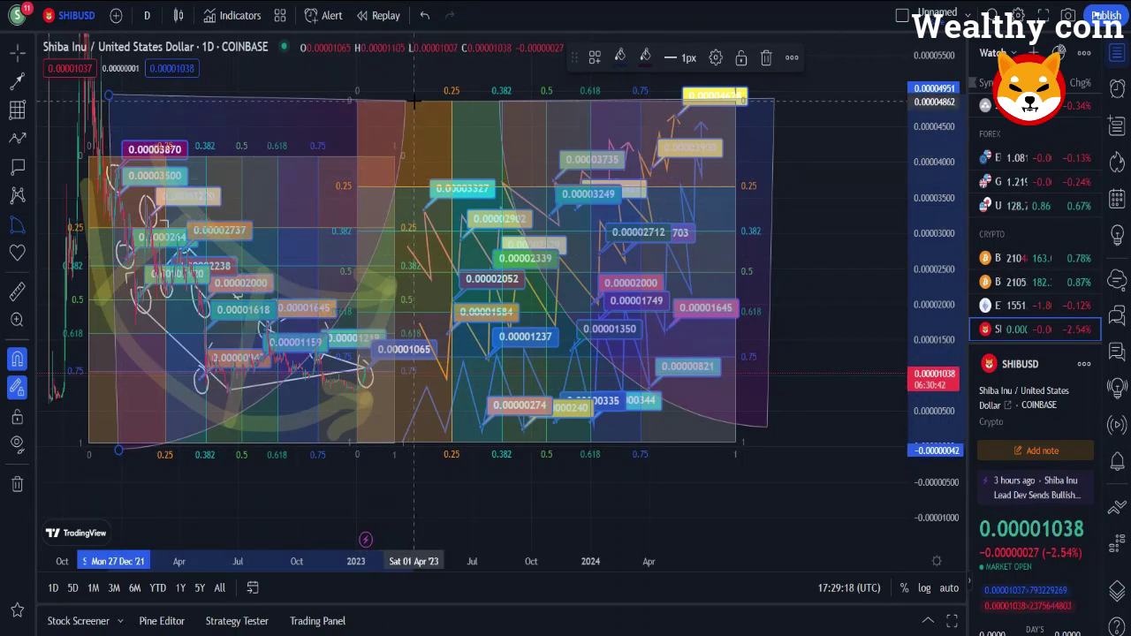
{"action": "left_click", "coordinate": [405, 102]}
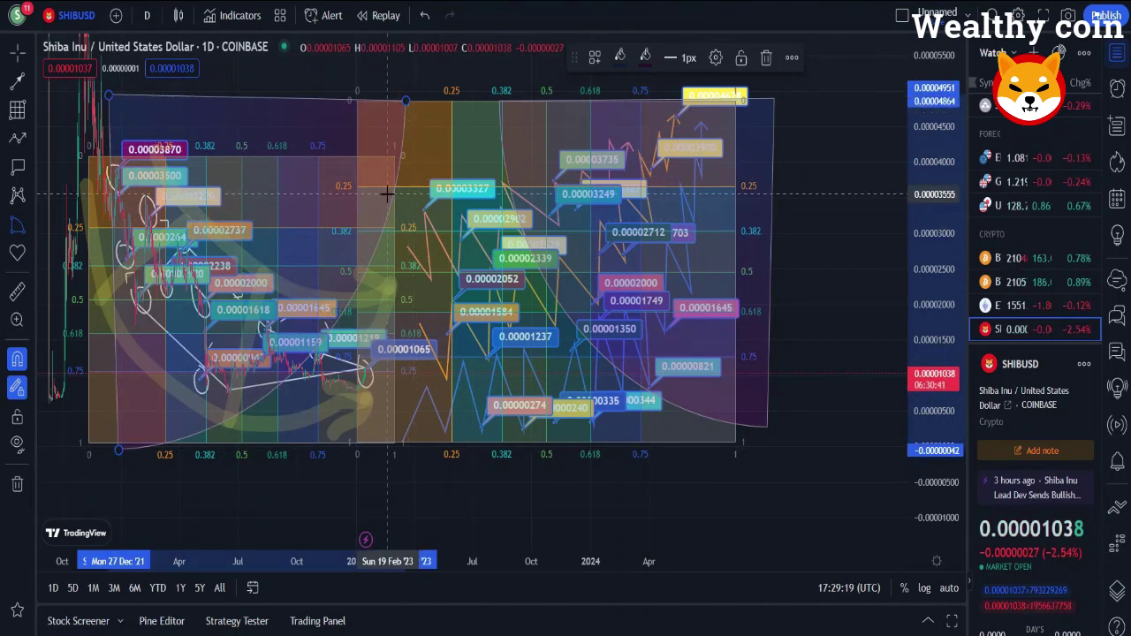
- Brush-write the letters SHIBA in freehand above the left grid
{"action": "left_click", "coordinate": [15, 136]}
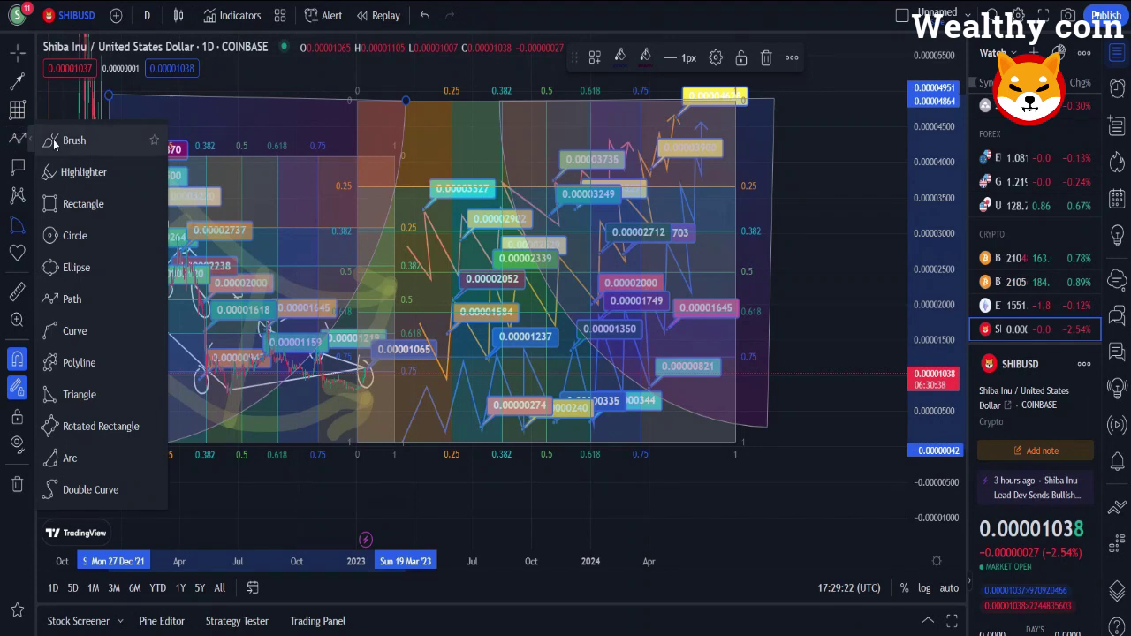
{"action": "left_click", "coordinate": [53, 139]}
{"action": "mouse_move", "coordinate": [234, 119]}
{"action": "left_mouse_down"}
{"action": "mouse_move", "coordinate": [216, 128]}
{"action": "mouse_move", "coordinate": [245, 151]}
{"action": "mouse_move", "coordinate": [212, 164]}
{"action": "left_mouse_up"}
{"action": "left_click_drag", "start_coordinate": [257, 119], "coordinate": [258, 177]}
{"action": "mouse_move", "coordinate": [252, 151]}
{"action": "left_mouse_down"}
{"action": "mouse_move", "coordinate": [285, 146]}
{"action": "mouse_move", "coordinate": [283, 185]}
{"action": "left_mouse_up"}
{"action": "left_click_drag", "start_coordinate": [303, 124], "coordinate": [303, 199]}
{"action": "mouse_move", "coordinate": [303, 113]}
{"action": "left_mouse_down"}
{"action": "mouse_move", "coordinate": [309, 196]}
{"action": "mouse_move", "coordinate": [379, 197]}
{"action": "left_mouse_up"}
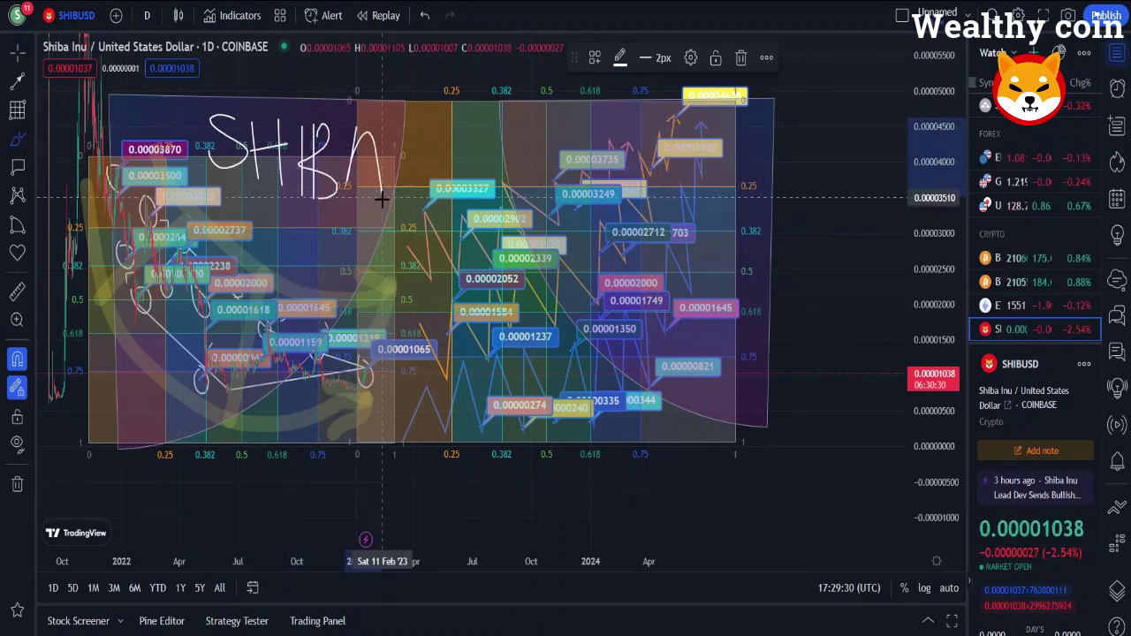
{"action": "left_click_drag", "start_coordinate": [345, 159], "coordinate": [394, 155]}
- Write INU to the right and draw a freehand arrow from SHIBA to INU
{"action": "mouse_move", "coordinate": [557, 119]}
{"action": "left_mouse_down"}
{"action": "mouse_move", "coordinate": [548, 173]}
{"action": "mouse_move", "coordinate": [579, 182]}
{"action": "mouse_move", "coordinate": [610, 161]}
{"action": "mouse_move", "coordinate": [623, 110]}
{"action": "mouse_move", "coordinate": [645, 155]}
{"action": "mouse_move", "coordinate": [671, 113]}
{"action": "left_mouse_up"}
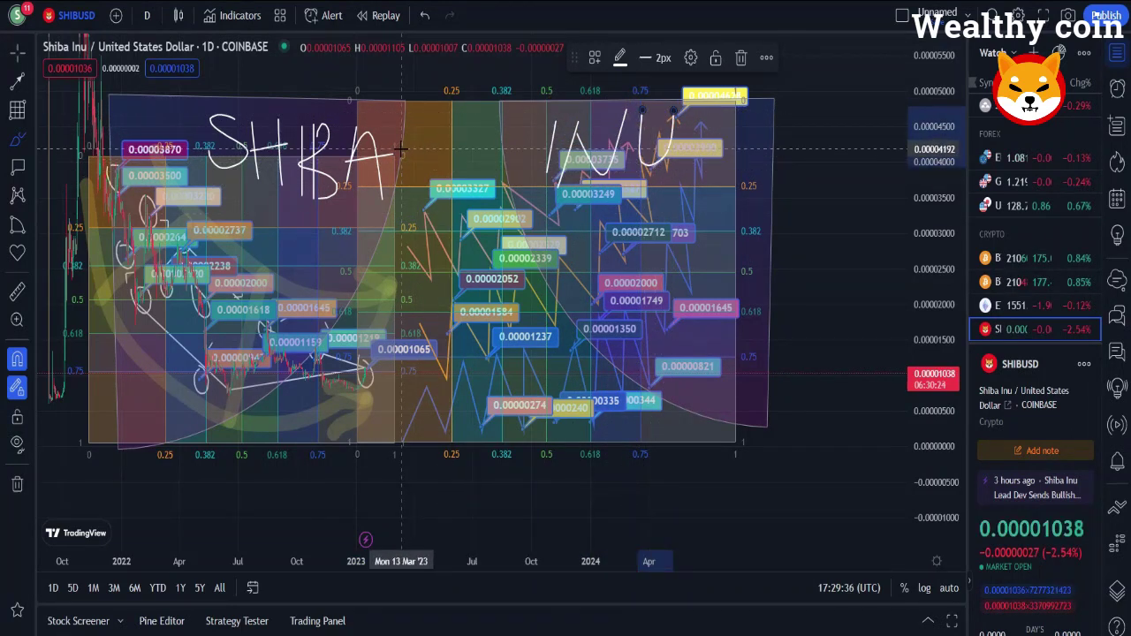
{"action": "mouse_move", "coordinate": [402, 159]}
{"action": "left_mouse_down"}
{"action": "mouse_move", "coordinate": [548, 139]}
{"action": "mouse_move", "coordinate": [488, 174]}
{"action": "left_mouse_up"}
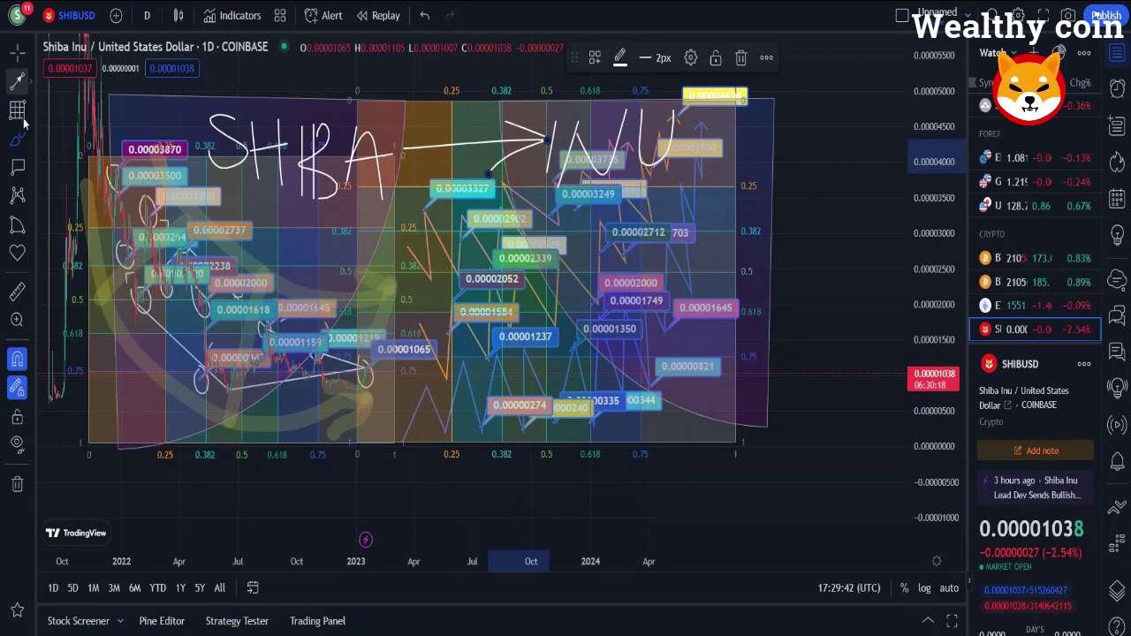
{"action": "left_click", "coordinate": [18, 147]}
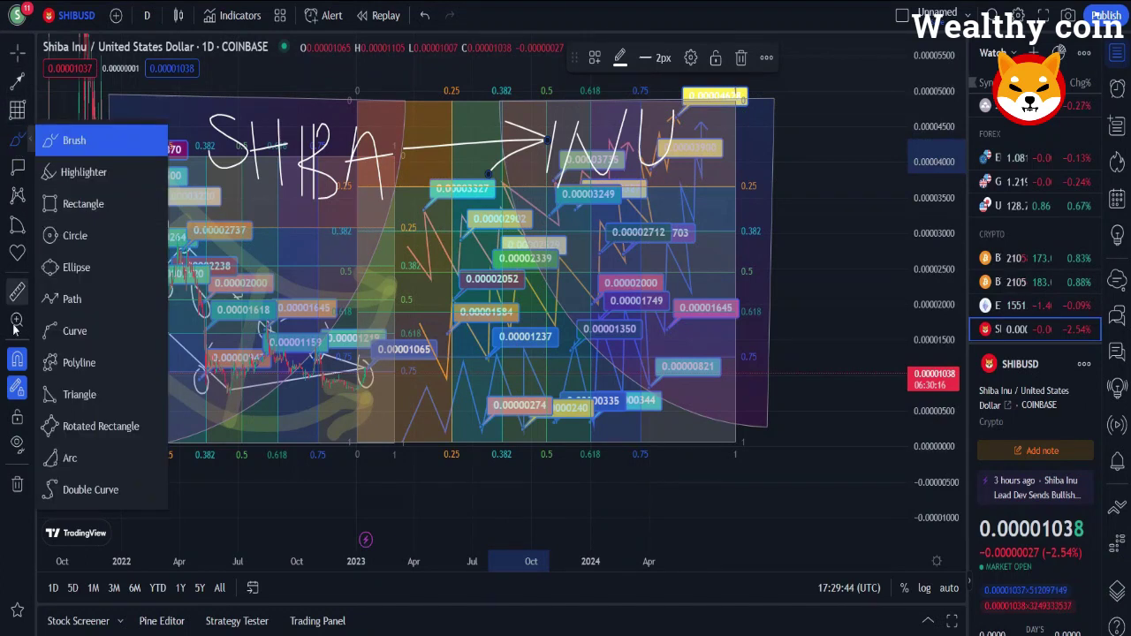
- Draw a curve arc from the grid's top to its bottom and colour it yellow
{"action": "left_click", "coordinate": [73, 332]}
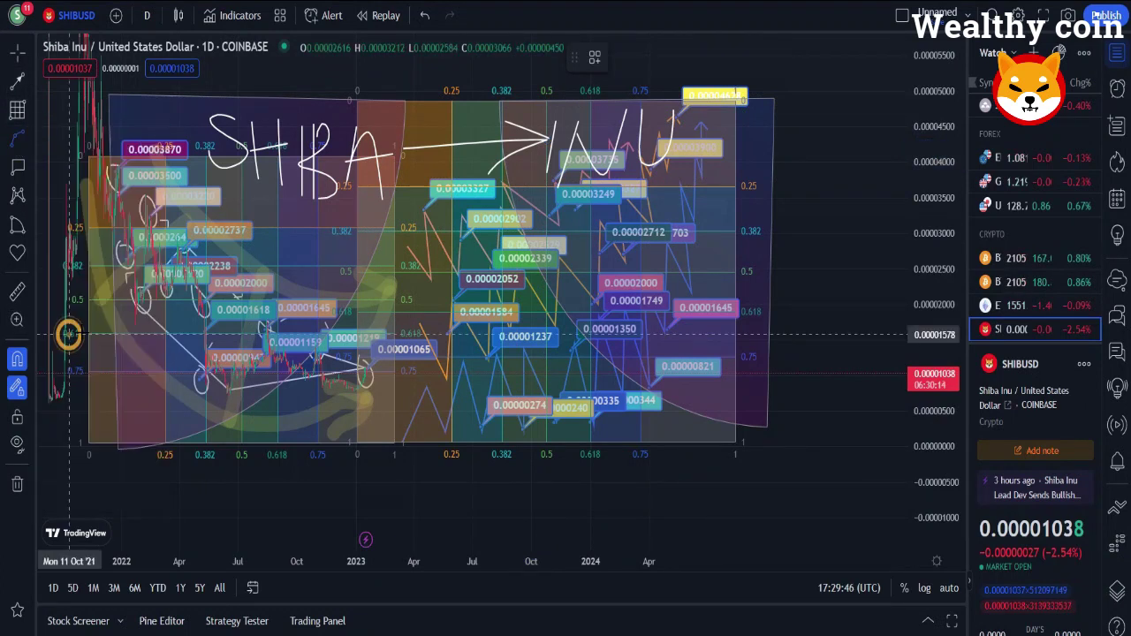
{"action": "left_click", "coordinate": [338, 100]}
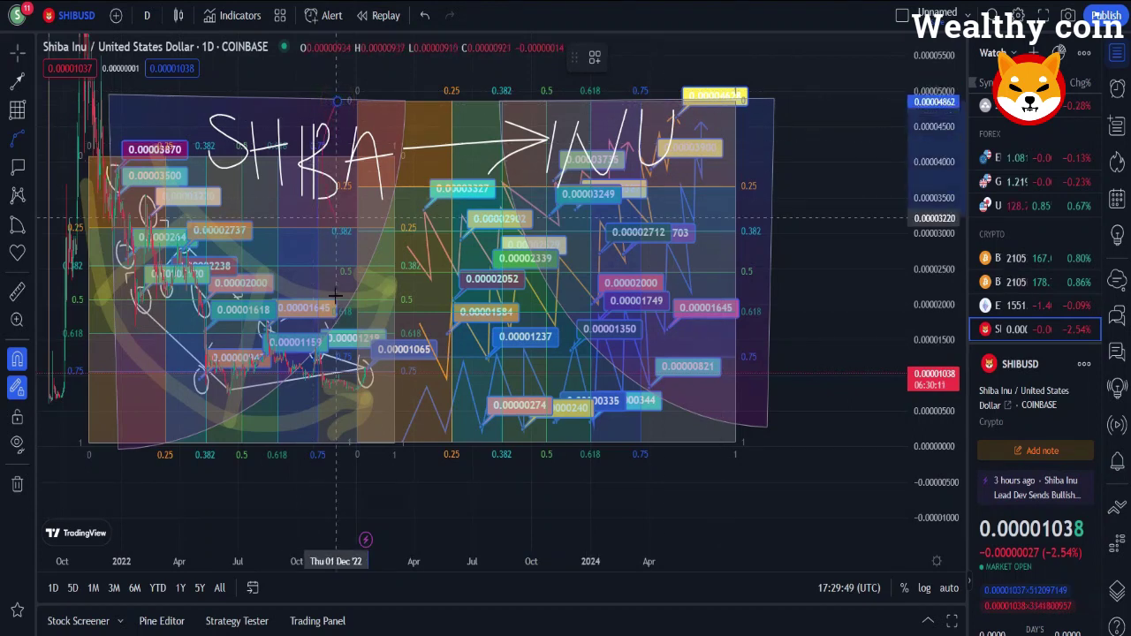
{"action": "left_click", "coordinate": [416, 438]}
{"action": "left_click", "coordinate": [424, 103]}
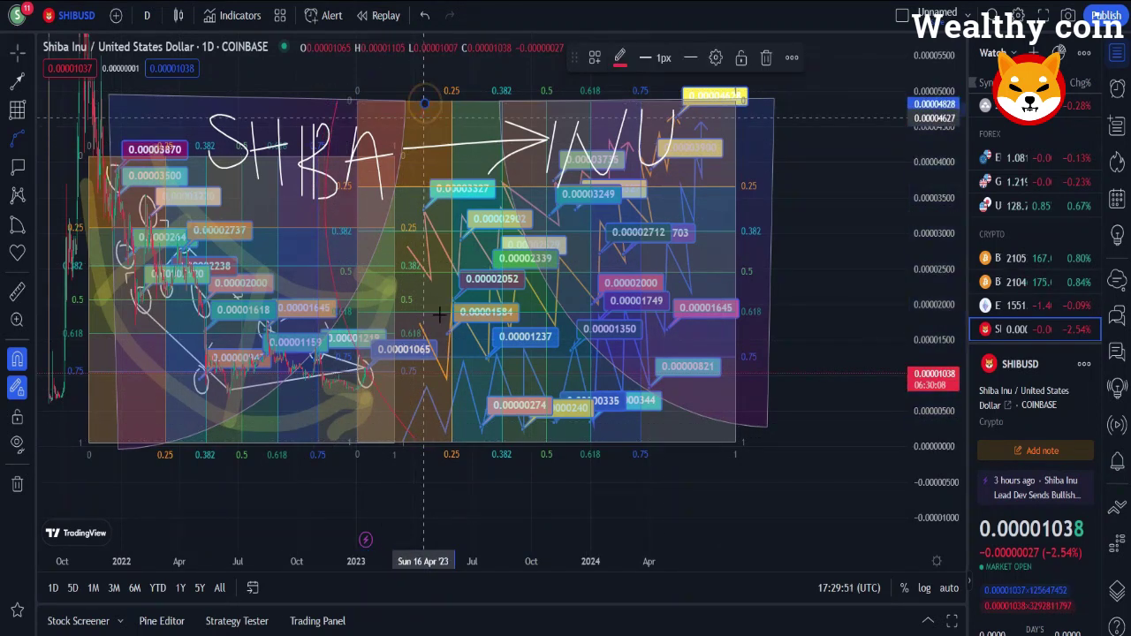
{"action": "left_click", "coordinate": [480, 452]}
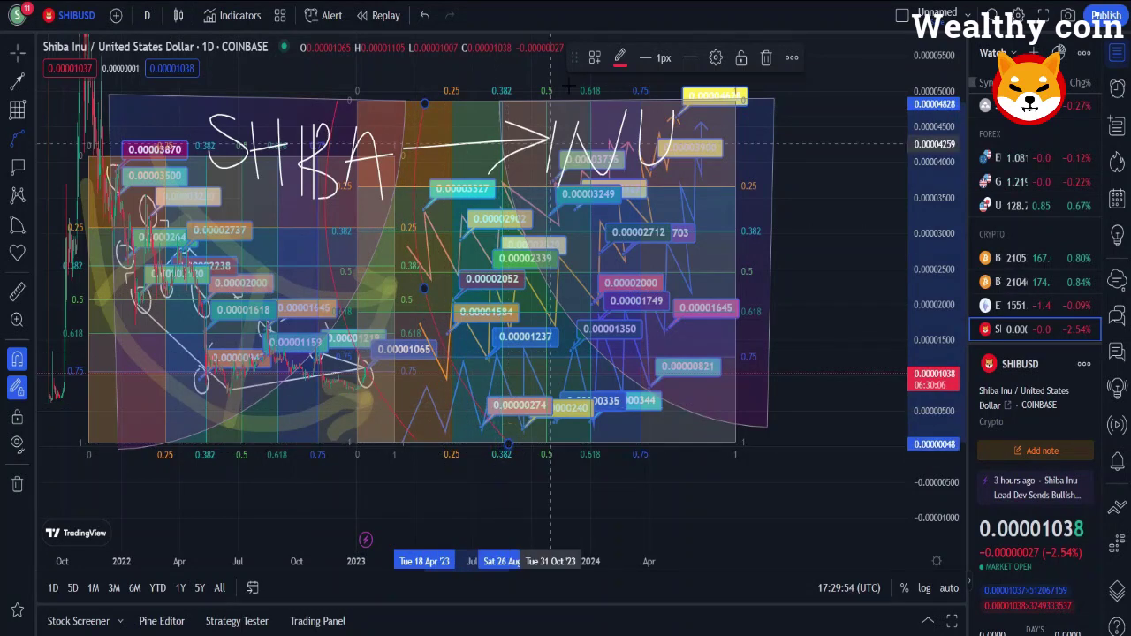
{"action": "left_click", "coordinate": [620, 58]}
{"action": "left_click", "coordinate": [649, 113]}
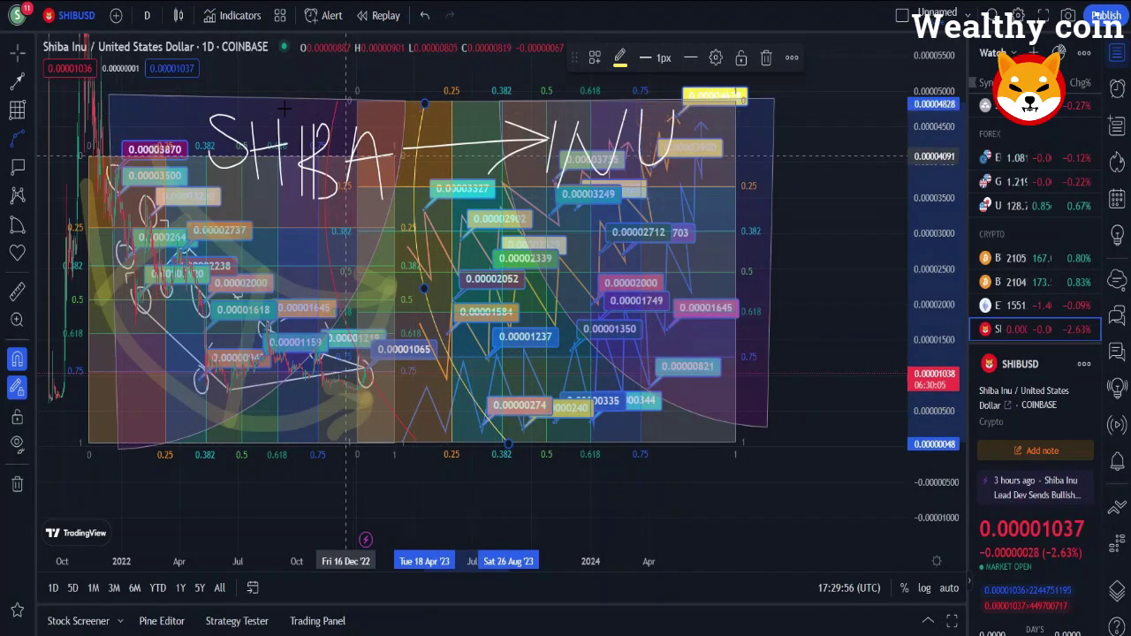
- Add several more yellow arcs across both grids, then zoom out and pan toward 2024
{"action": "left_click", "coordinate": [244, 97]}
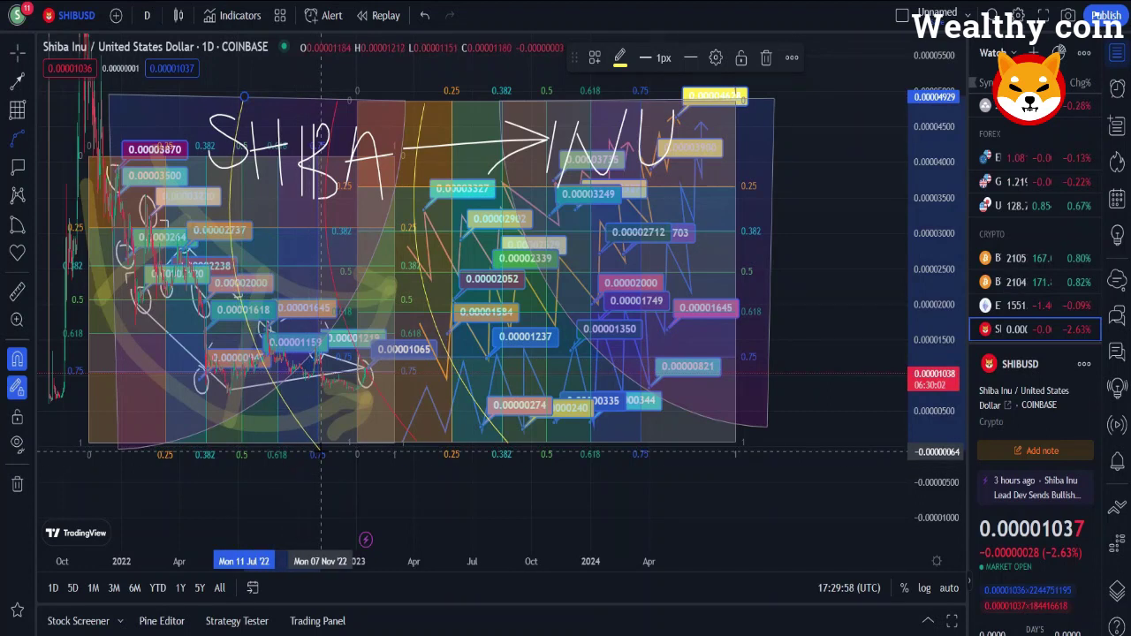
{"action": "left_click", "coordinate": [320, 447]}
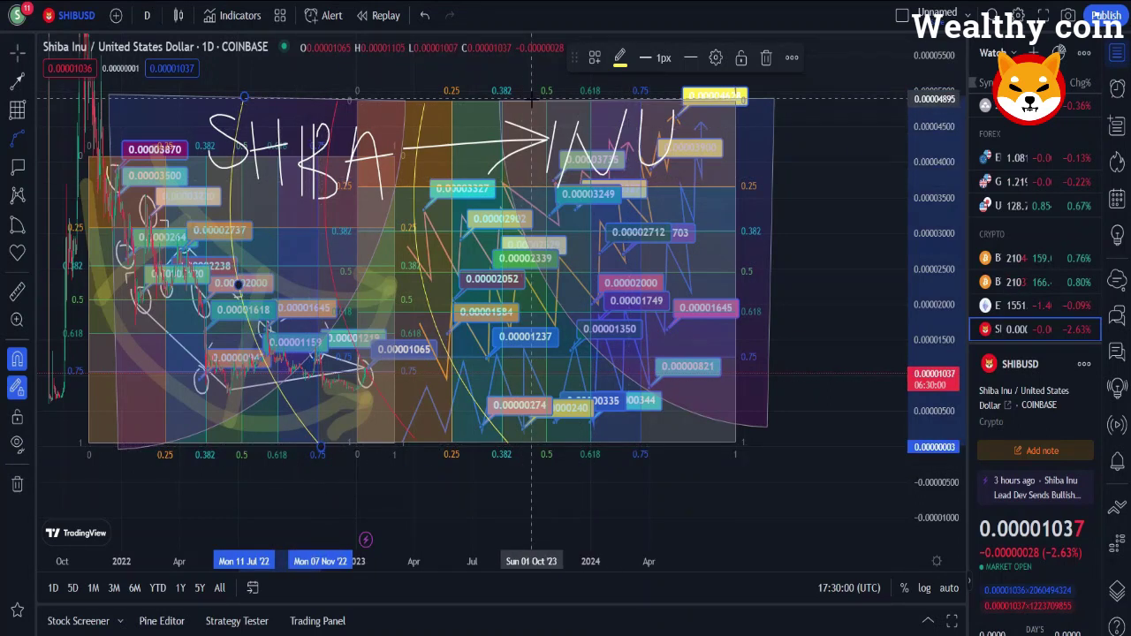
{"action": "left_click", "coordinate": [530, 102]}
{"action": "left_click", "coordinate": [606, 446]}
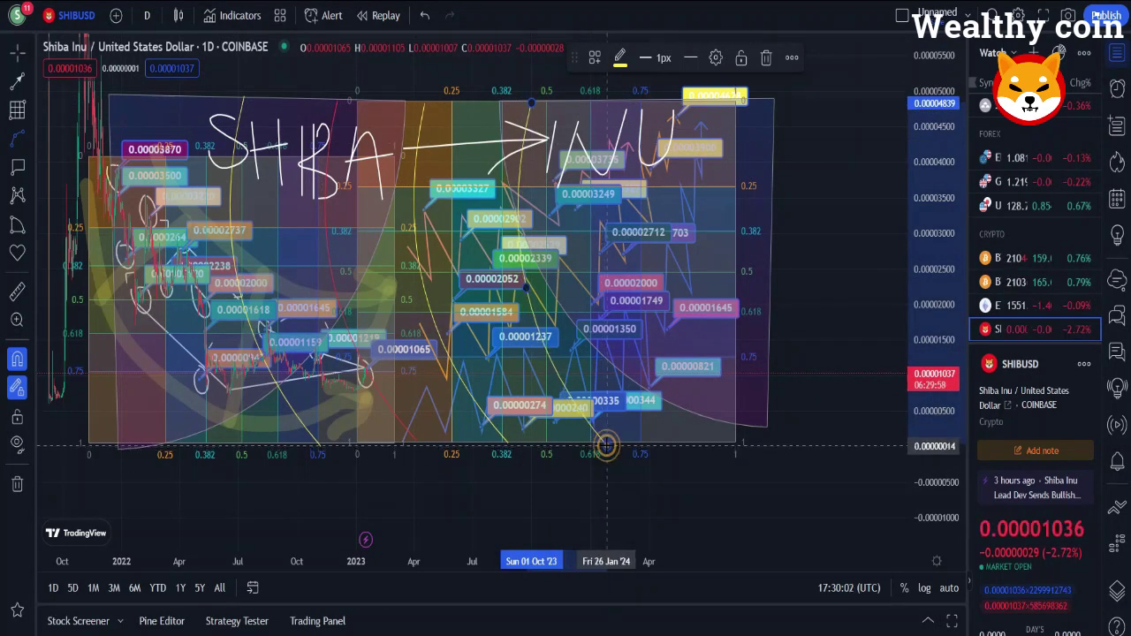
{"action": "left_click", "coordinate": [662, 102]}
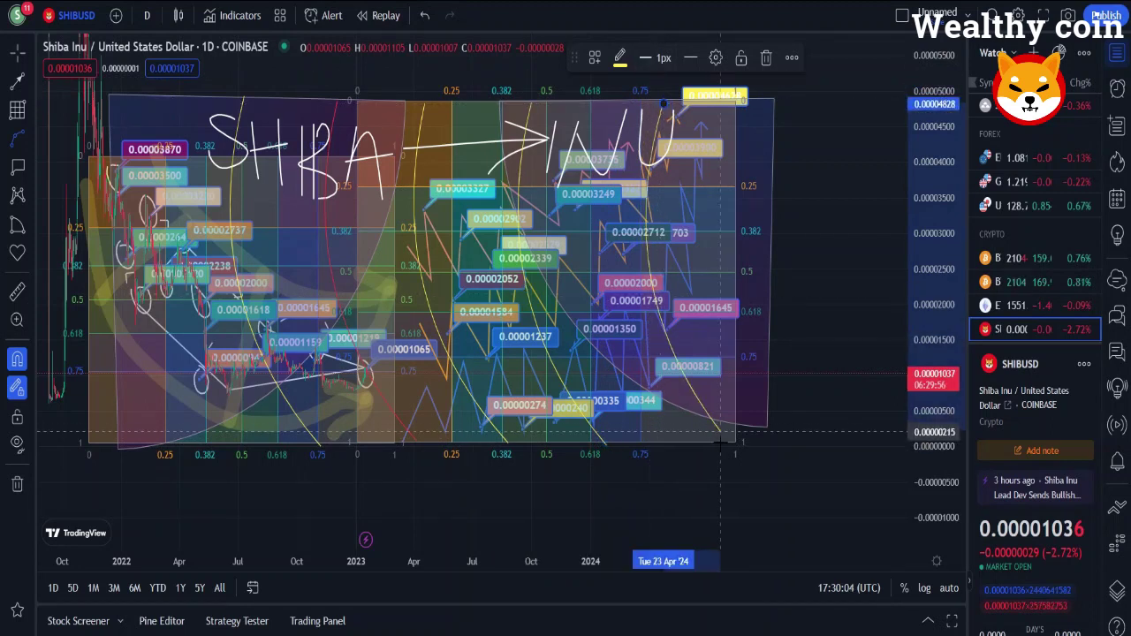
{"action": "left_click", "coordinate": [761, 101]}
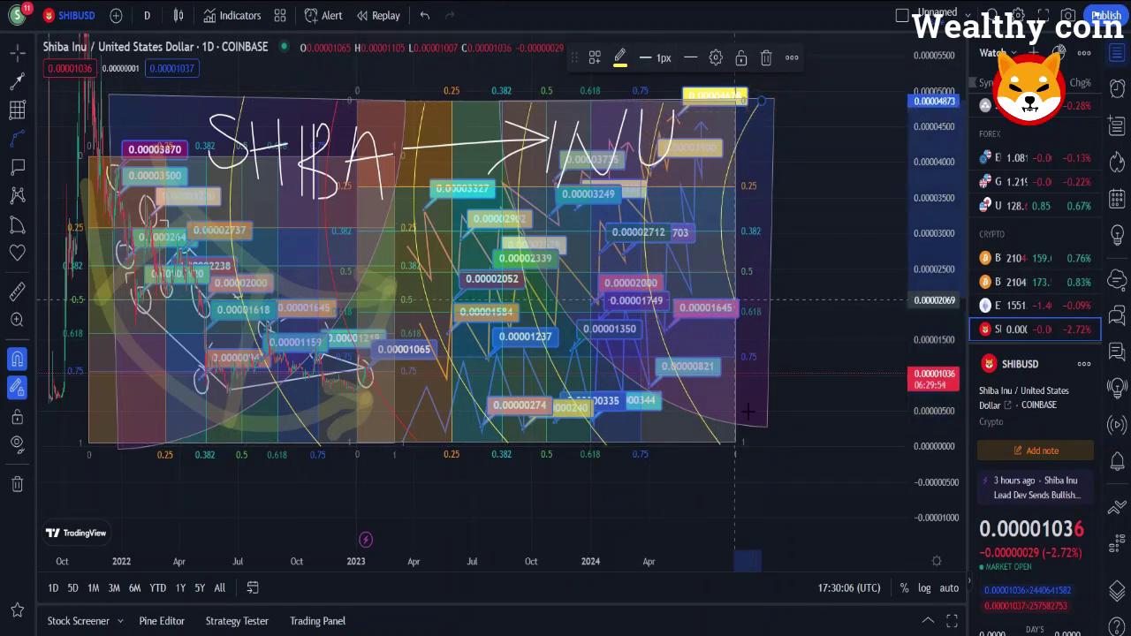
{"action": "left_click", "coordinate": [776, 447]}
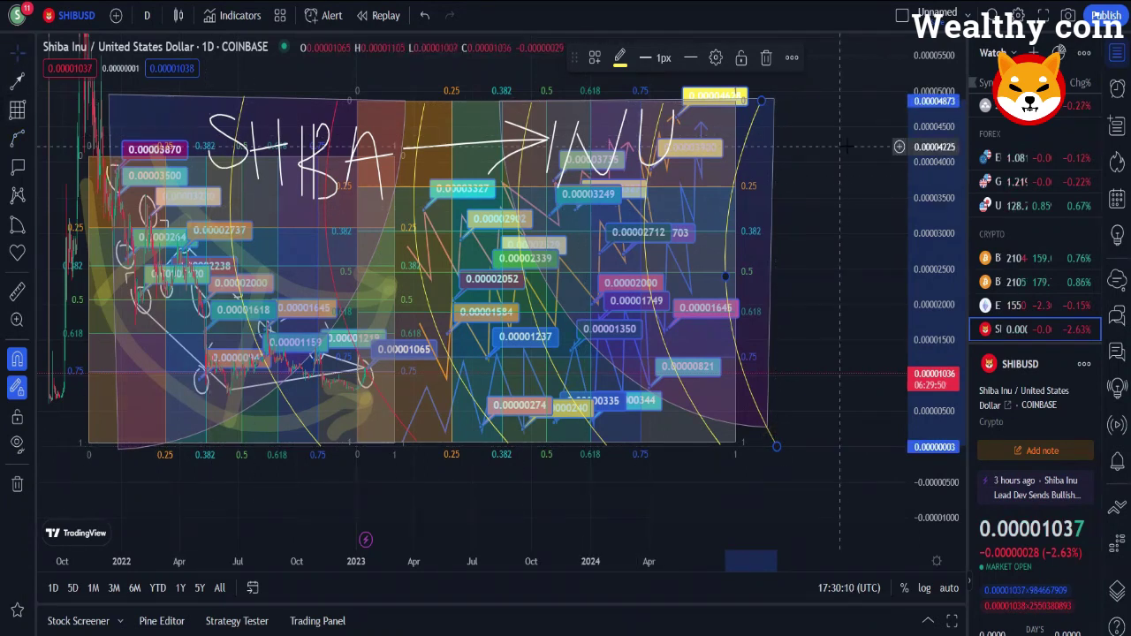
{"action": "scroll", "coordinate": [578, 227], "scroll_direction": "down", "scroll_amount": 1}
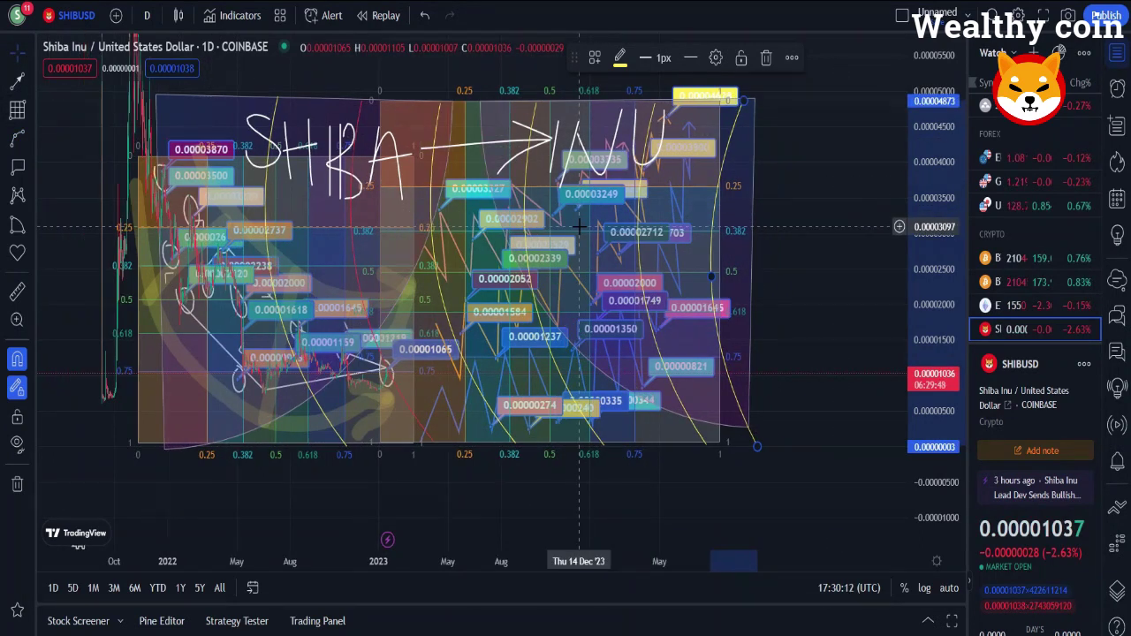
{"action": "left_click_drag", "start_coordinate": [815, 164], "coordinate": [653, 168]}
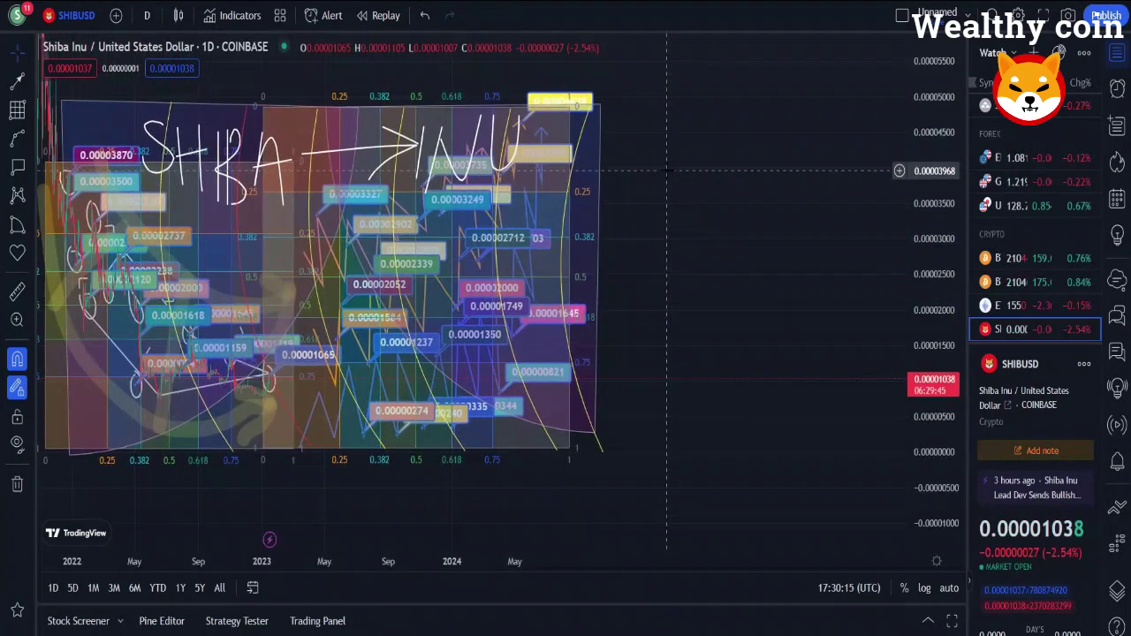
- Add horizontal levels at 0.00004851, 0.00004292, 0.00003197, 0.00002561, 0.00001902, 0.00001232, 0.00000628 and -0.00000019
{"action": "left_click", "coordinate": [18, 144]}
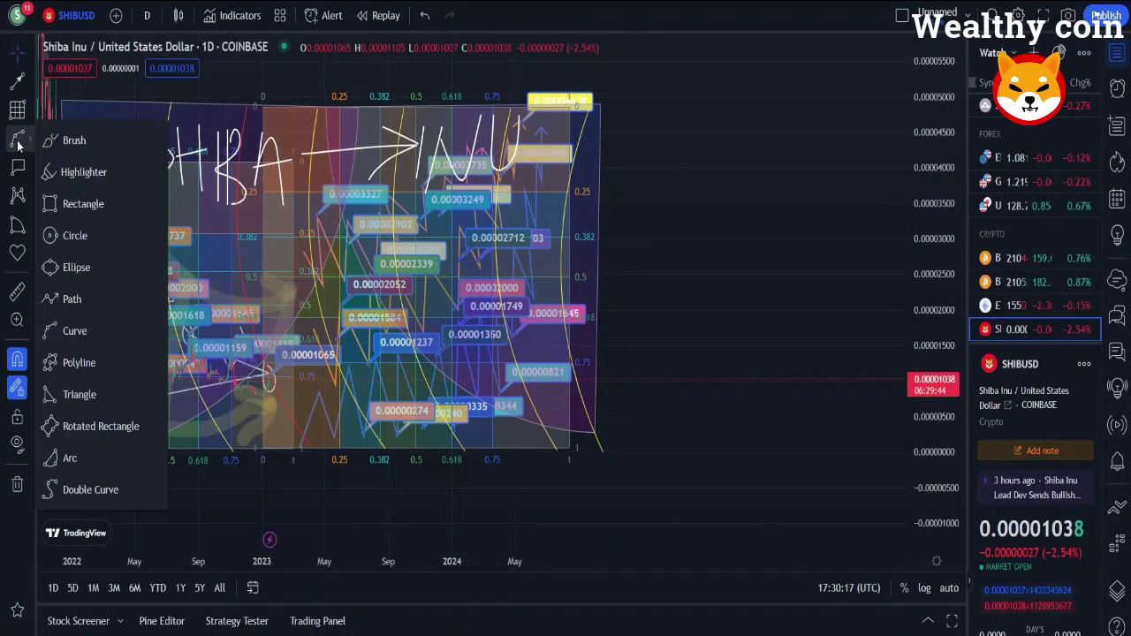
{"action": "left_click", "coordinate": [17, 80]}
{"action": "left_click", "coordinate": [95, 278]}
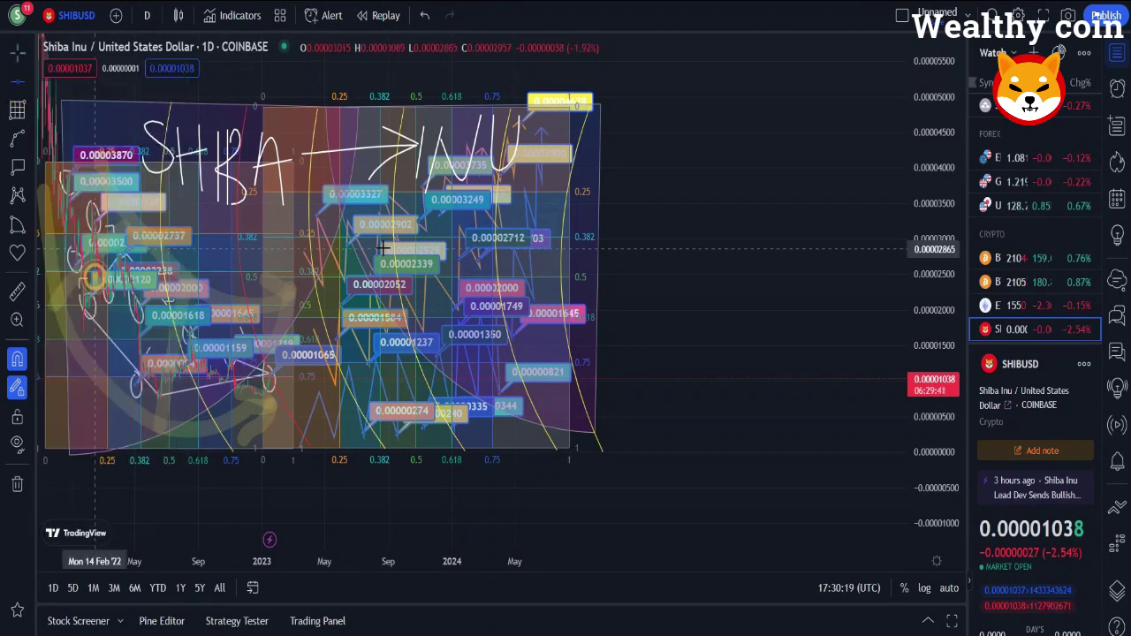
{"action": "left_click", "coordinate": [681, 107]}
{"action": "left_click", "coordinate": [677, 147]}
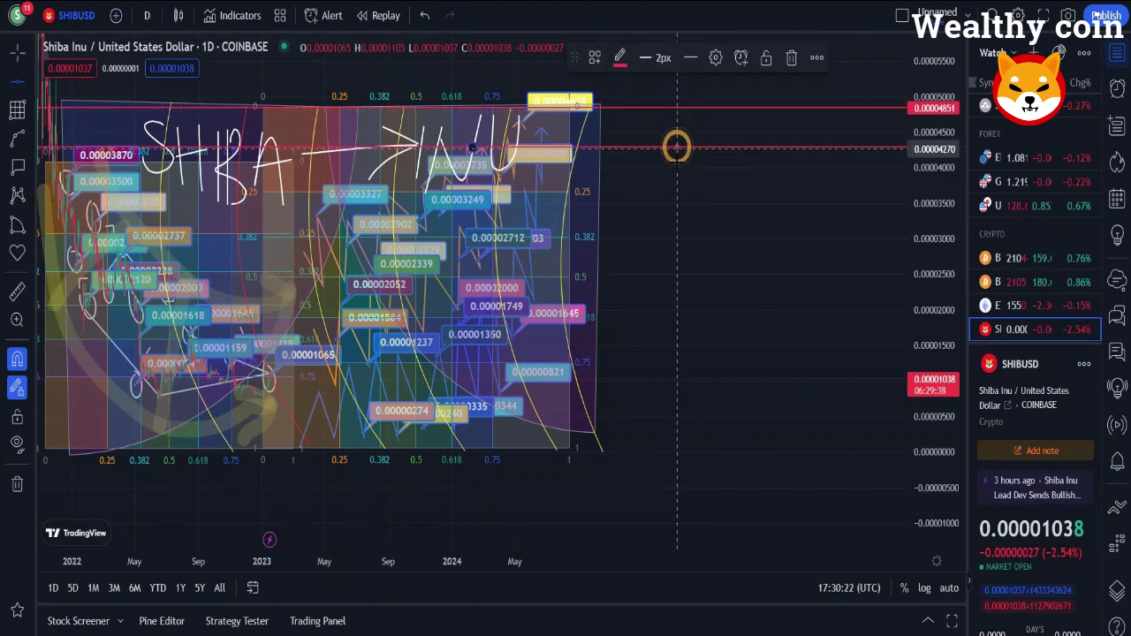
{"action": "left_click", "coordinate": [676, 224]}
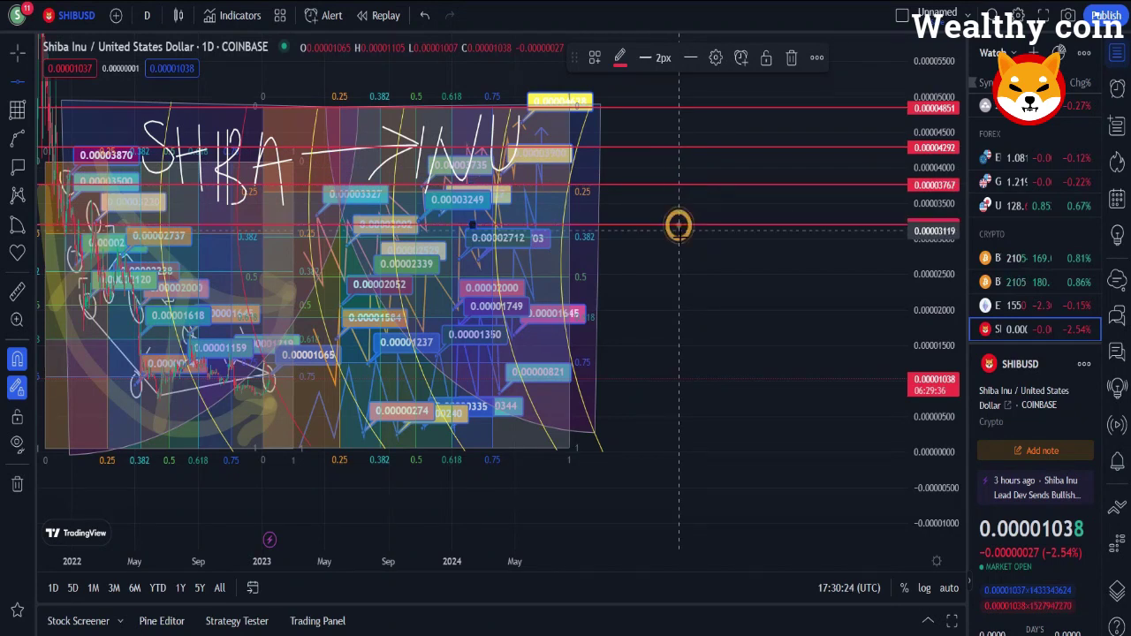
{"action": "left_click", "coordinate": [682, 269]}
{"action": "left_click", "coordinate": [690, 317]}
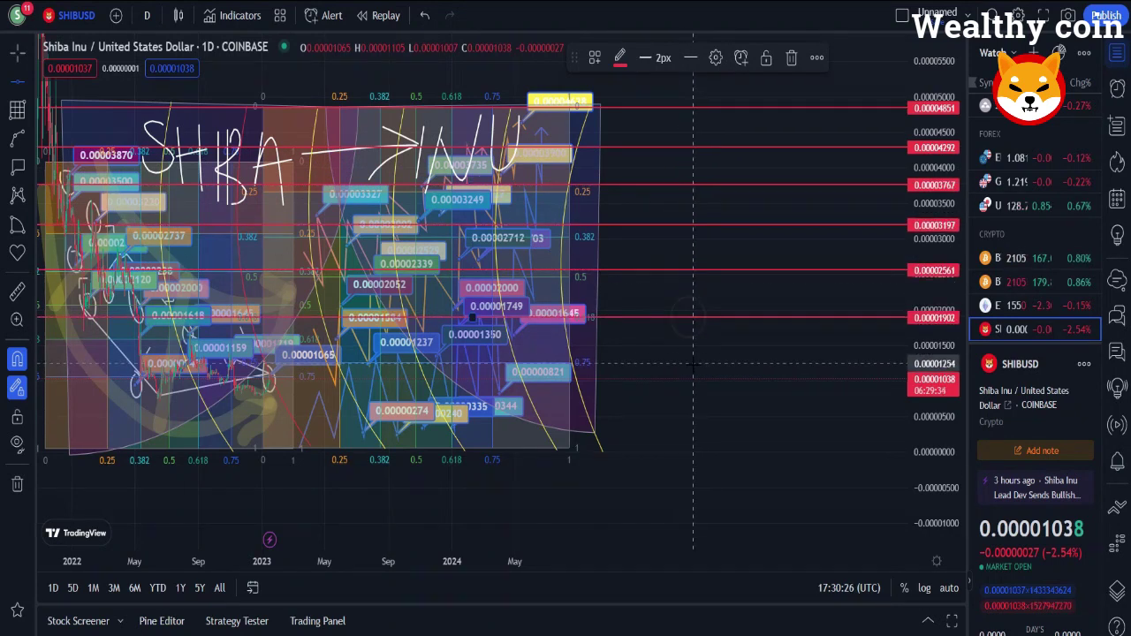
{"action": "left_click", "coordinate": [692, 363]}
{"action": "left_click", "coordinate": [697, 407]}
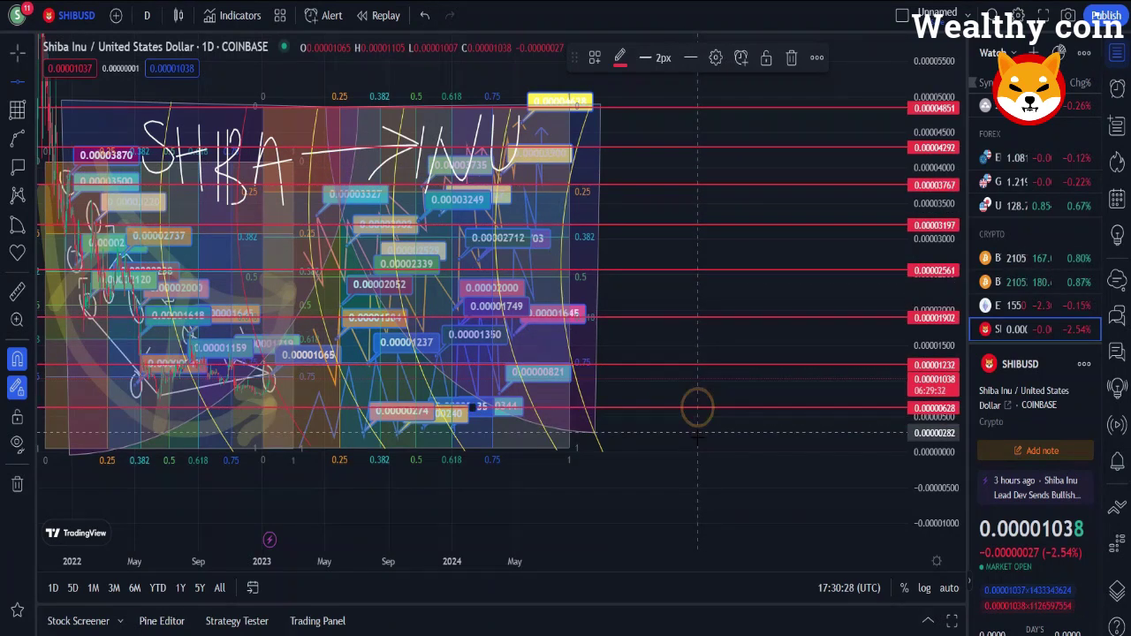
{"action": "left_click", "coordinate": [696, 453]}
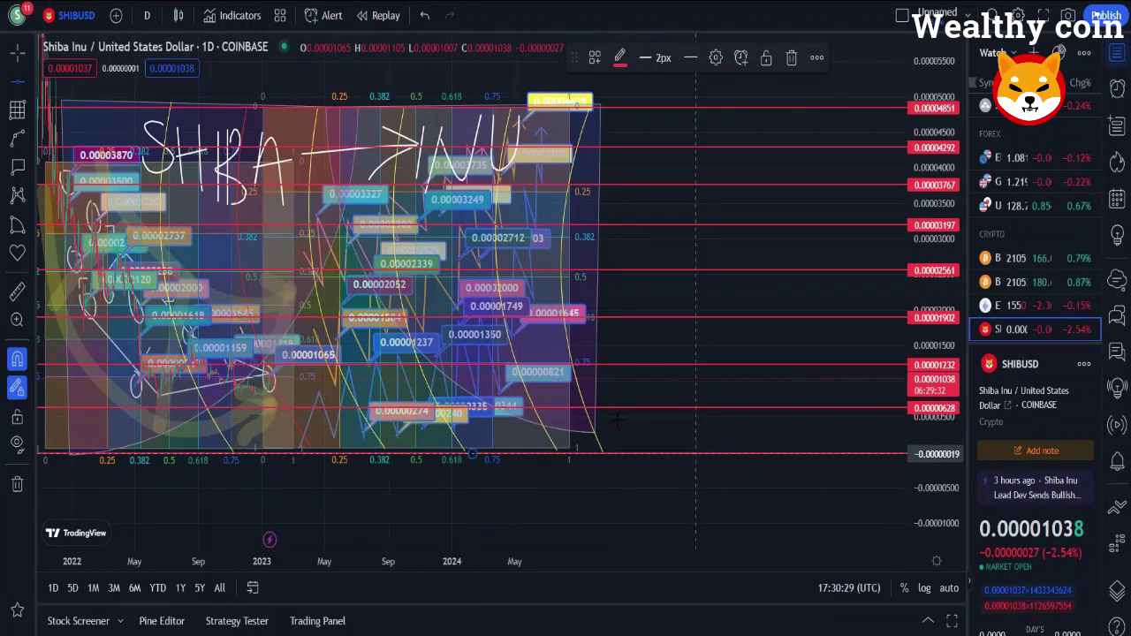
- Switch to the Price Note annotation tool
{"action": "left_click", "coordinate": [14, 142]}
{"action": "left_click", "coordinate": [26, 164]}
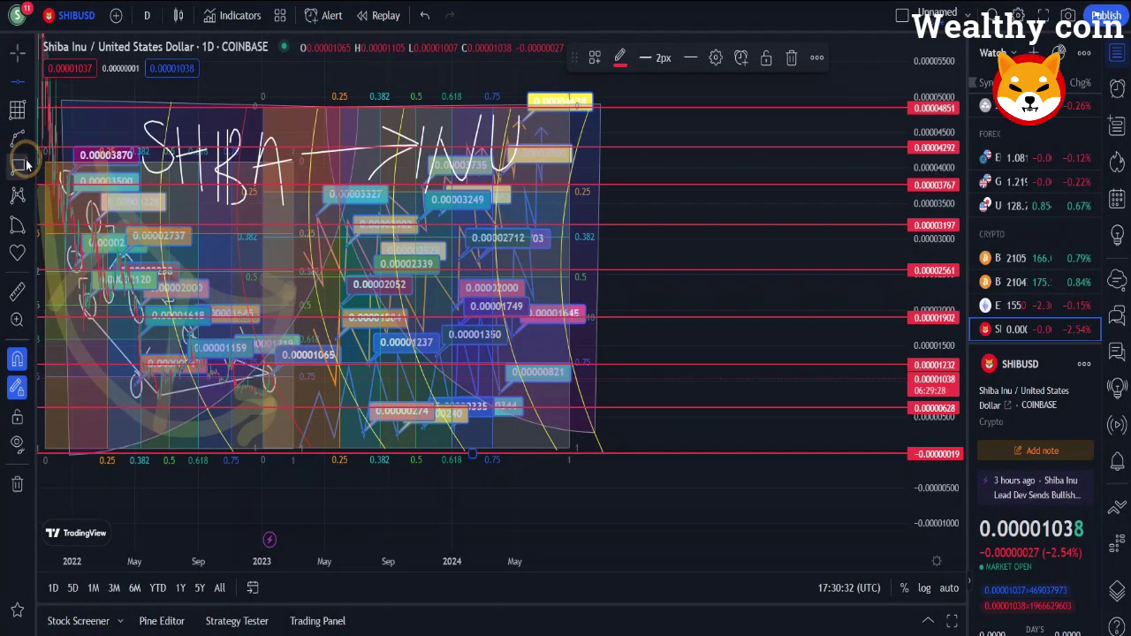
{"action": "left_click", "coordinate": [26, 164]}
- Place price notes at 0.00004873 and 0.00004281, giving the second an orange label
{"action": "left_click", "coordinate": [79, 425]}
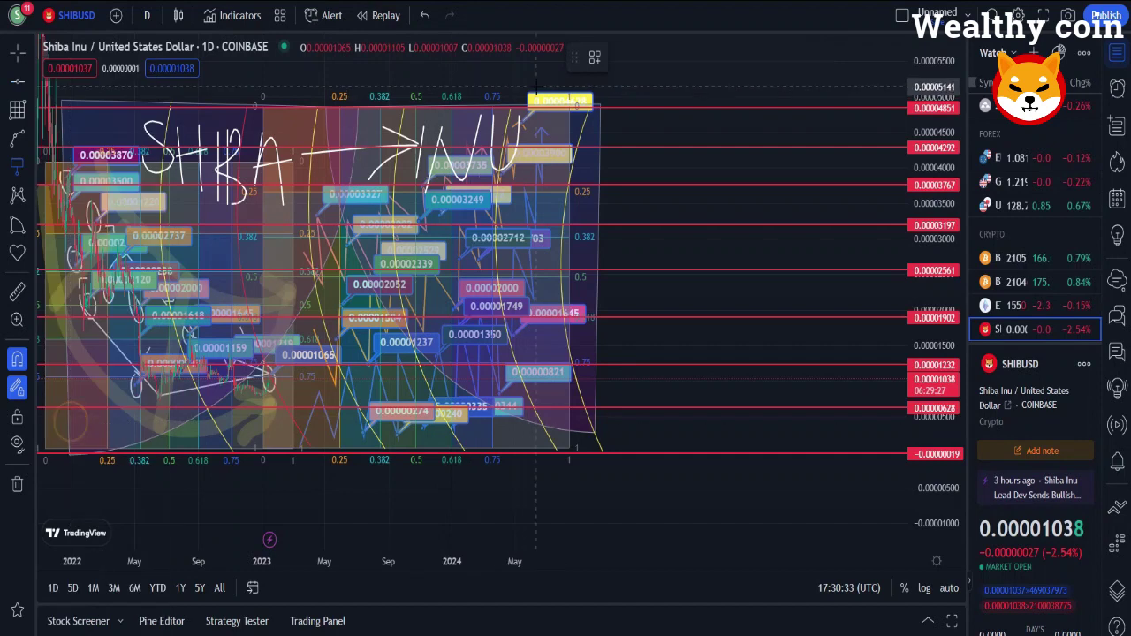
{"action": "left_click", "coordinate": [612, 105]}
{"action": "left_click", "coordinate": [668, 84]}
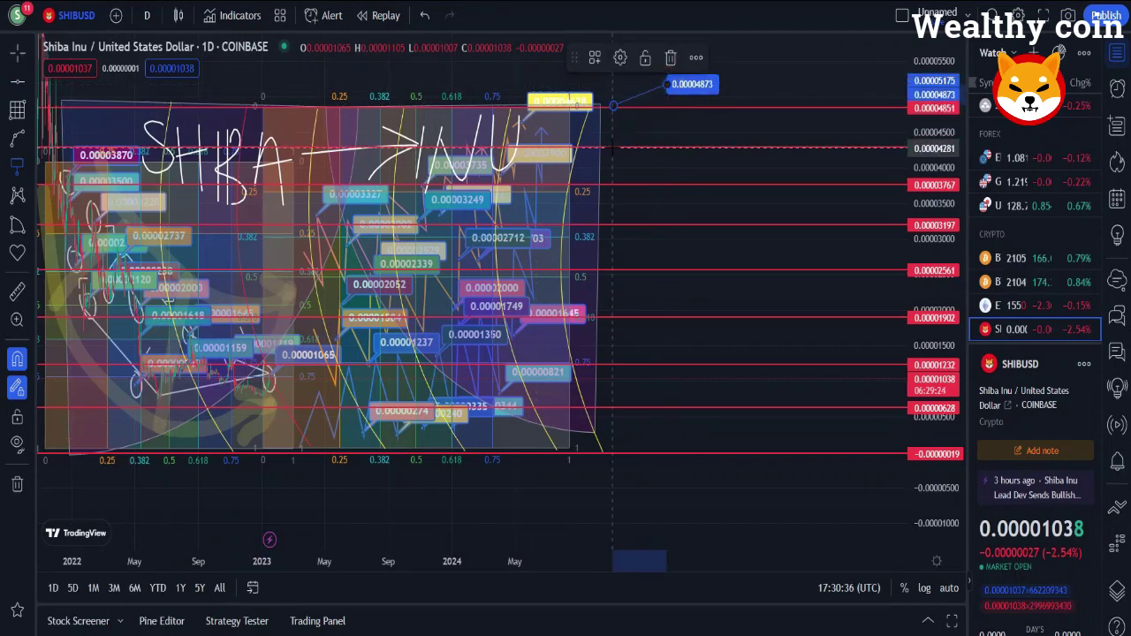
{"action": "left_click", "coordinate": [612, 145]}
{"action": "left_click", "coordinate": [664, 131]}
{"action": "left_click", "coordinate": [617, 56]}
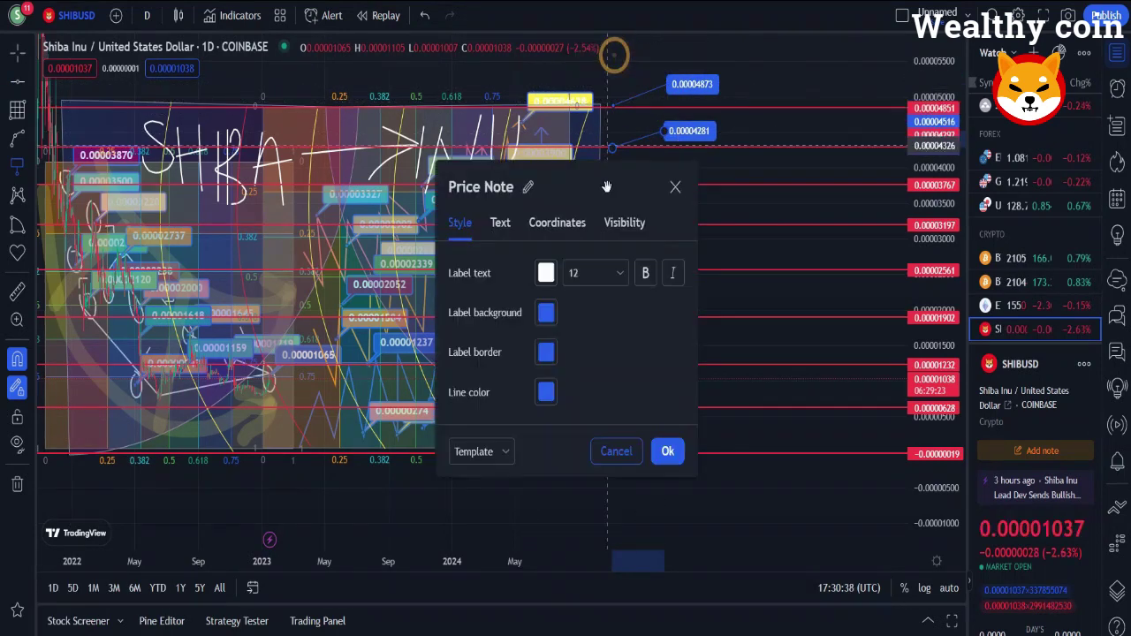
{"action": "left_click", "coordinate": [547, 314]}
{"action": "left_click", "coordinate": [562, 363]}
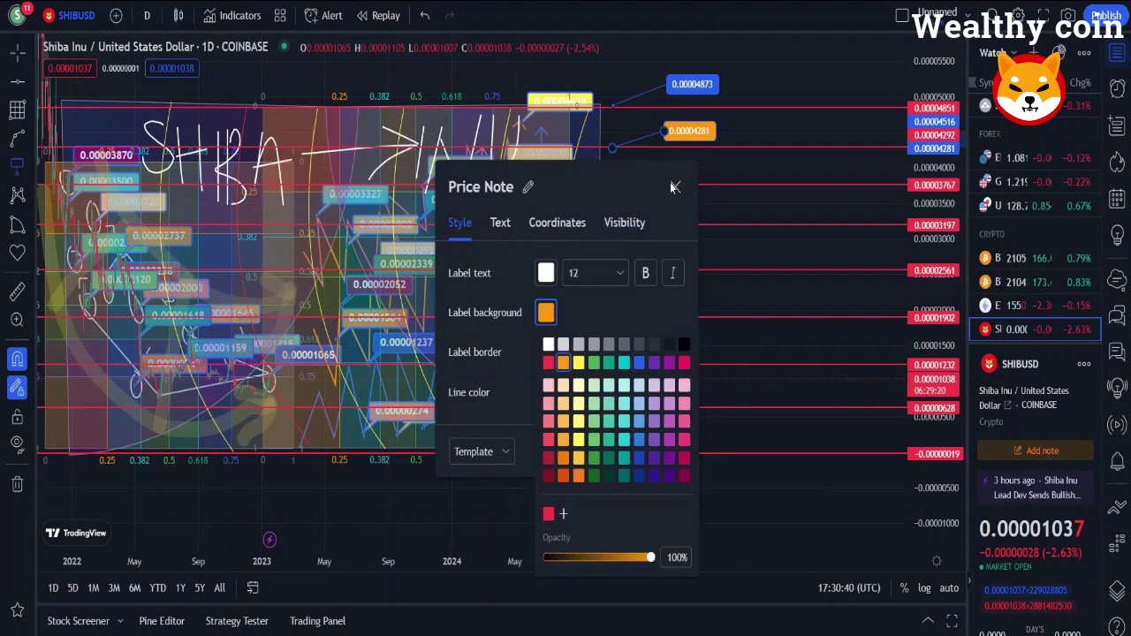
{"action": "left_click", "coordinate": [674, 186]}
- Add a pale mint green note near 0.00003745 and a yellow note at 0.00003242
{"action": "left_click", "coordinate": [615, 186]}
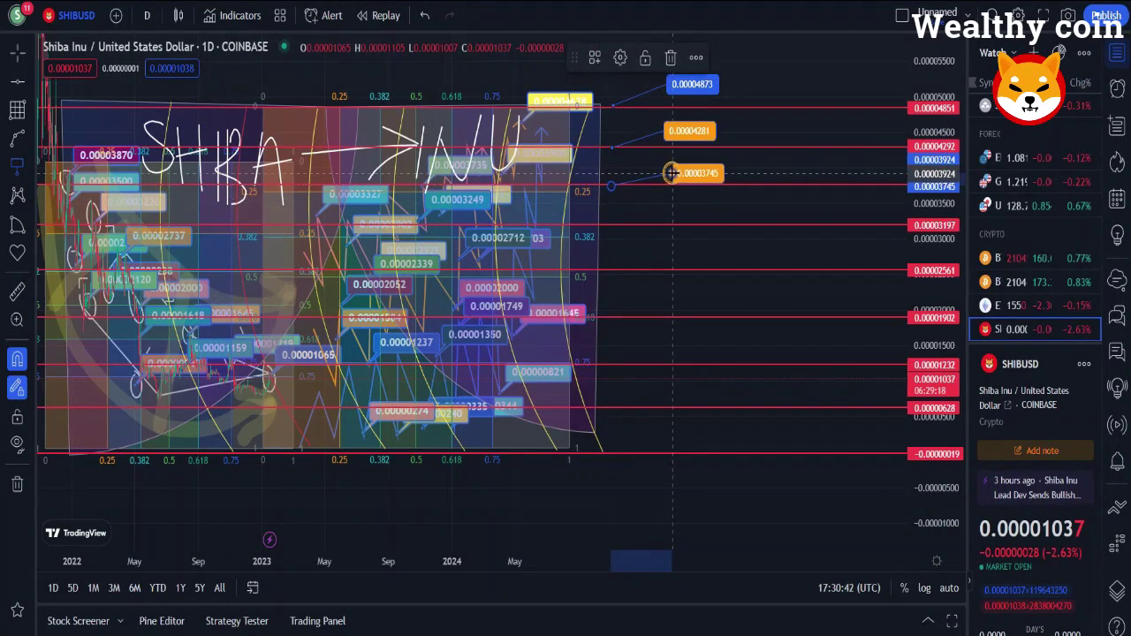
{"action": "left_click", "coordinate": [669, 173]}
{"action": "left_click", "coordinate": [620, 58]}
{"action": "left_click", "coordinate": [547, 311]}
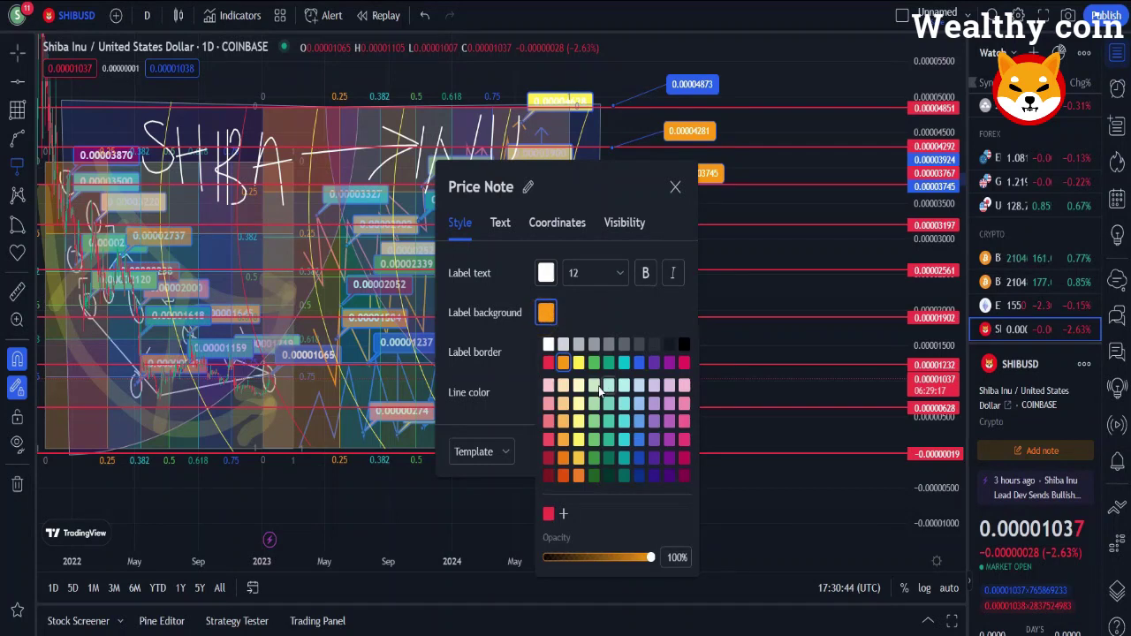
{"action": "left_click", "coordinate": [599, 389]}
{"action": "left_click", "coordinate": [674, 186]}
{"action": "left_click", "coordinate": [608, 222]}
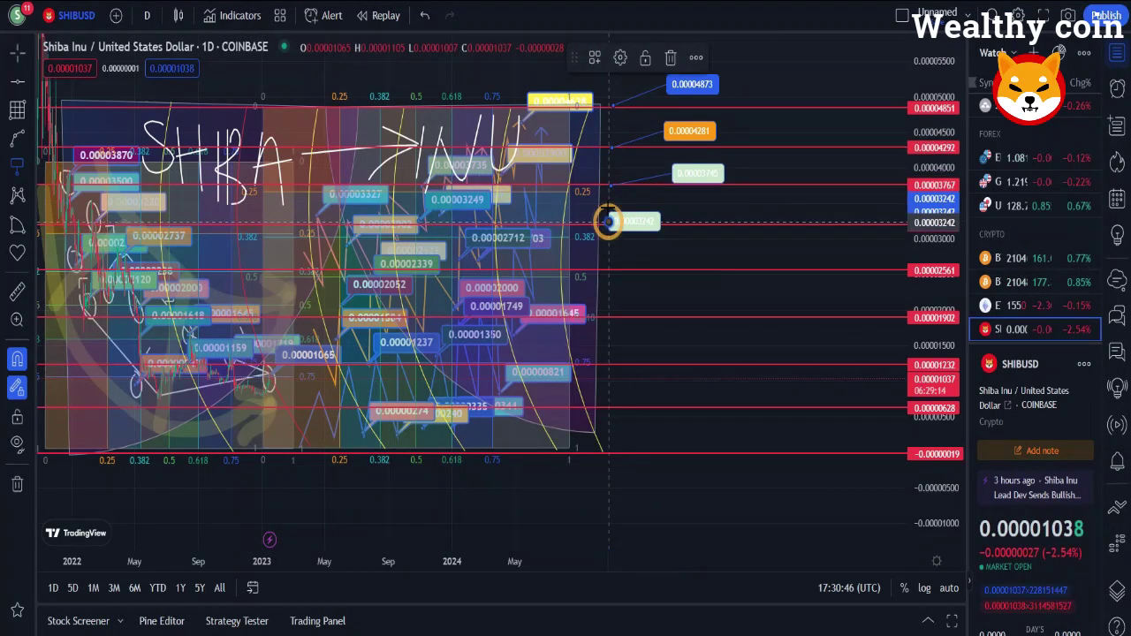
{"action": "left_click", "coordinate": [674, 215]}
{"action": "left_click", "coordinate": [620, 59]}
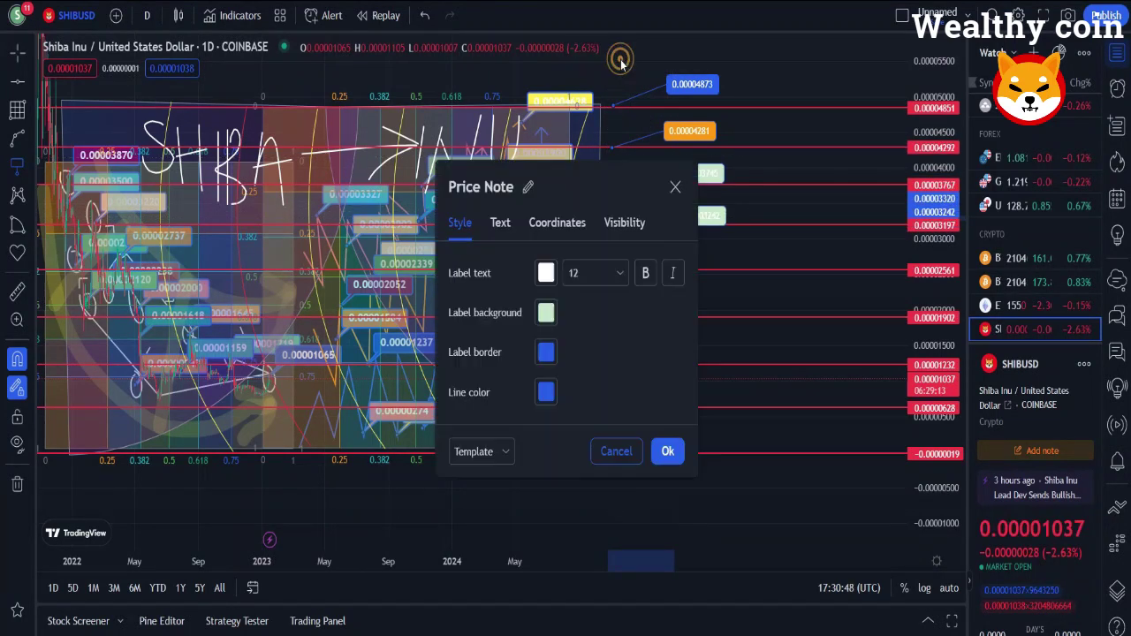
{"action": "left_click", "coordinate": [547, 312]}
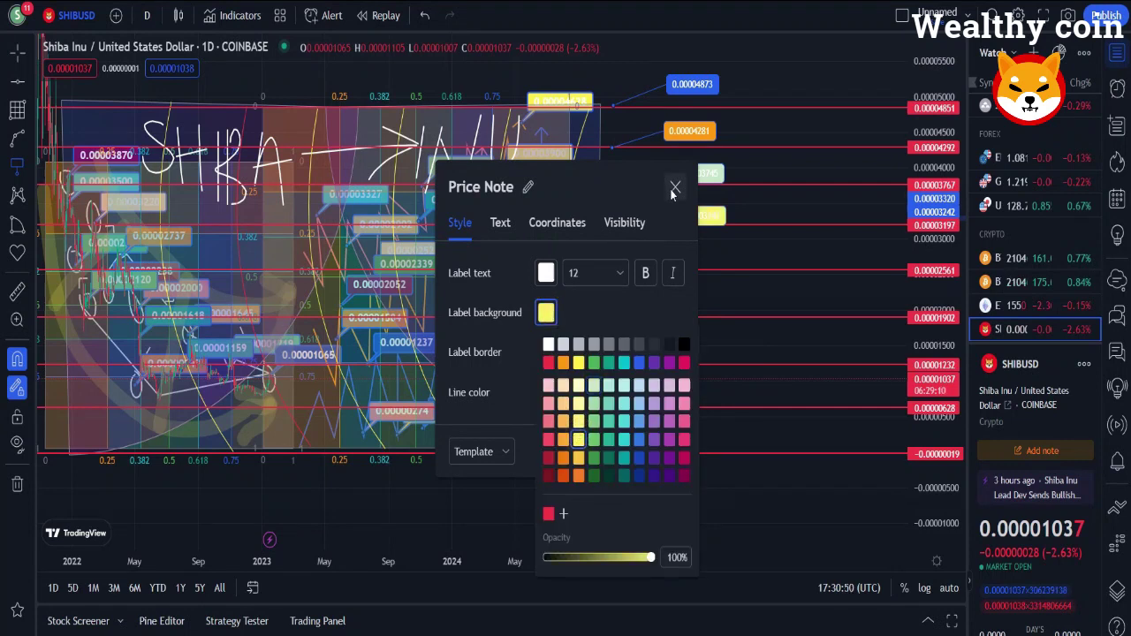
{"action": "left_click", "coordinate": [674, 188]}
- Add a blue-labelled fifth note and a purple-labelled note at 0.00001935
{"action": "left_click", "coordinate": [607, 270]}
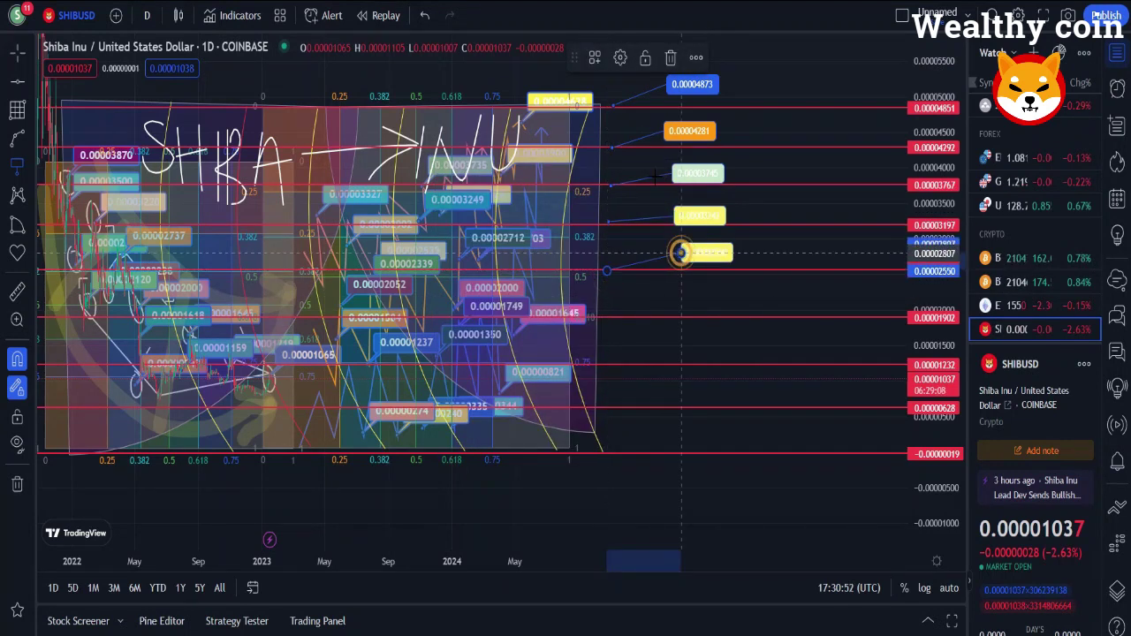
{"action": "left_click", "coordinate": [620, 58]}
{"action": "left_click", "coordinate": [546, 313]}
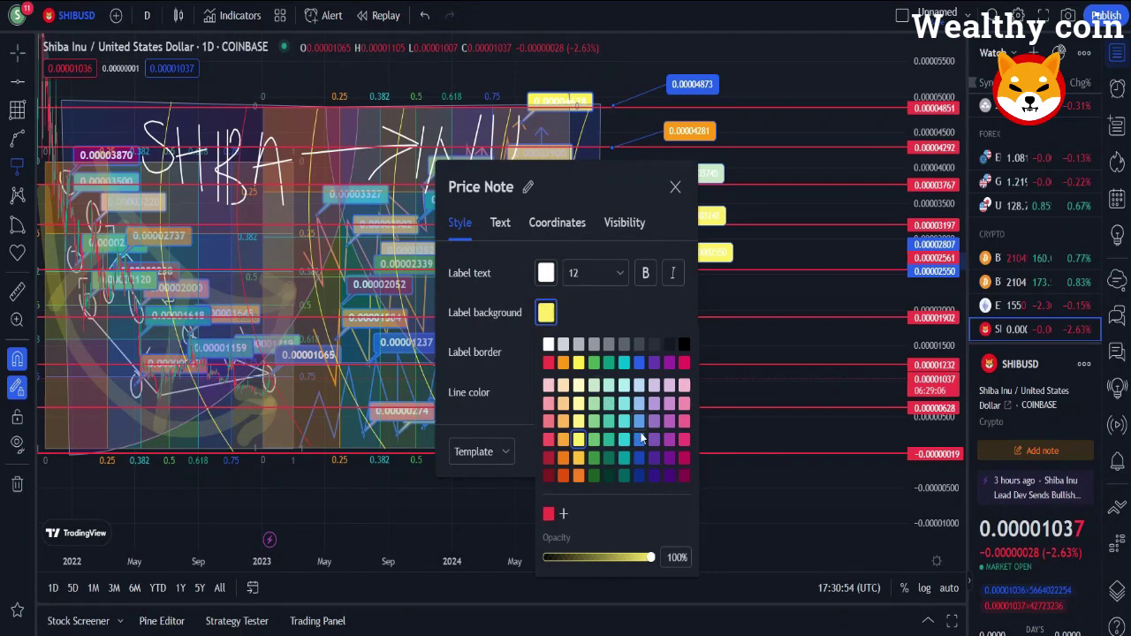
{"action": "left_click", "coordinate": [638, 431]}
{"action": "left_click", "coordinate": [672, 451]}
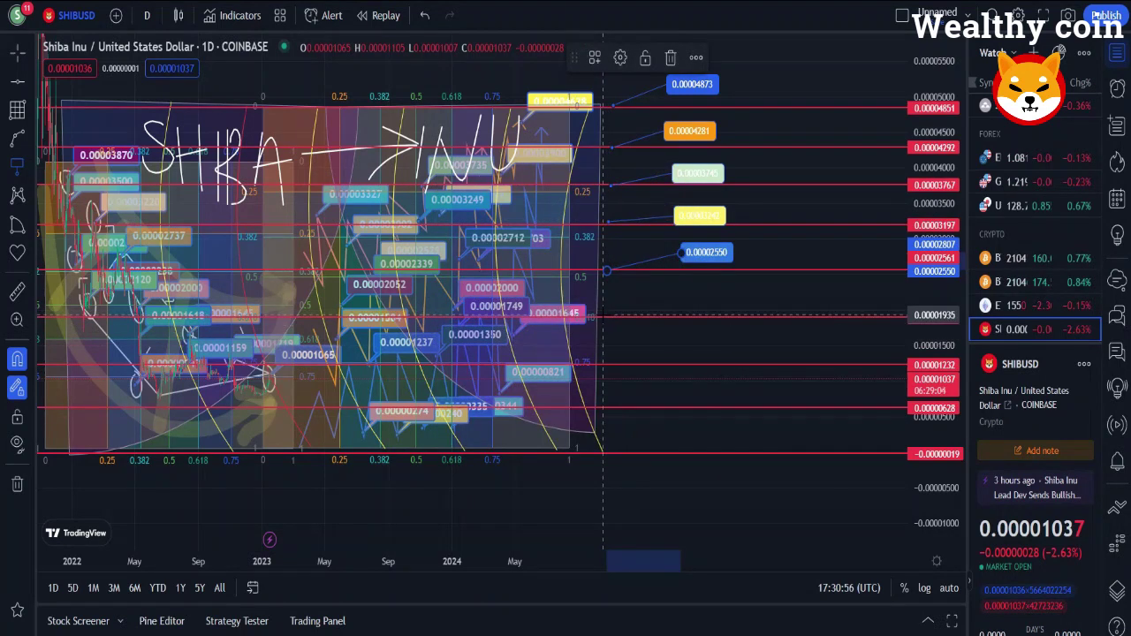
{"action": "left_click", "coordinate": [604, 315]}
{"action": "left_click", "coordinate": [689, 284]}
{"action": "left_click", "coordinate": [620, 58]}
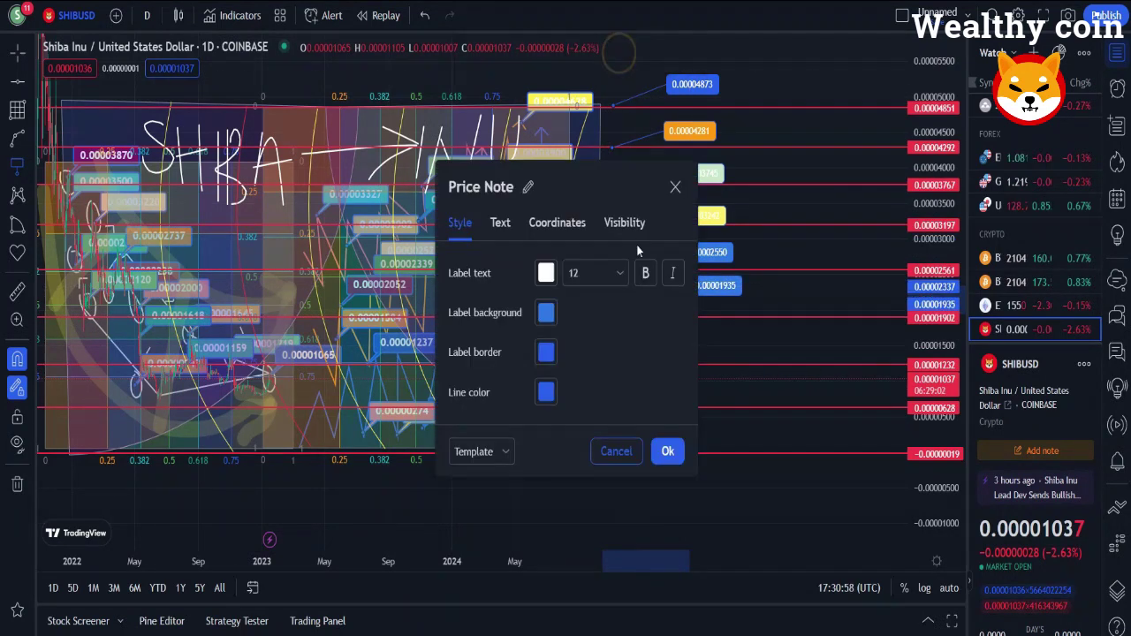
{"action": "left_click", "coordinate": [548, 313]}
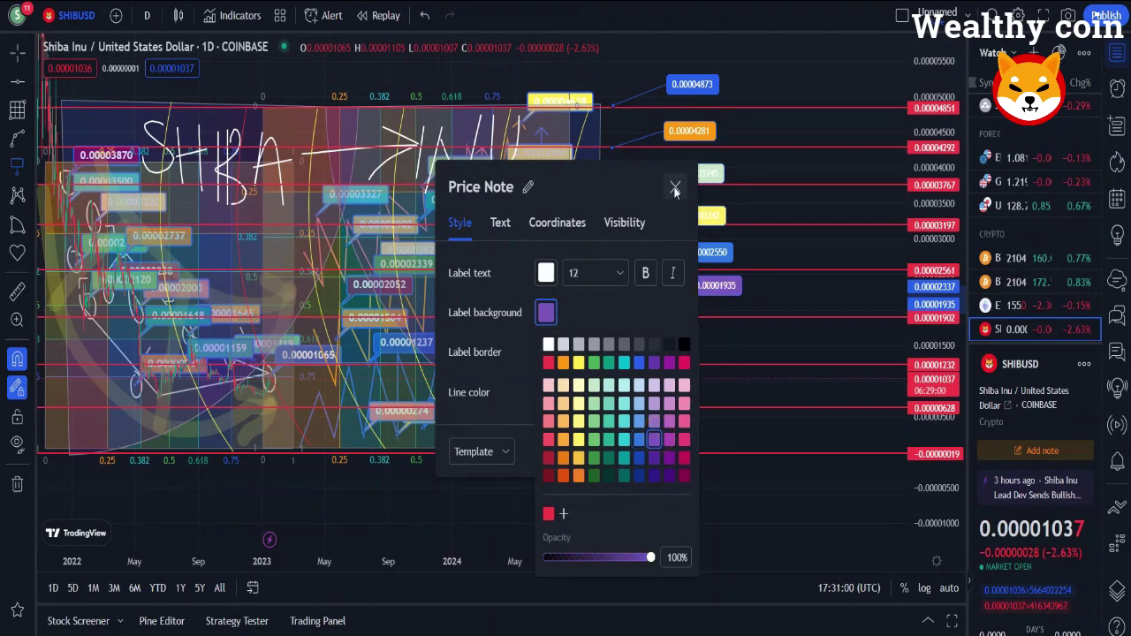
{"action": "left_click", "coordinate": [674, 188]}
- Add a magenta note at 0.00001254 and a dark purple note at 0.00000628
{"action": "left_click", "coordinate": [604, 363]}
{"action": "left_click", "coordinate": [689, 338]}
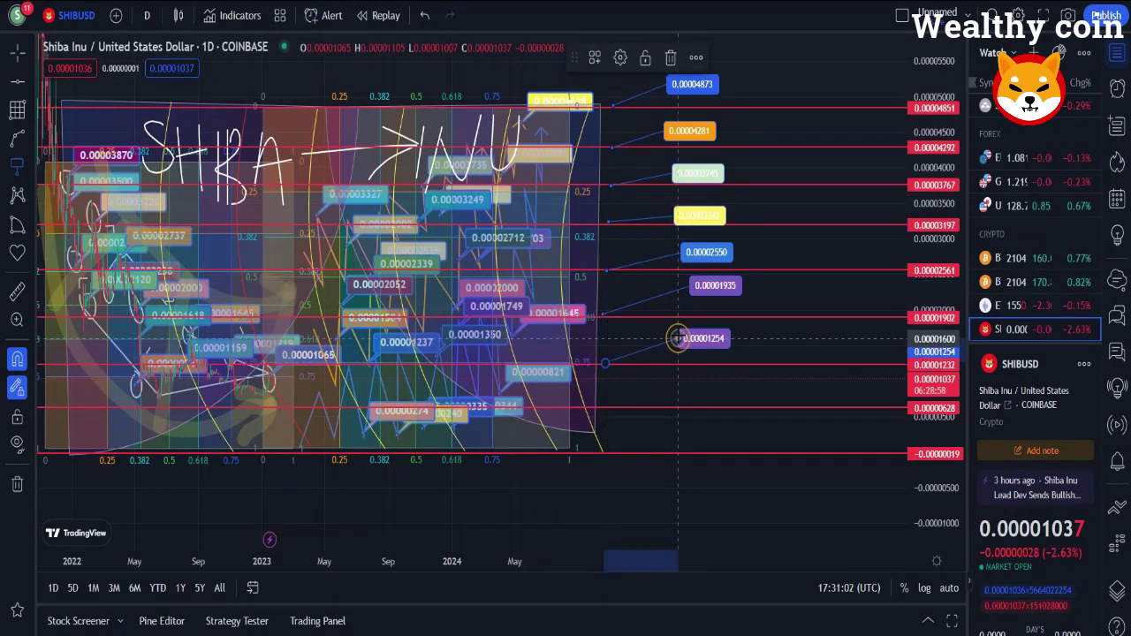
{"action": "left_click", "coordinate": [620, 59]}
{"action": "left_click", "coordinate": [547, 313]}
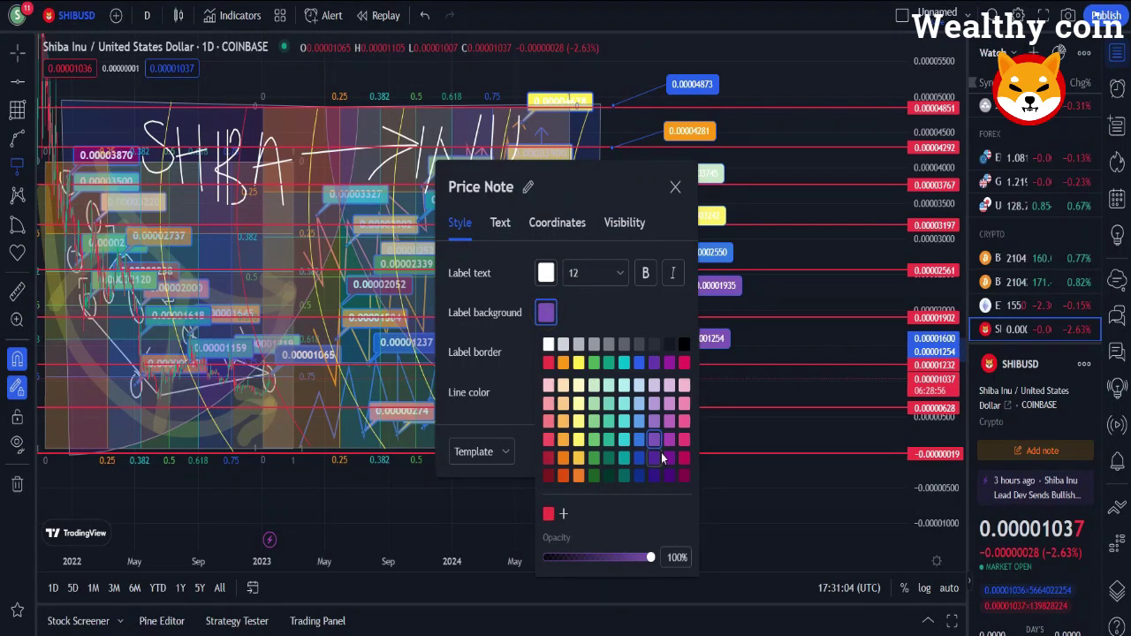
{"action": "left_click", "coordinate": [685, 440]}
{"action": "left_click", "coordinate": [675, 184]}
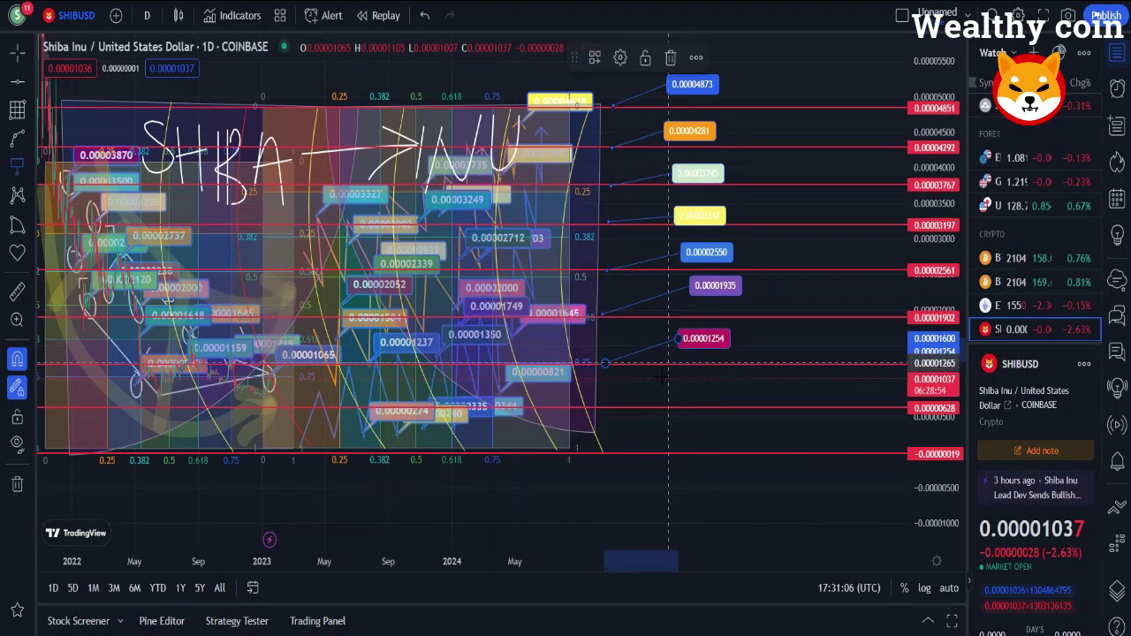
{"action": "left_click", "coordinate": [606, 407]}
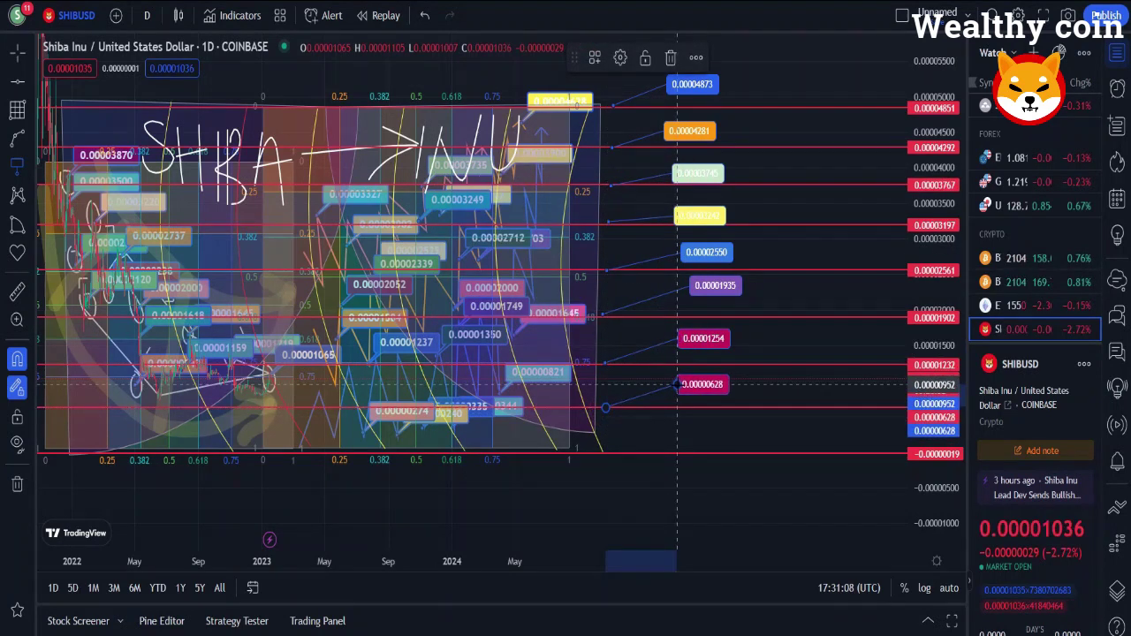
{"action": "left_click", "coordinate": [619, 59]}
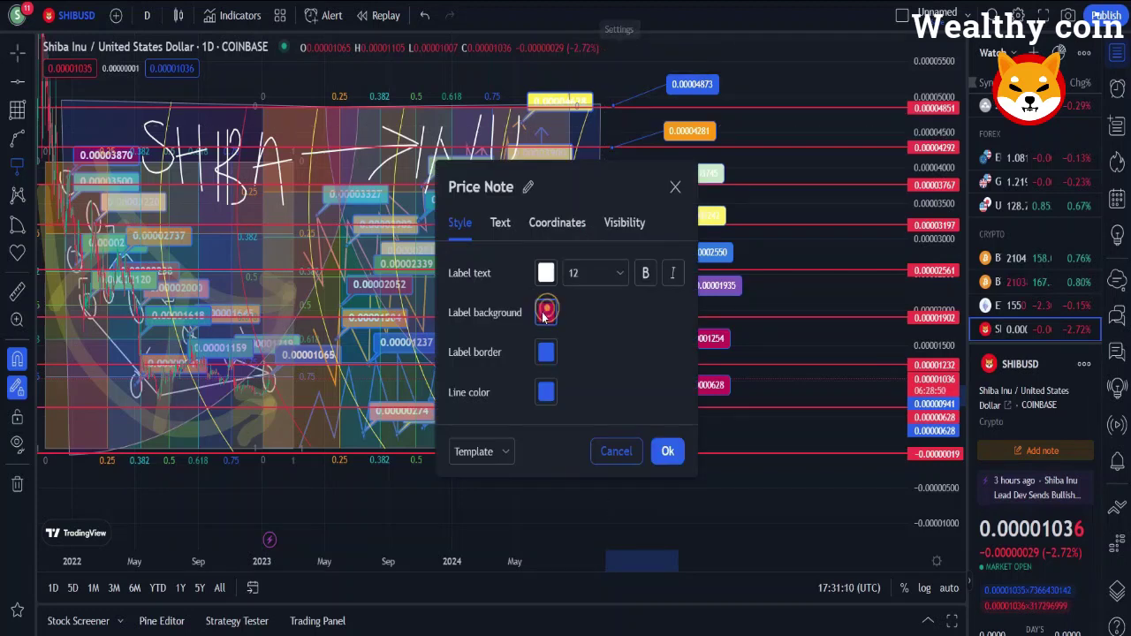
{"action": "left_click", "coordinate": [545, 313]}
{"action": "left_click", "coordinate": [671, 463]}
{"action": "left_click", "coordinate": [675, 187]}
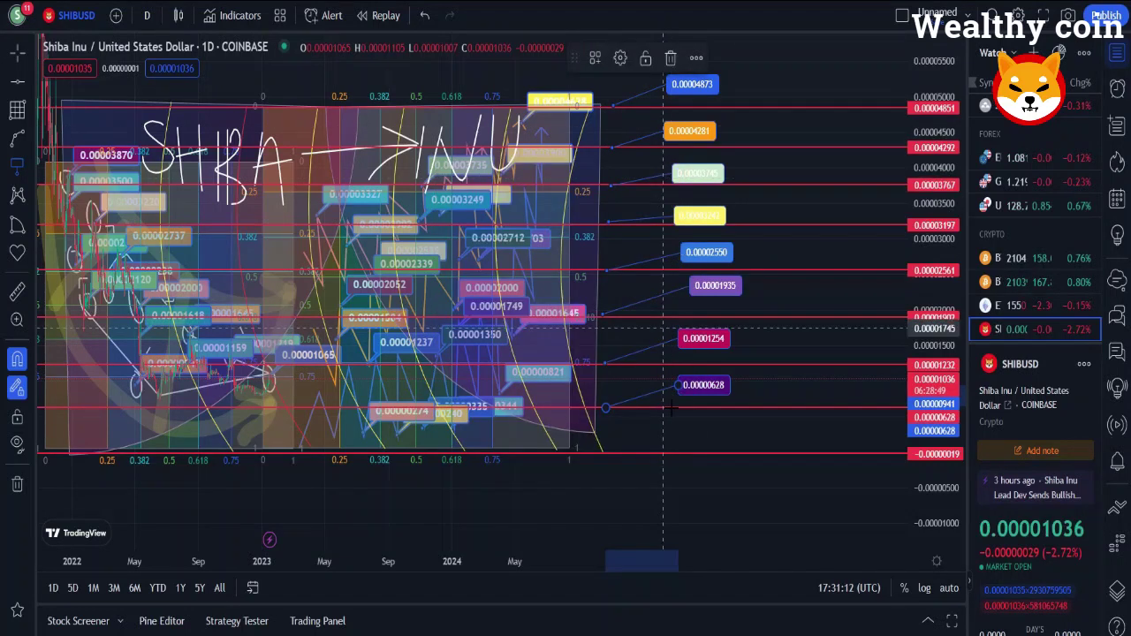
- Place a pink-labelled price note at -0.00000031
{"action": "left_click_drag", "start_coordinate": [605, 454], "coordinate": [689, 432]}
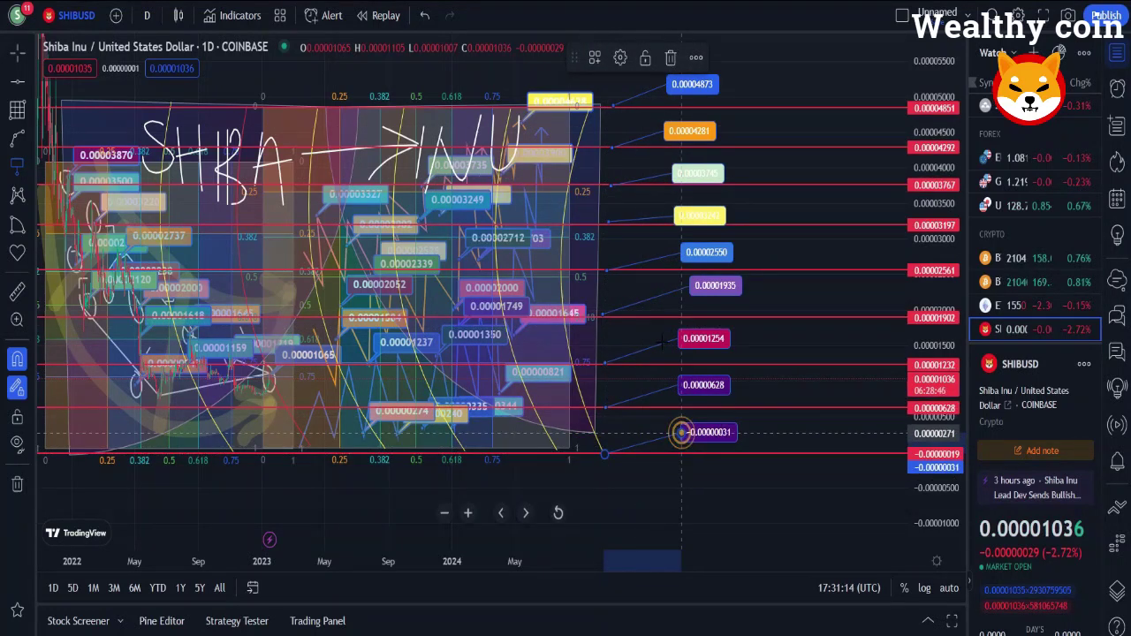
{"action": "left_click", "coordinate": [619, 57]}
{"action": "left_click", "coordinate": [547, 312]}
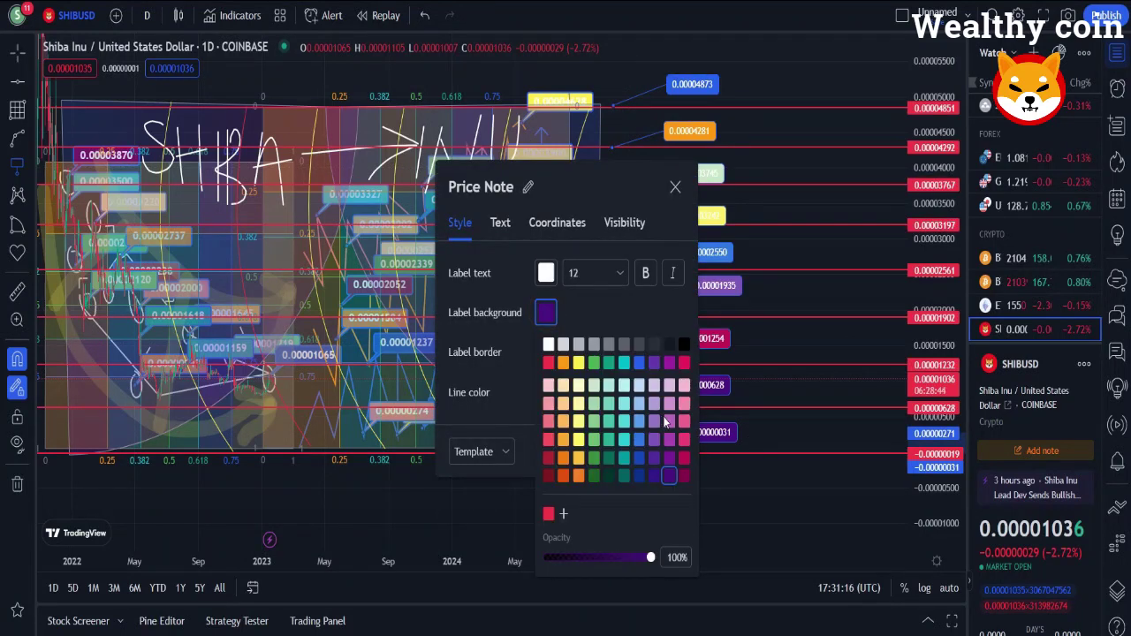
{"action": "left_click", "coordinate": [684, 363]}
{"action": "left_click", "coordinate": [675, 188]}
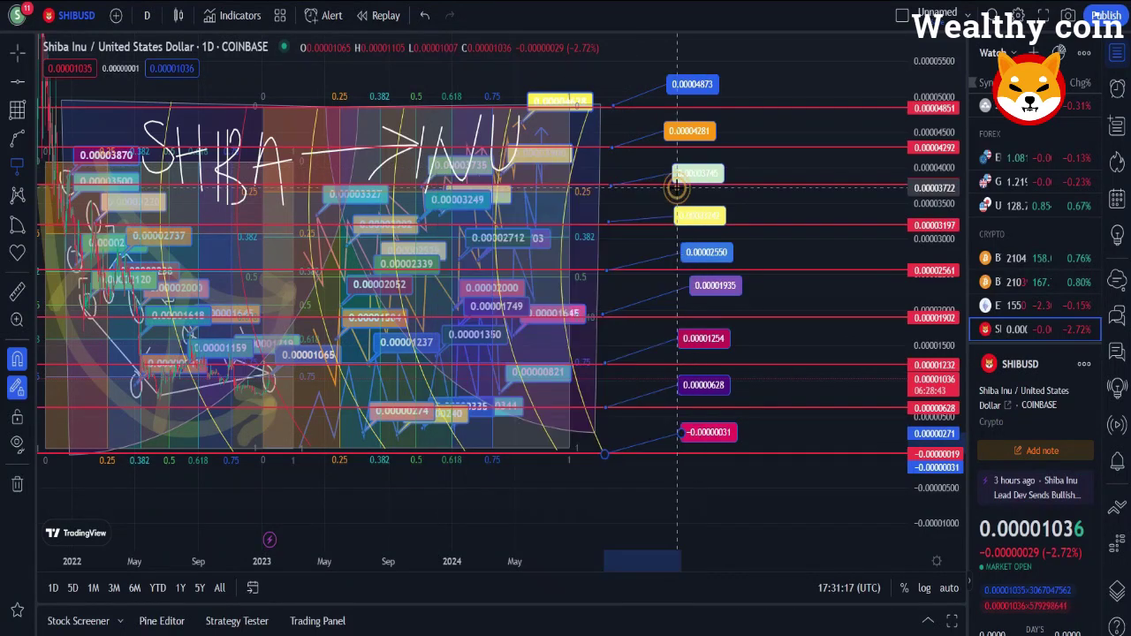
- Brush short white strokes beside the 0.00004873, 0.00003745 and 0.00002550 notes
{"action": "left_click", "coordinate": [19, 84]}
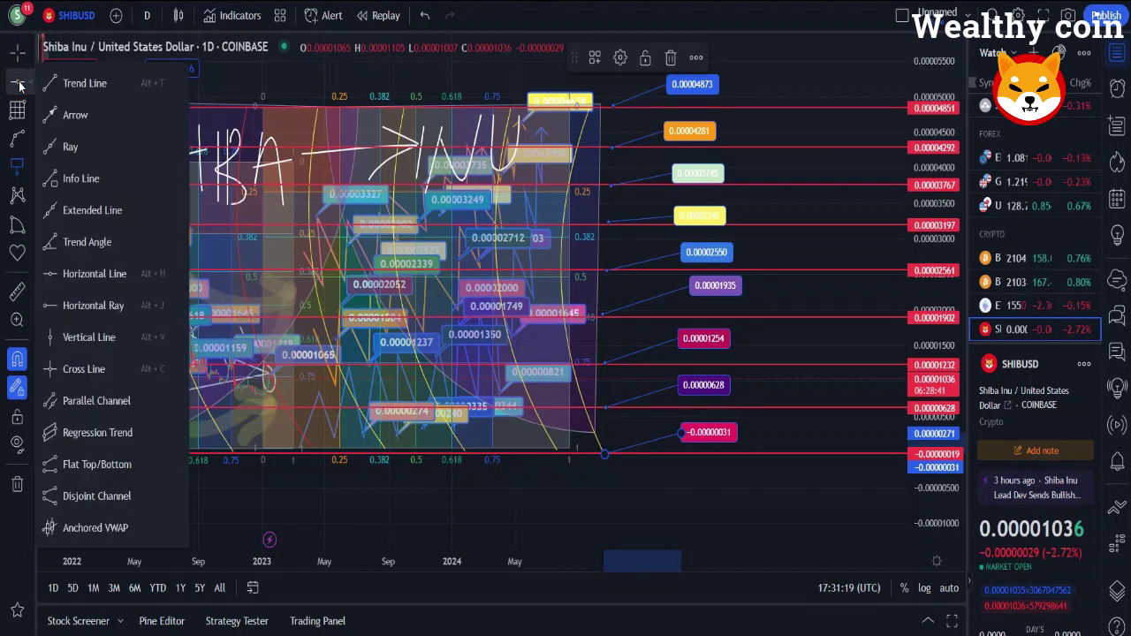
{"action": "left_click", "coordinate": [20, 142]}
{"action": "left_click", "coordinate": [18, 163]}
{"action": "left_click", "coordinate": [17, 163]}
{"action": "left_click", "coordinate": [18, 139]}
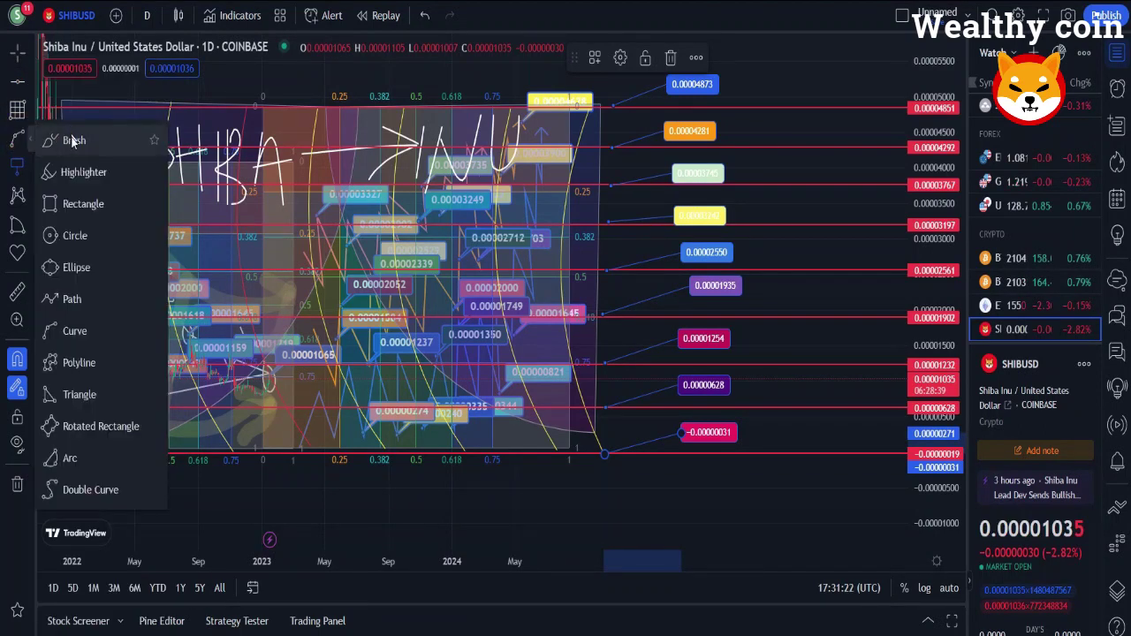
{"action": "left_click", "coordinate": [73, 141]}
{"action": "left_click_drag", "start_coordinate": [725, 88], "coordinate": [763, 85]}
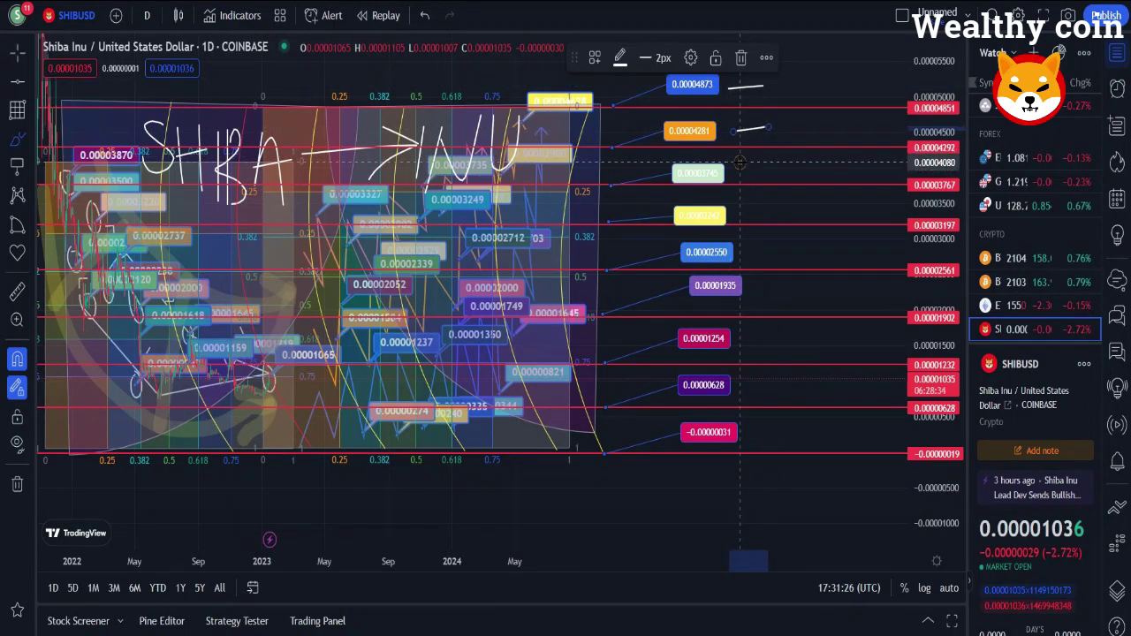
{"action": "left_click_drag", "start_coordinate": [740, 163], "coordinate": [776, 166]}
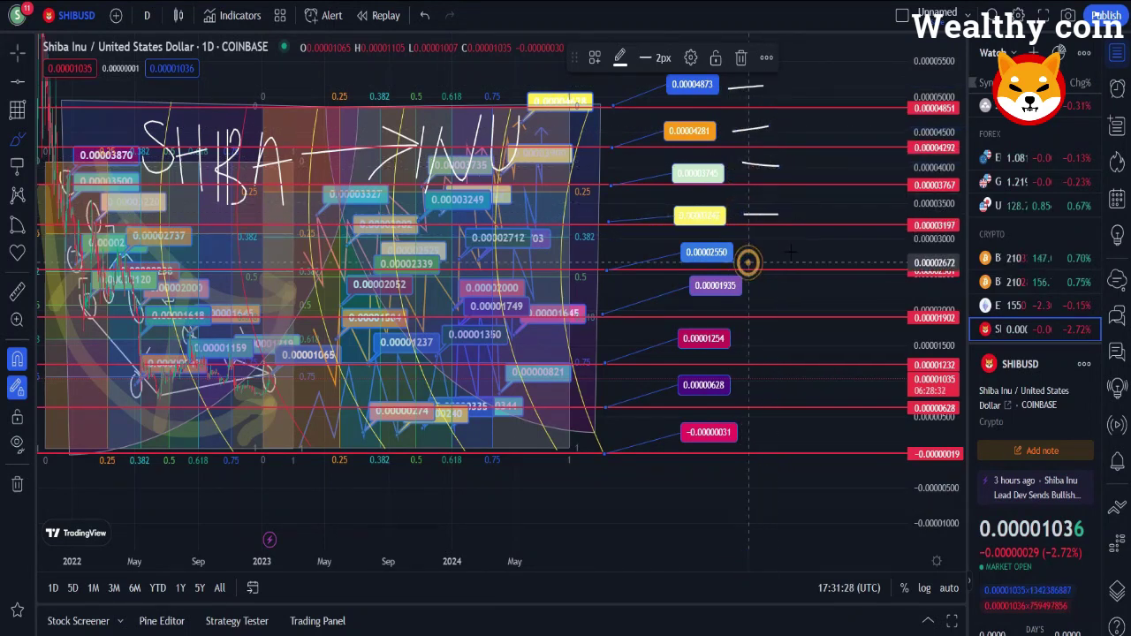
{"action": "left_click_drag", "start_coordinate": [751, 262], "coordinate": [793, 252]}
- Add strokes beside the 0.00001935, 0.00001254, 0.00000628 and -0.00000031 notes
{"action": "left_click_drag", "start_coordinate": [762, 295], "coordinate": [786, 290]}
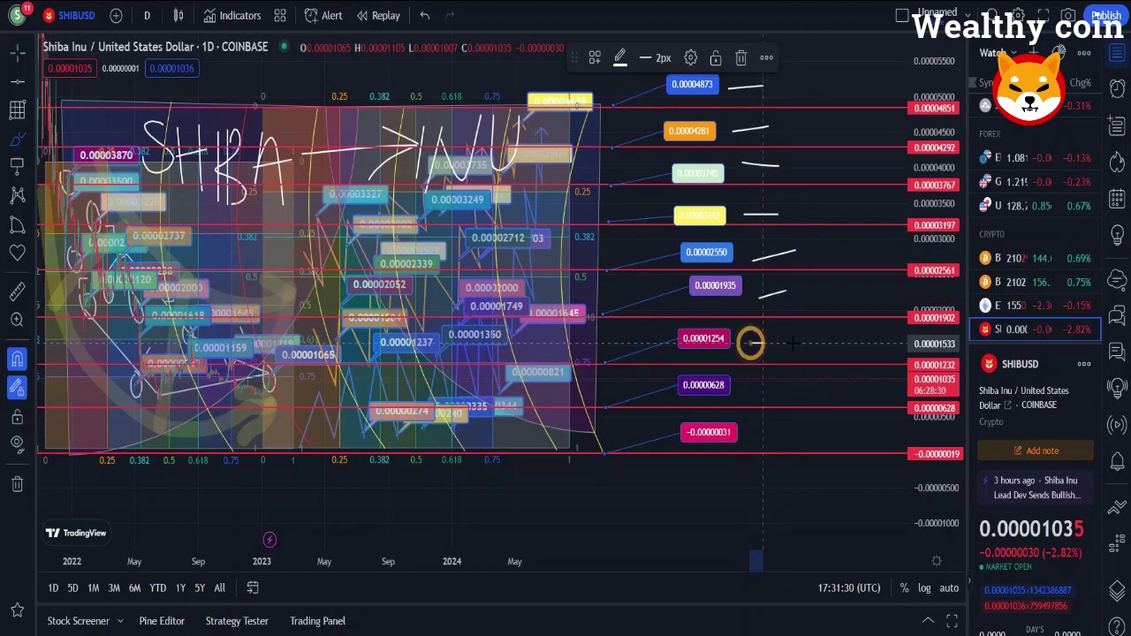
{"action": "left_click_drag", "start_coordinate": [751, 343], "coordinate": [792, 342]}
{"action": "left_click_drag", "start_coordinate": [754, 382], "coordinate": [795, 388]}
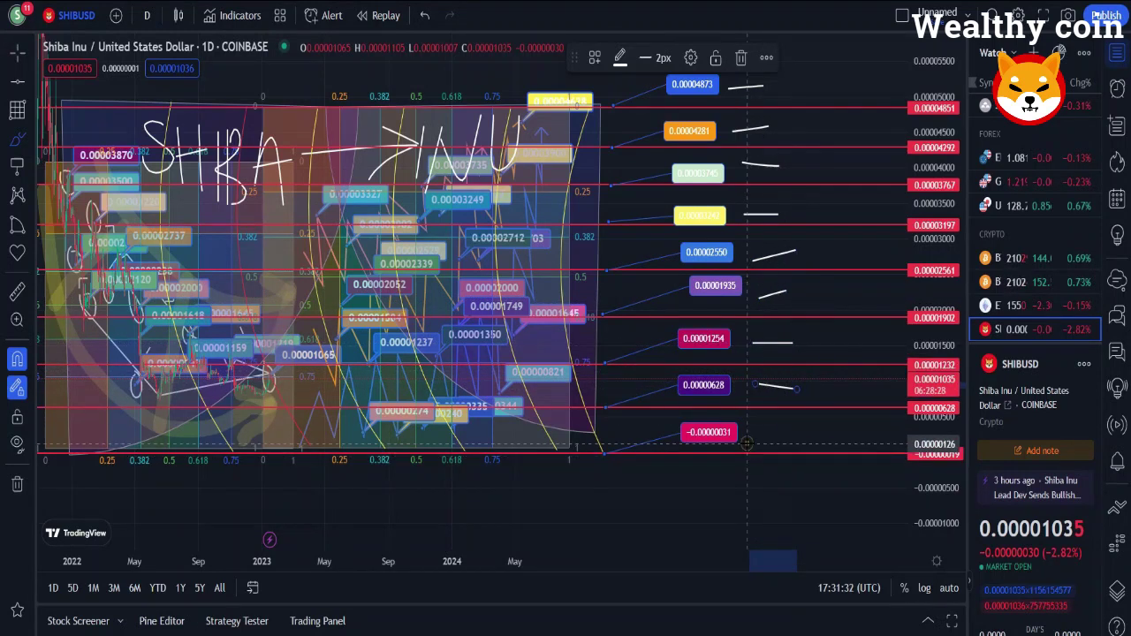
{"action": "left_click_drag", "start_coordinate": [752, 443], "coordinate": [808, 441]}
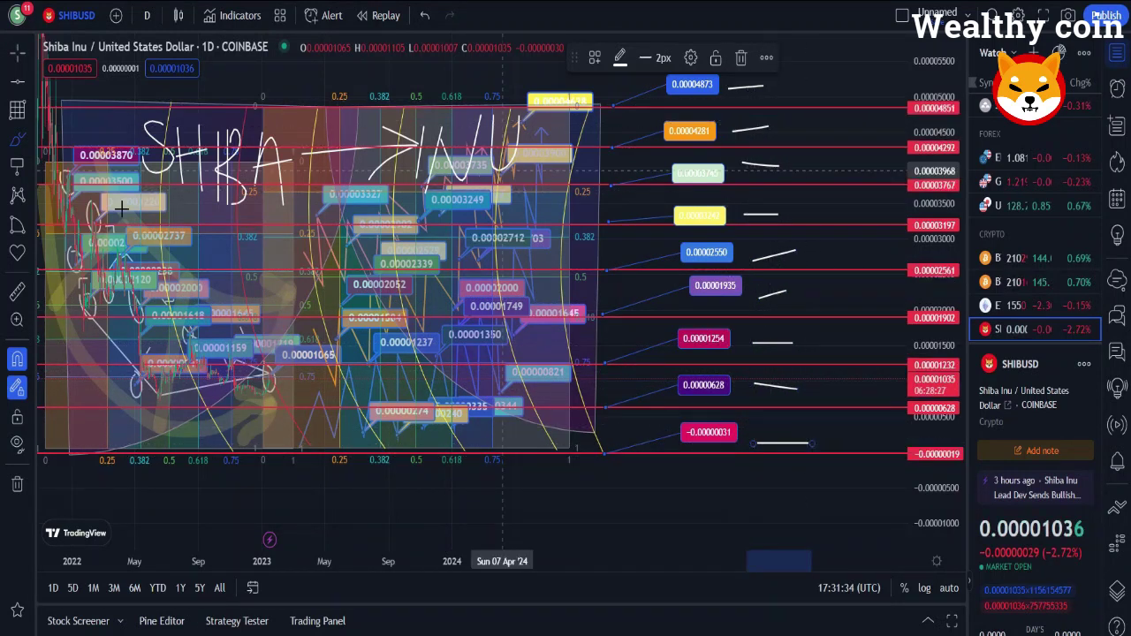
- Place price labels at 0.00005175 and 0.00004549, making the second teal
{"action": "left_click", "coordinate": [16, 168]}
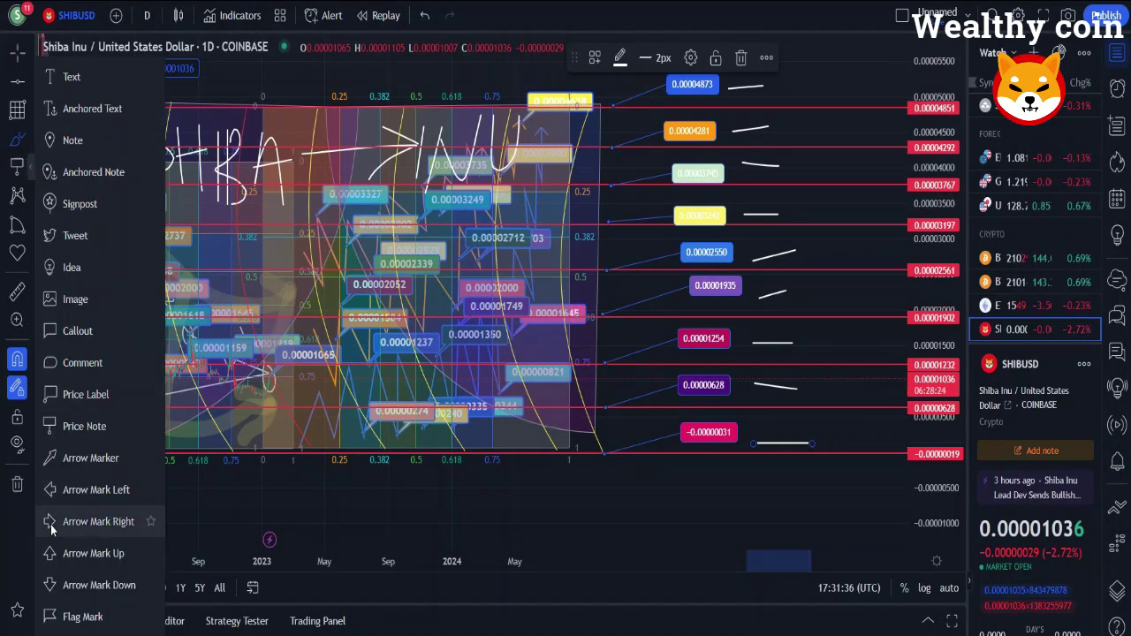
{"action": "left_click", "coordinate": [82, 402]}
{"action": "left_click", "coordinate": [777, 84]}
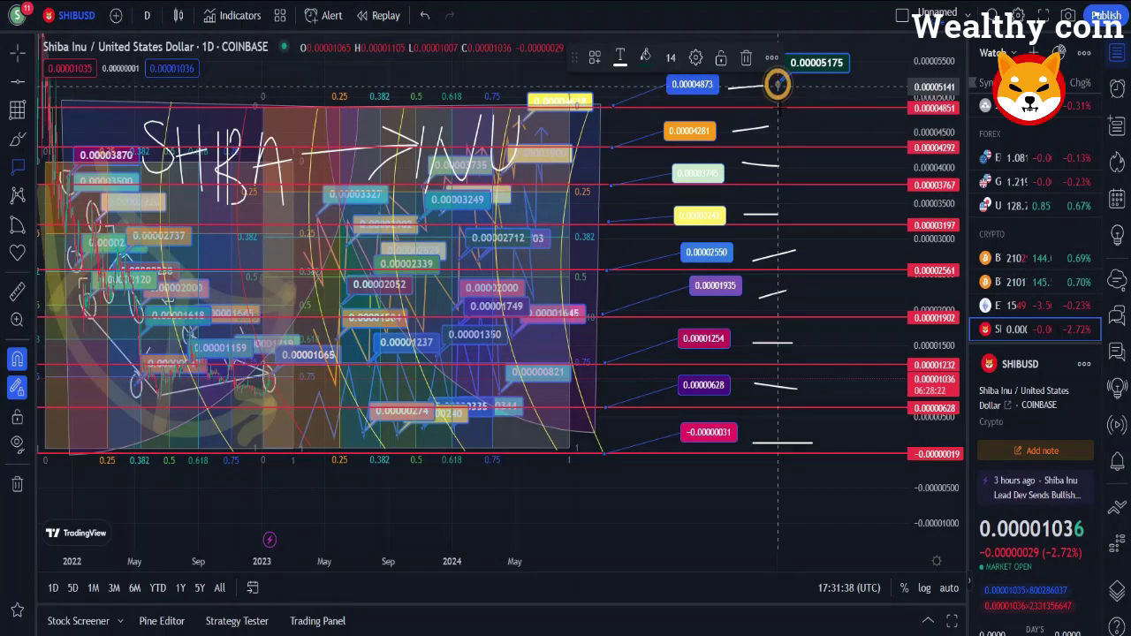
{"action": "left_click", "coordinate": [779, 129]}
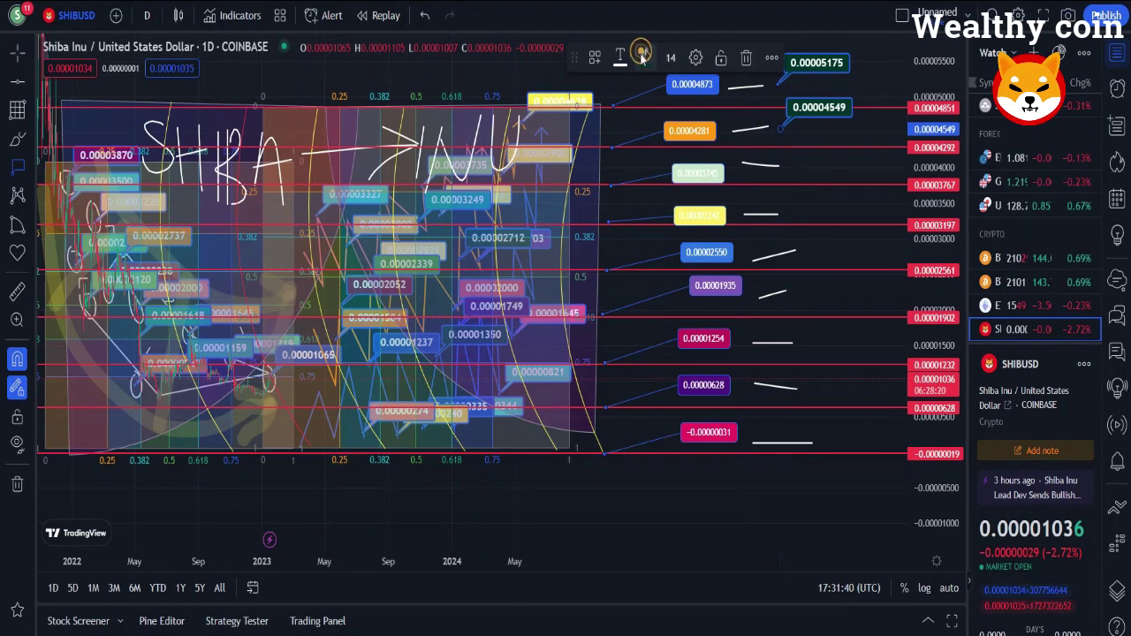
{"action": "left_click", "coordinate": [642, 55]}
{"action": "left_click", "coordinate": [723, 205]}
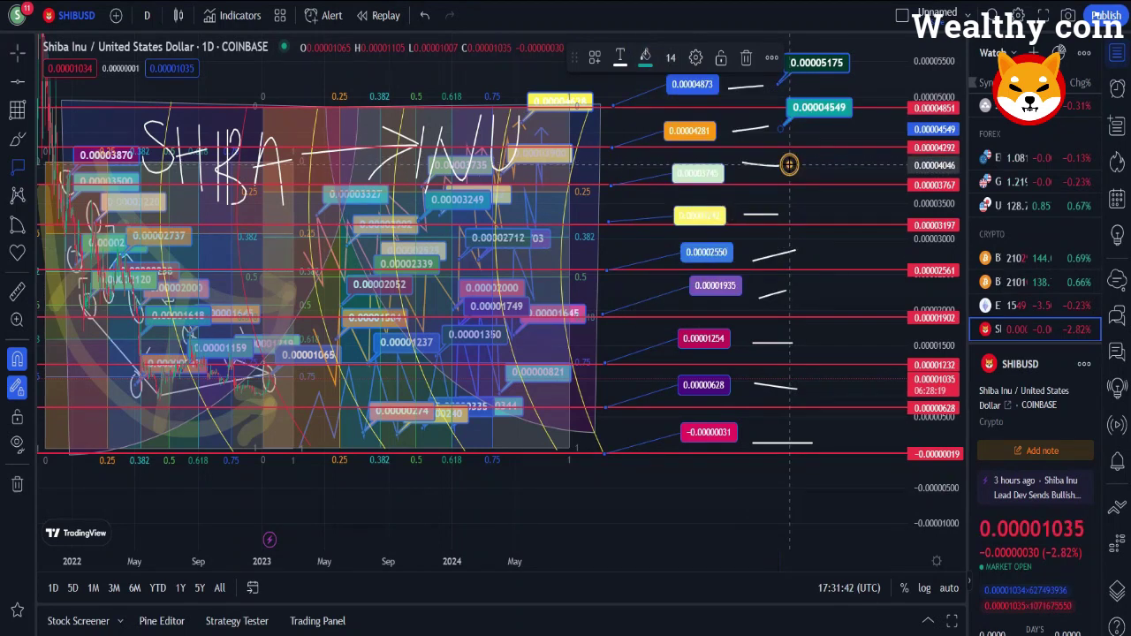
- Add purple-toned labels at 0.00004046, 0.00003376 and 0.00002818
{"action": "left_click", "coordinate": [789, 164]}
{"action": "left_click", "coordinate": [646, 55]}
{"action": "left_click", "coordinate": [742, 206]}
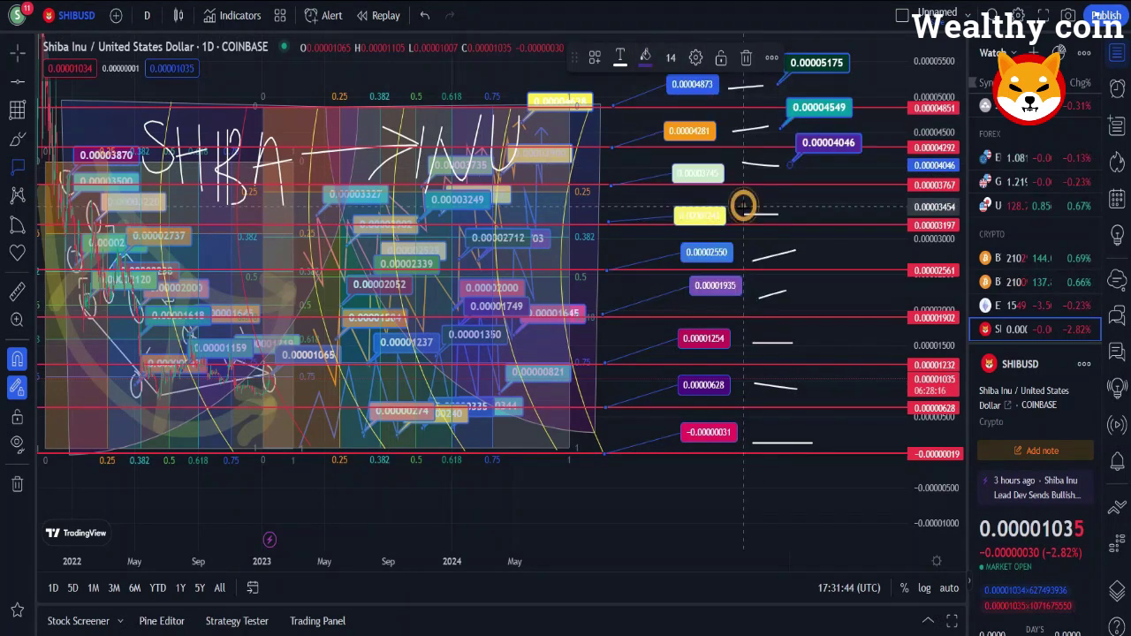
{"action": "left_click", "coordinate": [787, 212]}
{"action": "left_click", "coordinate": [646, 55]}
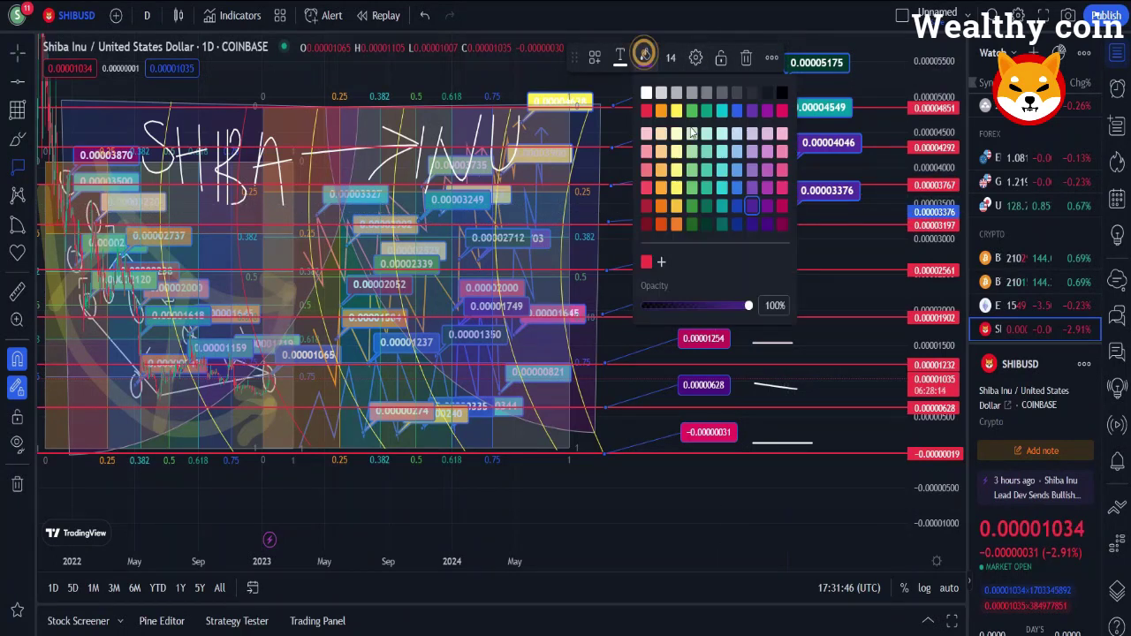
{"action": "left_click", "coordinate": [752, 178]}
{"action": "left_click", "coordinate": [798, 252]}
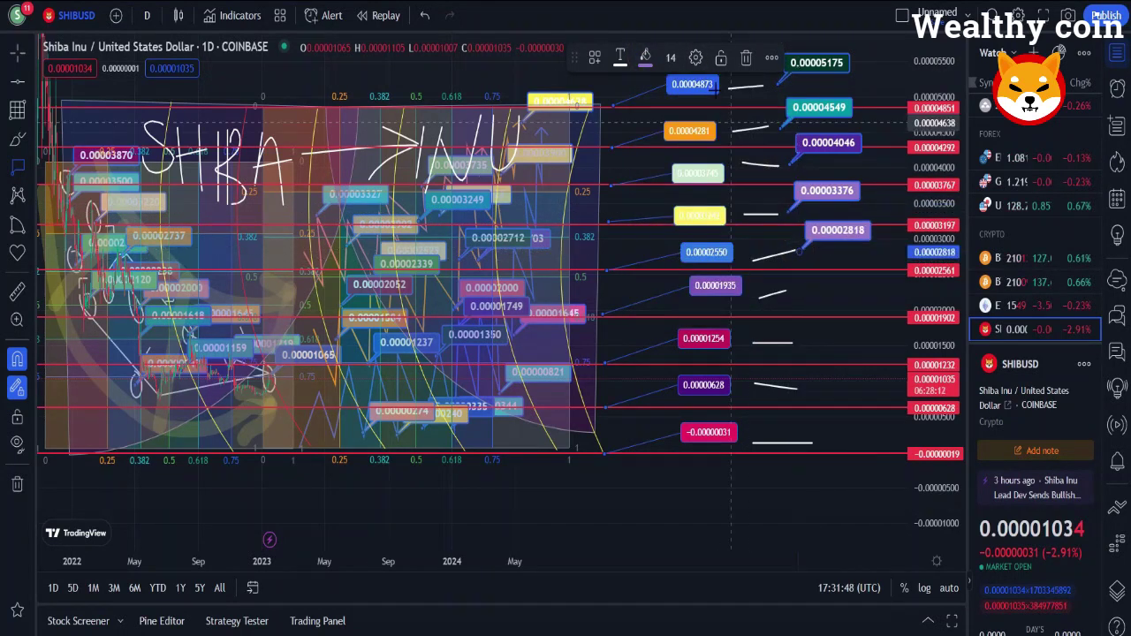
{"action": "left_click", "coordinate": [646, 57]}
{"action": "left_click", "coordinate": [765, 182]}
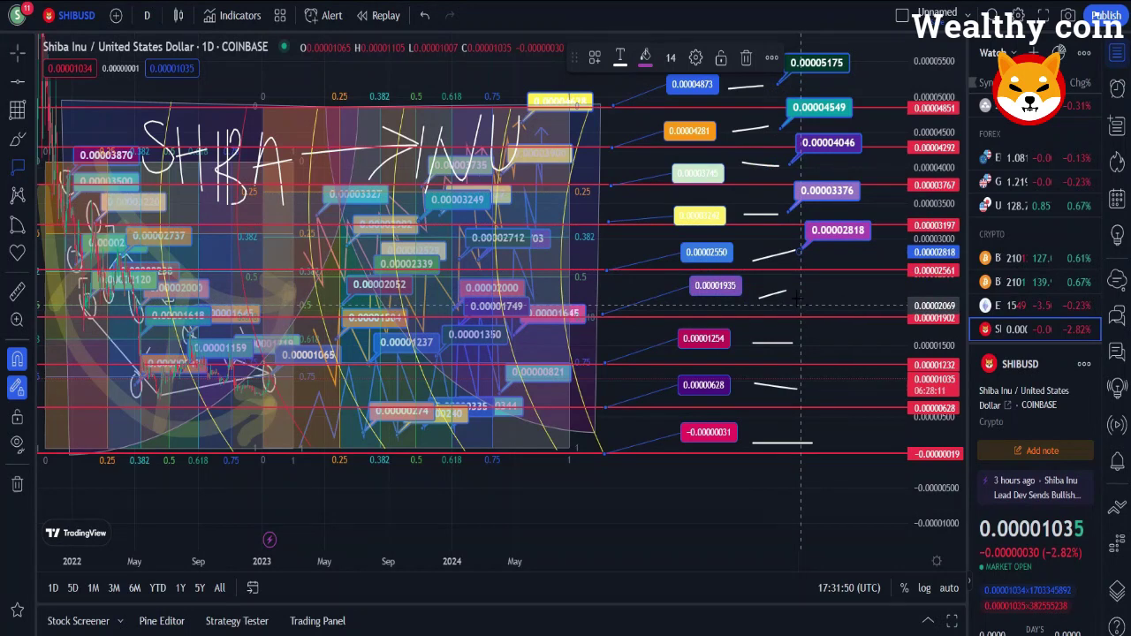
- Add coloured labels at 0.00002248, 0.00001555 (lavender) and 0.00000885 (blue)
{"action": "left_click", "coordinate": [795, 292]}
{"action": "left_click", "coordinate": [645, 58]}
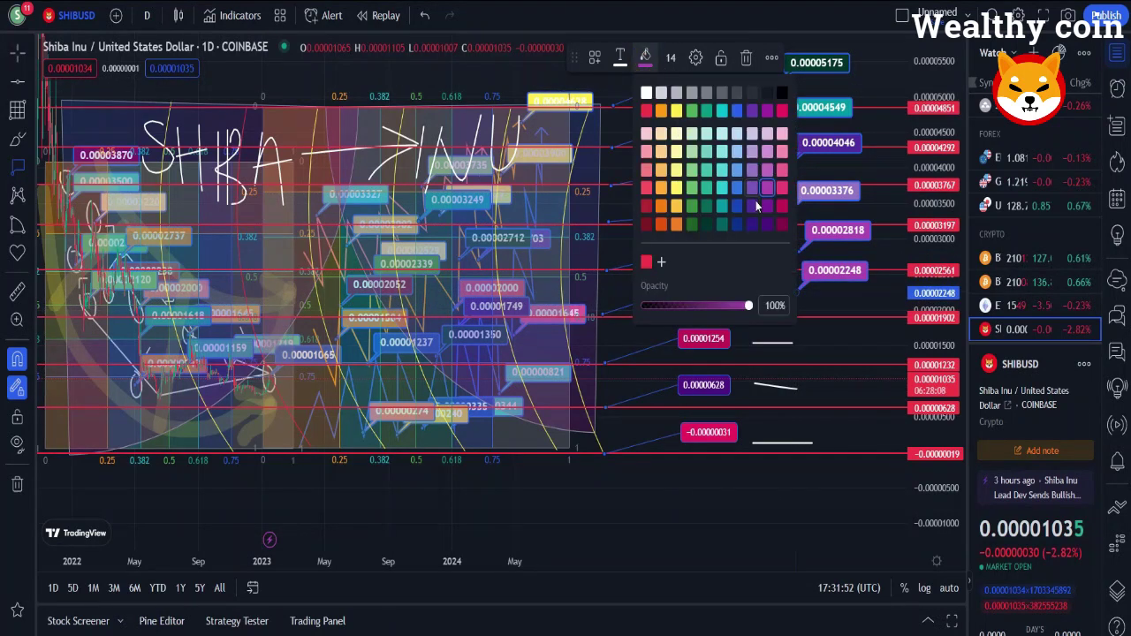
{"action": "left_click", "coordinate": [780, 225]}
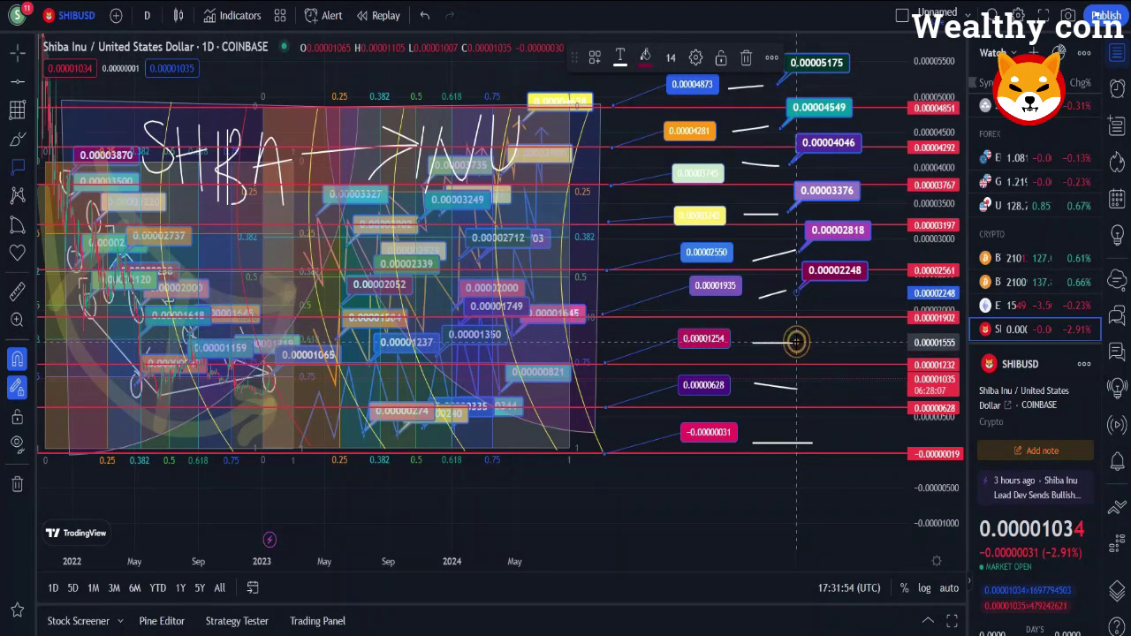
{"action": "left_click", "coordinate": [795, 341]}
{"action": "left_click", "coordinate": [647, 58]}
{"action": "left_click", "coordinate": [765, 151]}
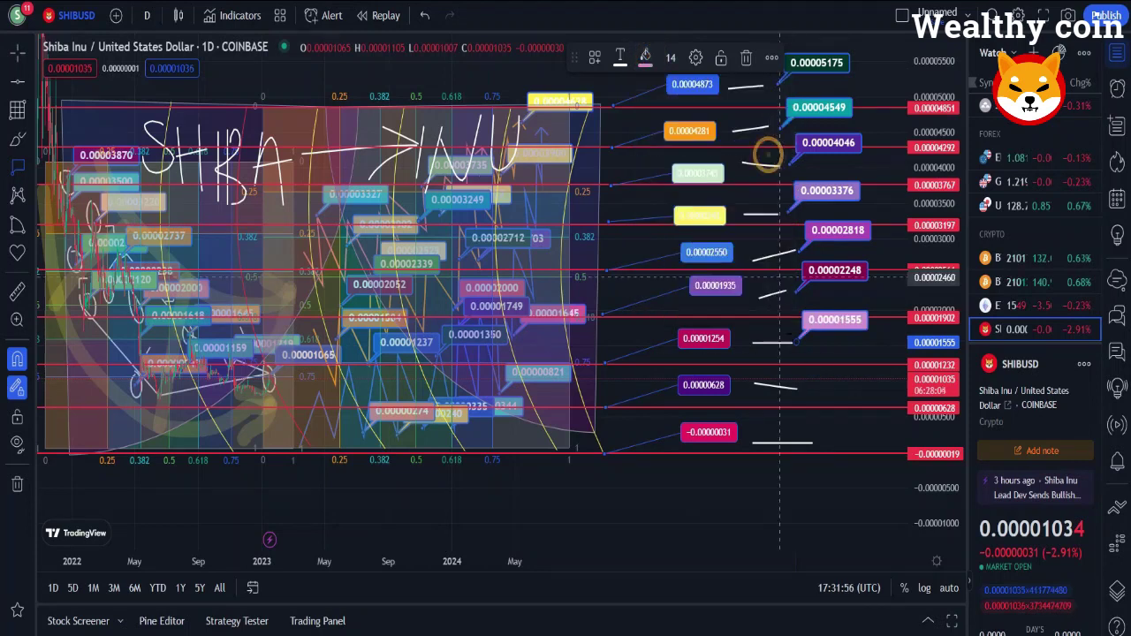
{"action": "left_click", "coordinate": [802, 388]}
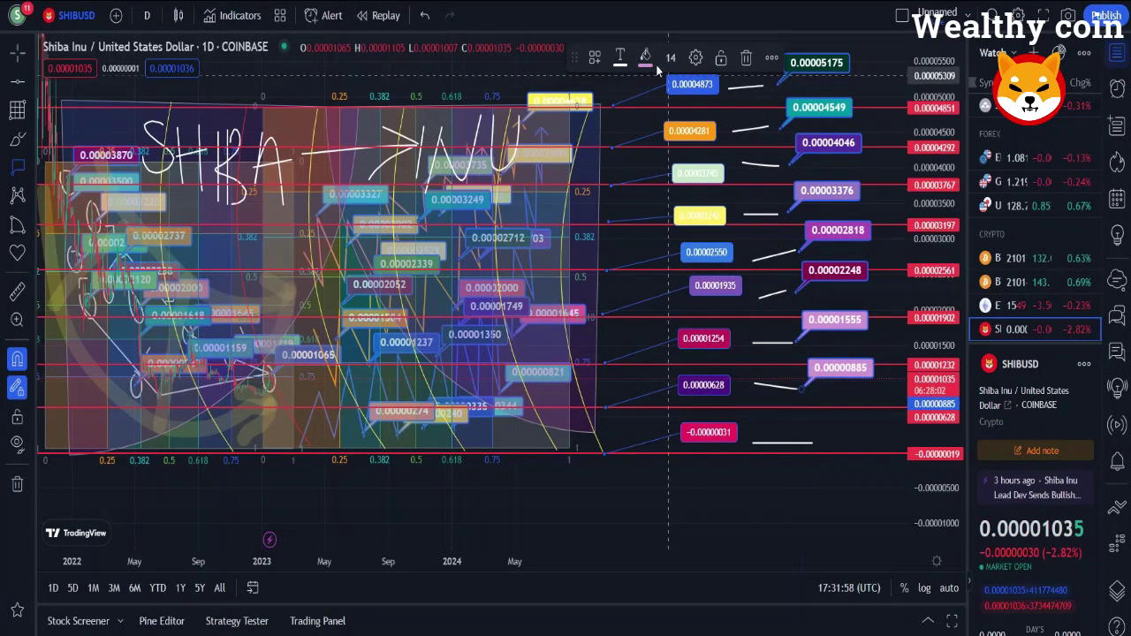
{"action": "left_click", "coordinate": [646, 57]}
{"action": "left_click", "coordinate": [735, 187]}
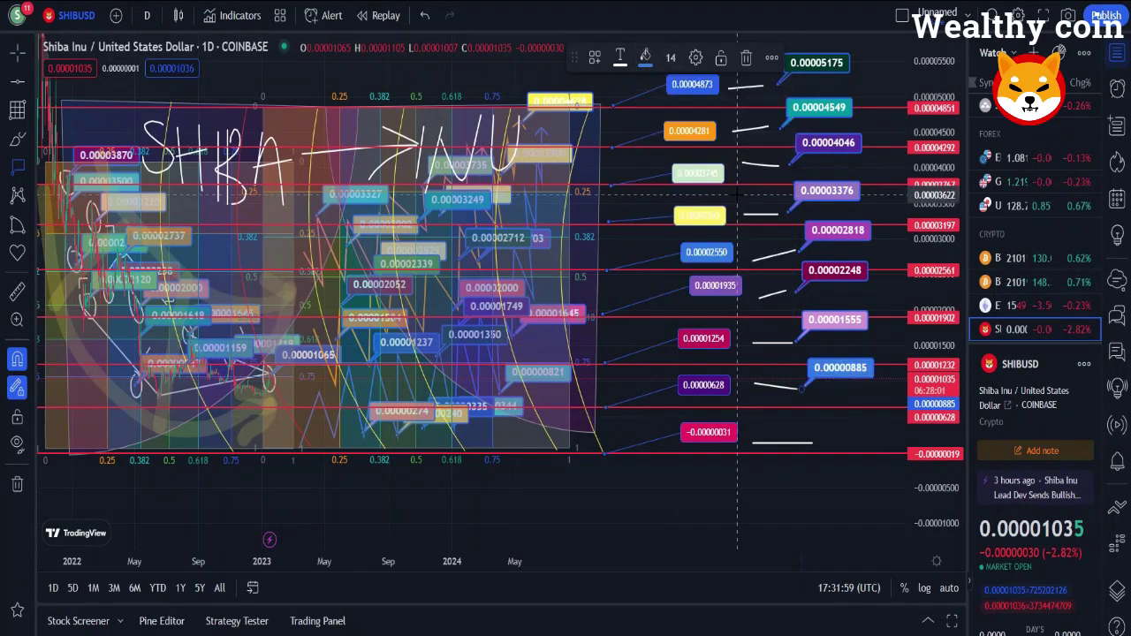
- Place a purple 0.00000204 price note just above the bottom red level
{"action": "left_click", "coordinate": [815, 437]}
{"action": "left_click", "coordinate": [645, 58]}
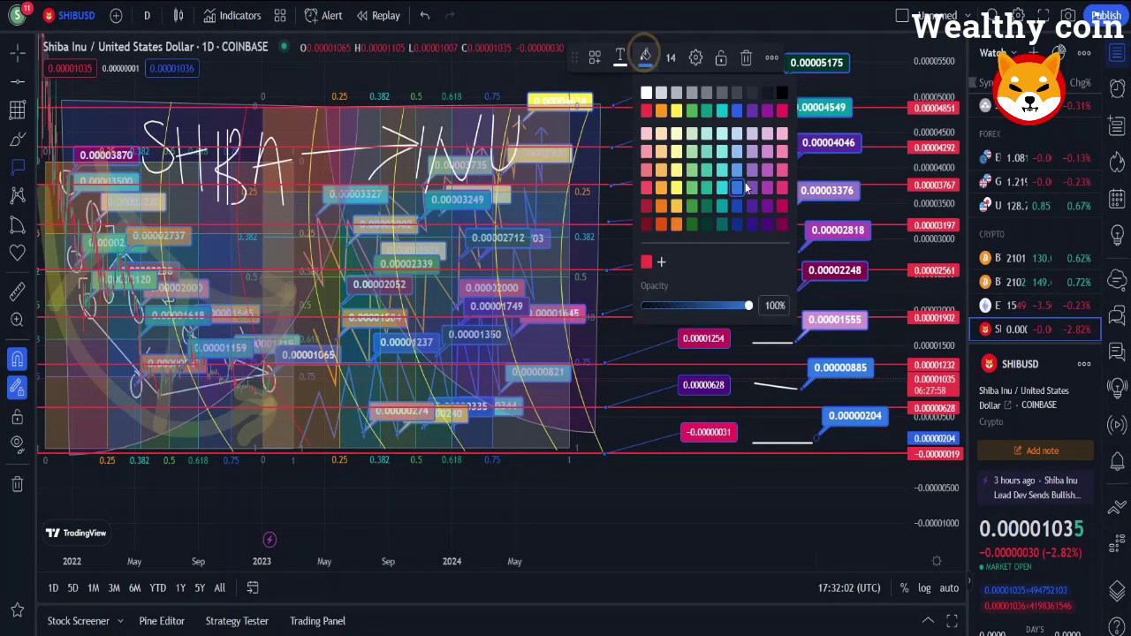
{"action": "left_click", "coordinate": [768, 188]}
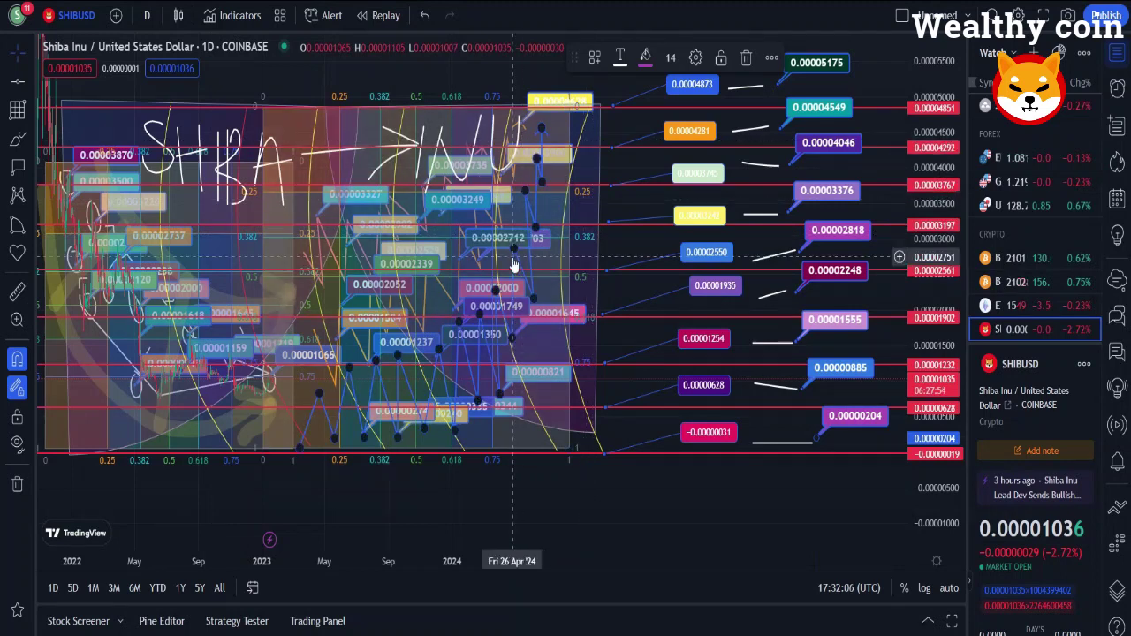
- Compress the price scale and shift the chart left to free space on the right
{"action": "scroll", "coordinate": [461, 306], "scroll_direction": "down", "scroll_amount": 2}
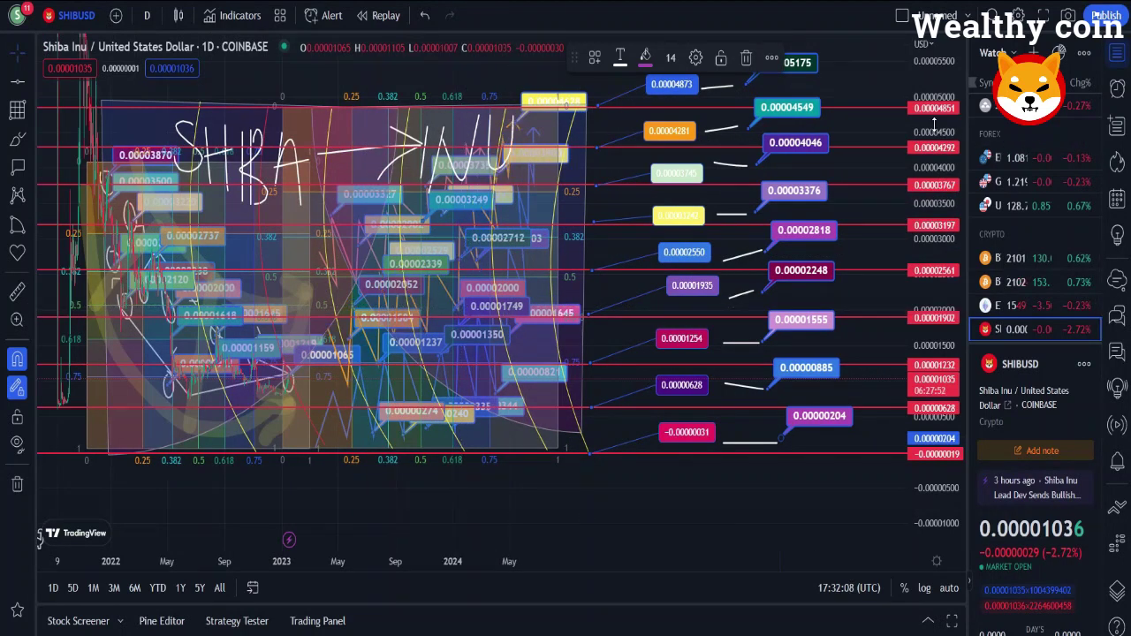
{"action": "left_click_drag", "start_coordinate": [934, 124], "coordinate": [931, 189]}
{"action": "left_click_drag", "start_coordinate": [362, 82], "coordinate": [237, 93]}
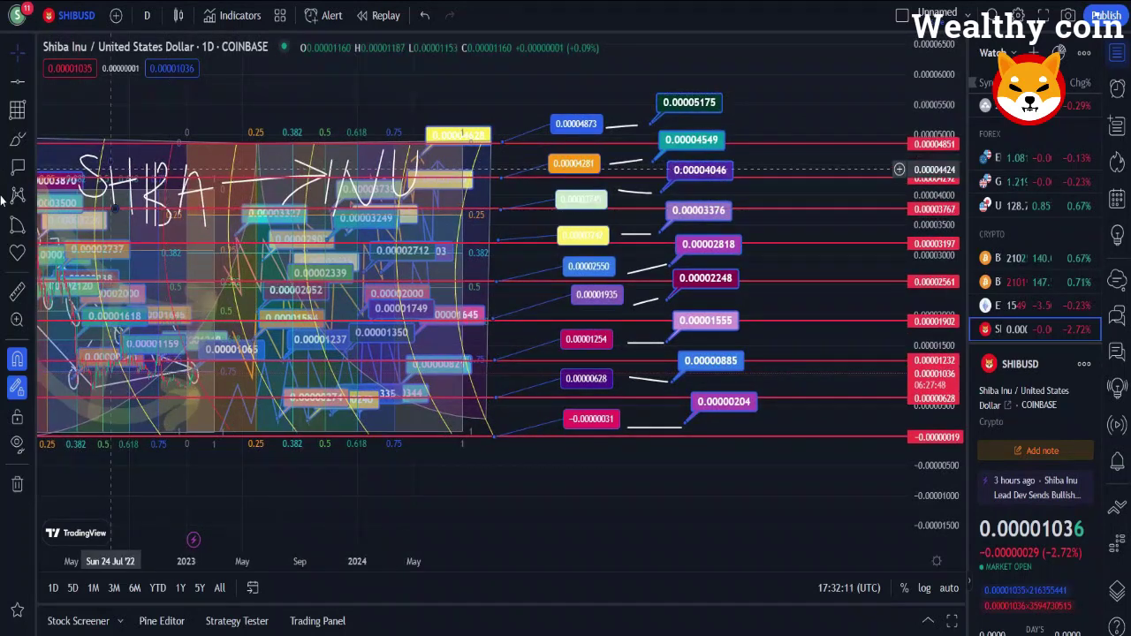
- Place green left-pointing arrow markers beside the top four callouts, starting at 0.00005175
{"action": "left_click", "coordinate": [14, 150]}
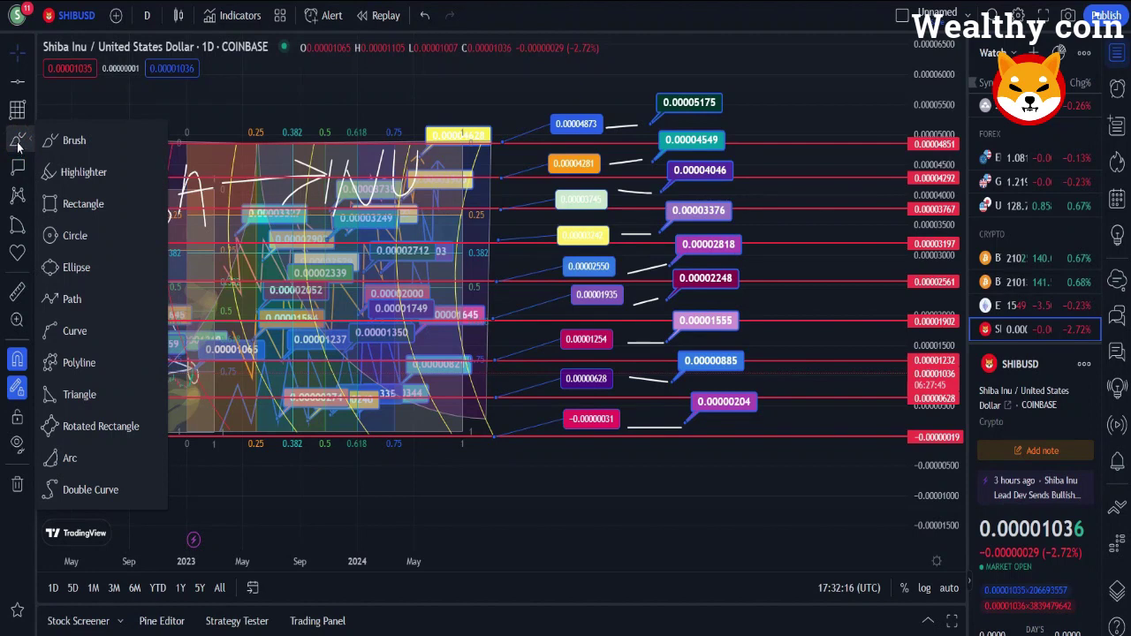
{"action": "left_click", "coordinate": [15, 175]}
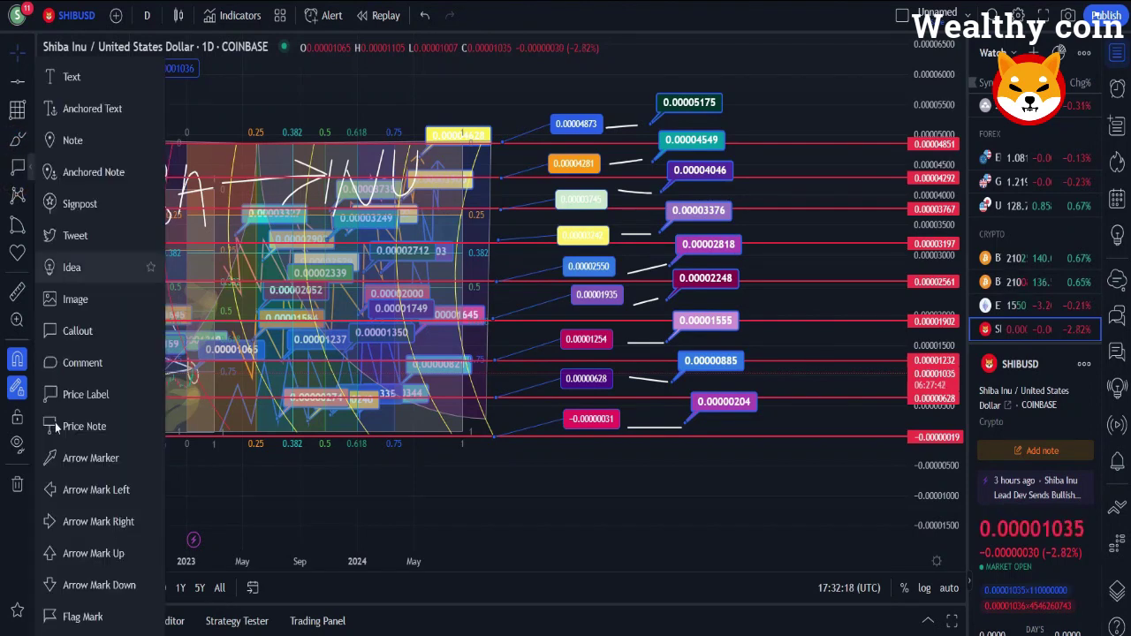
{"action": "left_click", "coordinate": [75, 458]}
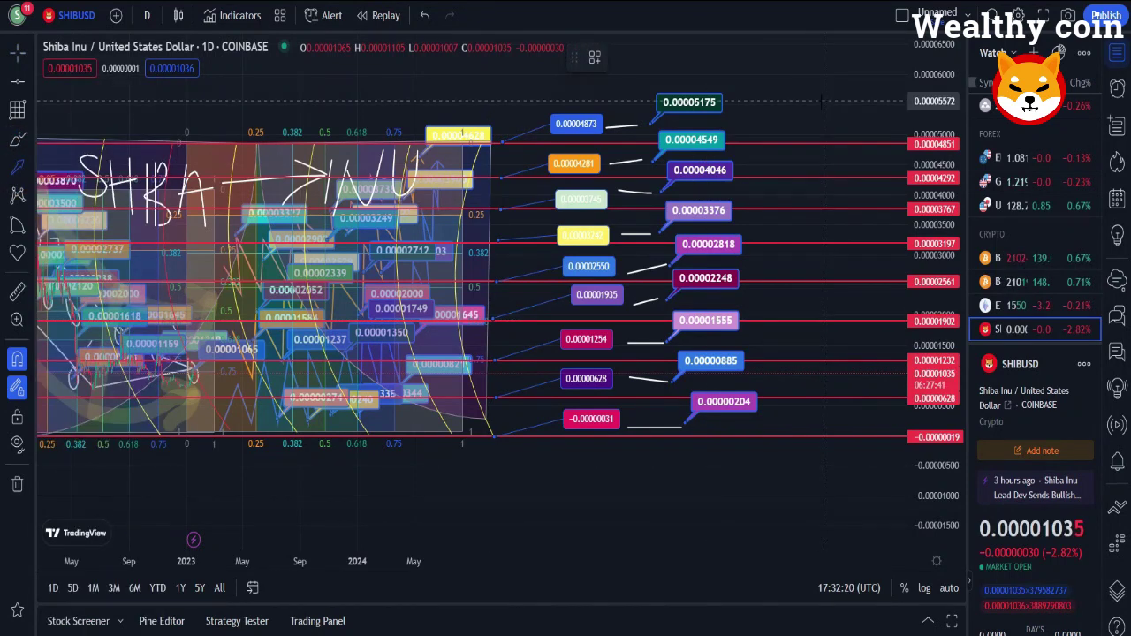
{"action": "left_click_drag", "start_coordinate": [810, 107], "coordinate": [745, 104]}
{"action": "left_click_drag", "start_coordinate": [828, 161], "coordinate": [752, 162]}
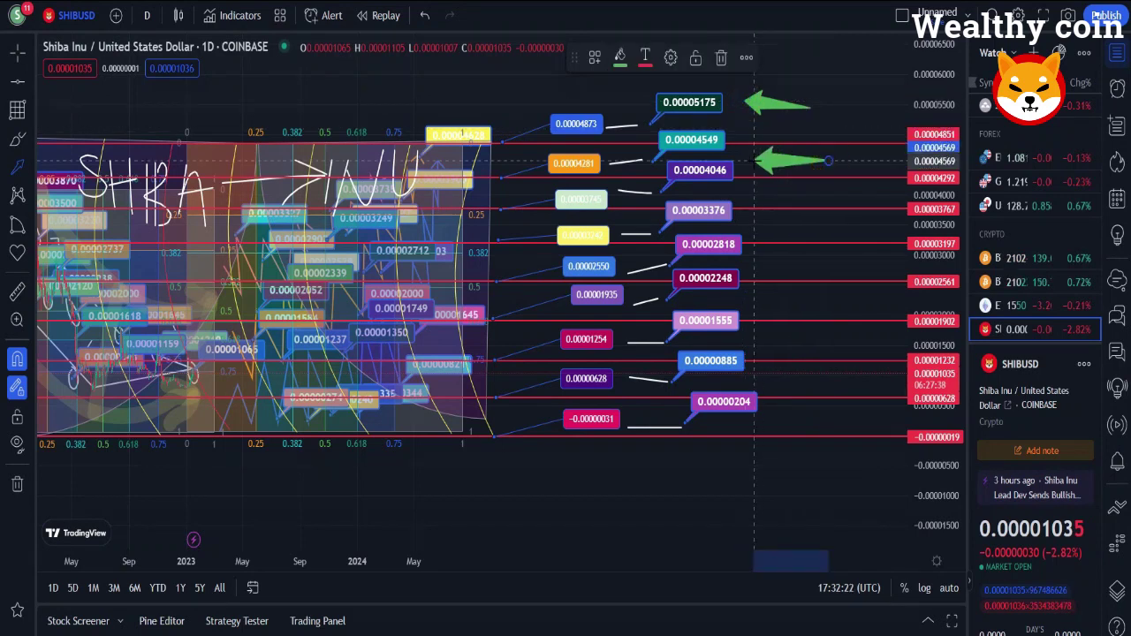
{"action": "left_click_drag", "start_coordinate": [828, 195], "coordinate": [753, 196]}
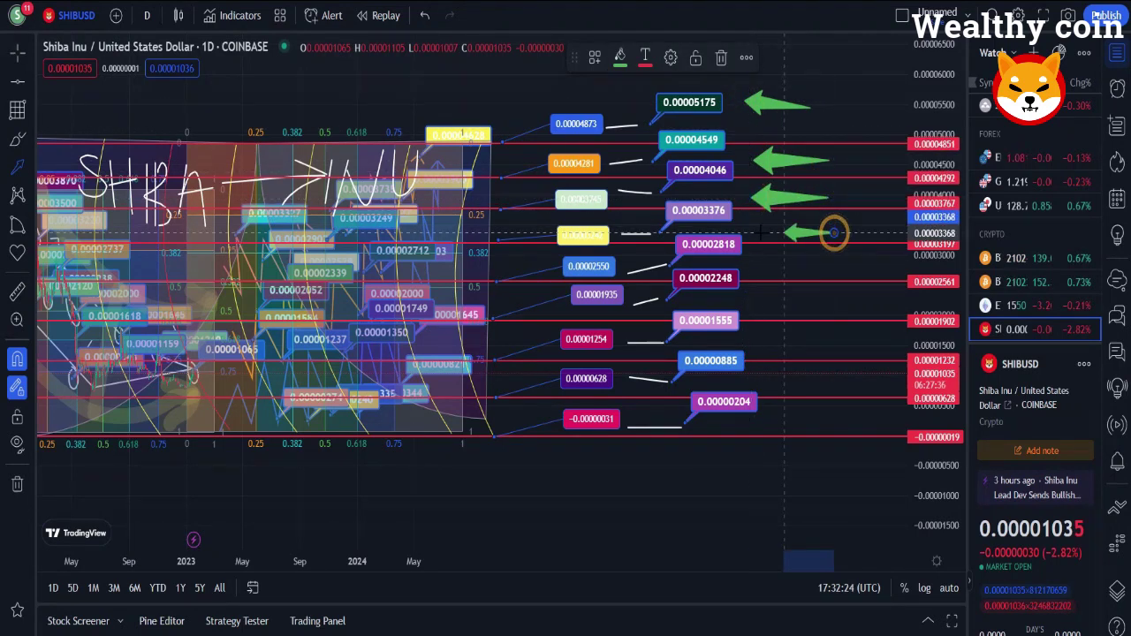
{"action": "left_click_drag", "start_coordinate": [833, 232], "coordinate": [758, 234]}
- Add green arrows beside the remaining callouts down through 0.00000885 to 0.00000204
{"action": "left_click_drag", "start_coordinate": [837, 266], "coordinate": [765, 267]}
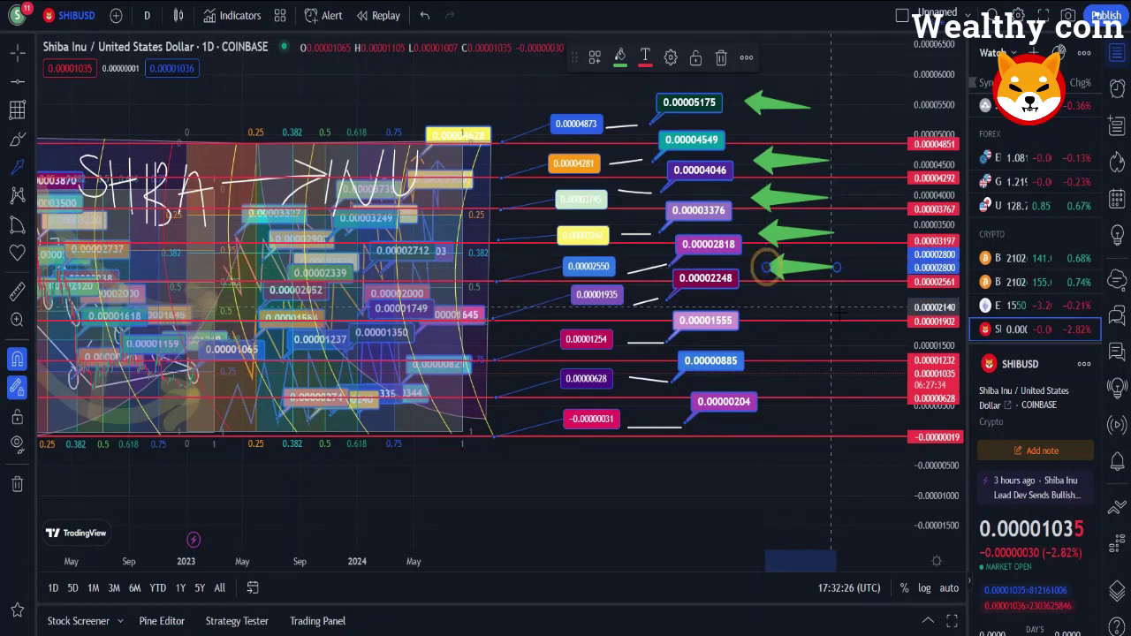
{"action": "left_click_drag", "start_coordinate": [842, 310], "coordinate": [766, 308]}
{"action": "left_click_drag", "start_coordinate": [855, 350], "coordinate": [751, 349]}
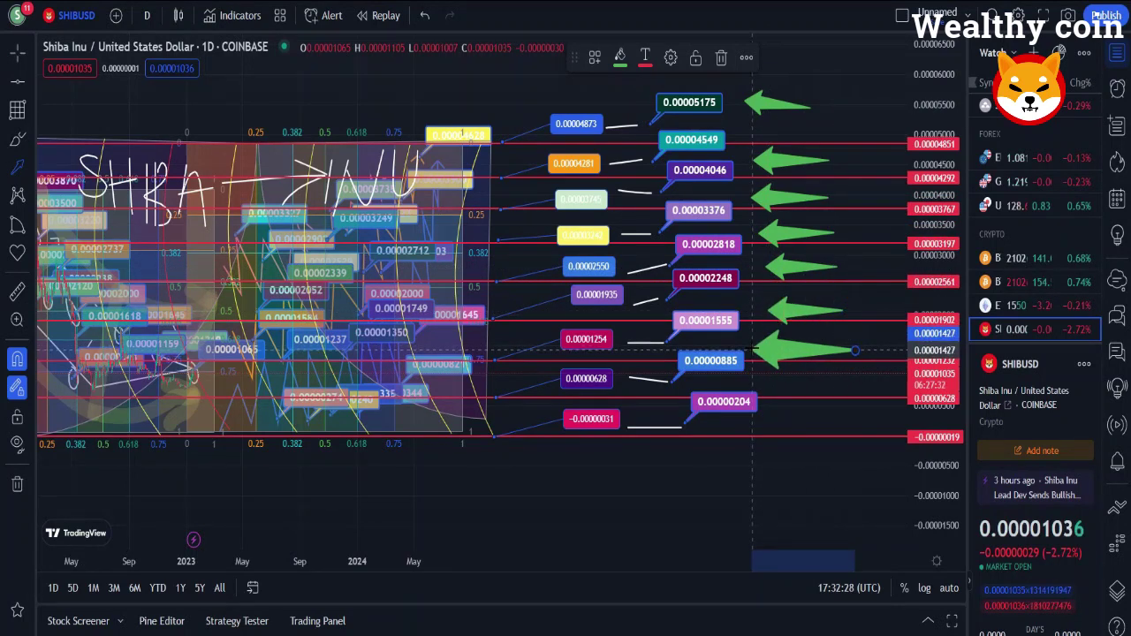
{"action": "left_click_drag", "start_coordinate": [843, 380], "coordinate": [768, 380]}
{"action": "left_click_drag", "start_coordinate": [854, 421], "coordinate": [785, 420]}
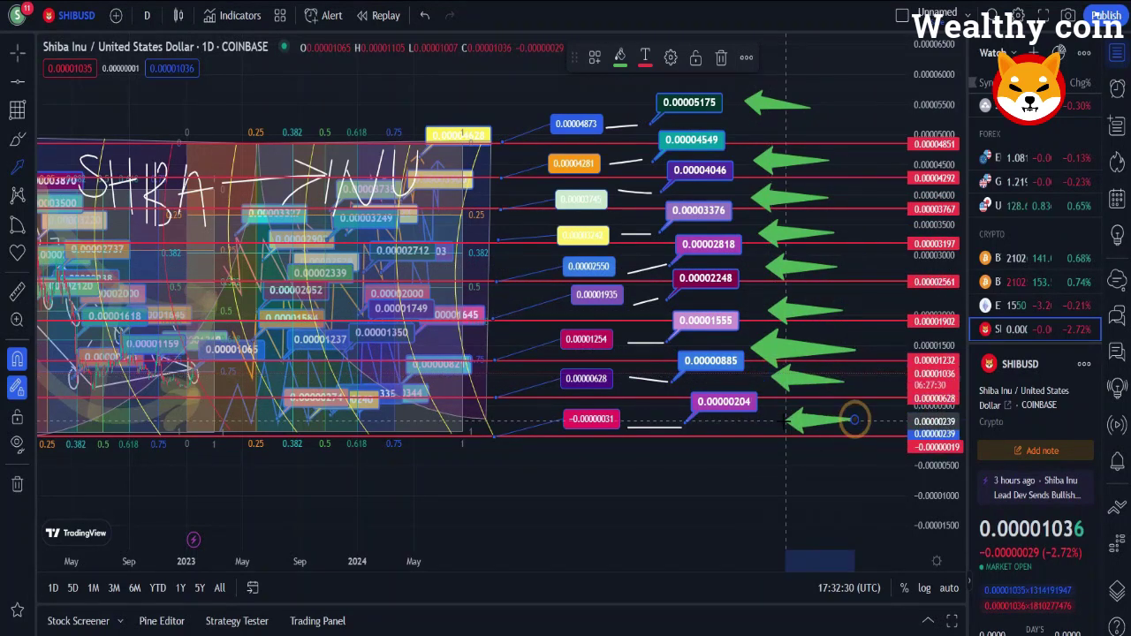
{"action": "left_click", "coordinate": [768, 422]}
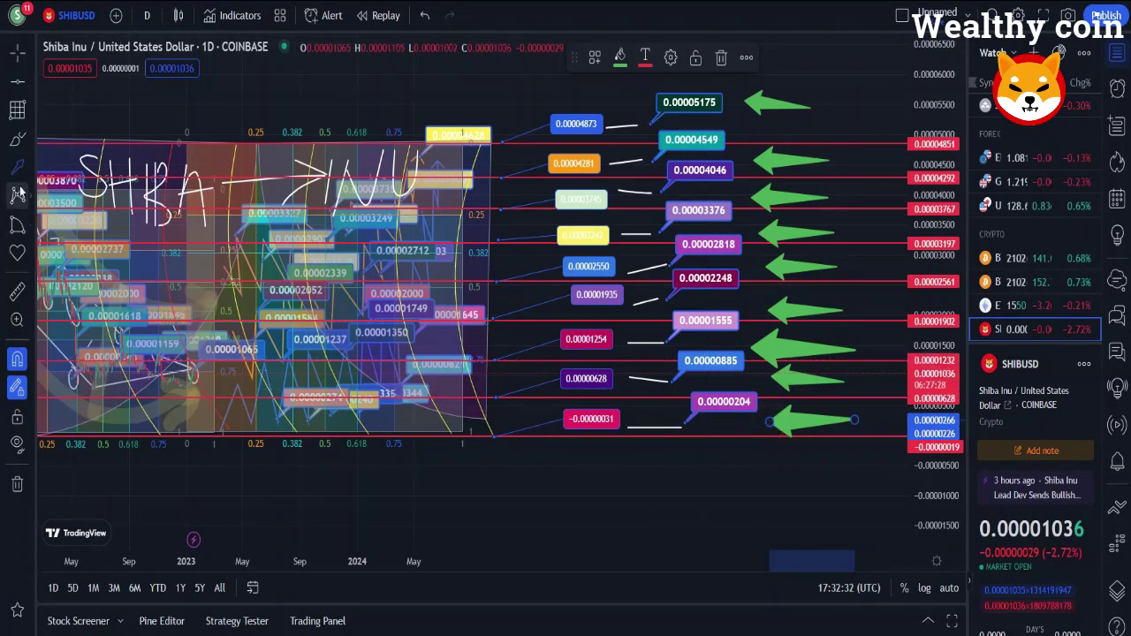
- Draw a Fib Speed Resistance Fan from a point at the lower left of the chart
{"action": "left_click", "coordinate": [16, 112]}
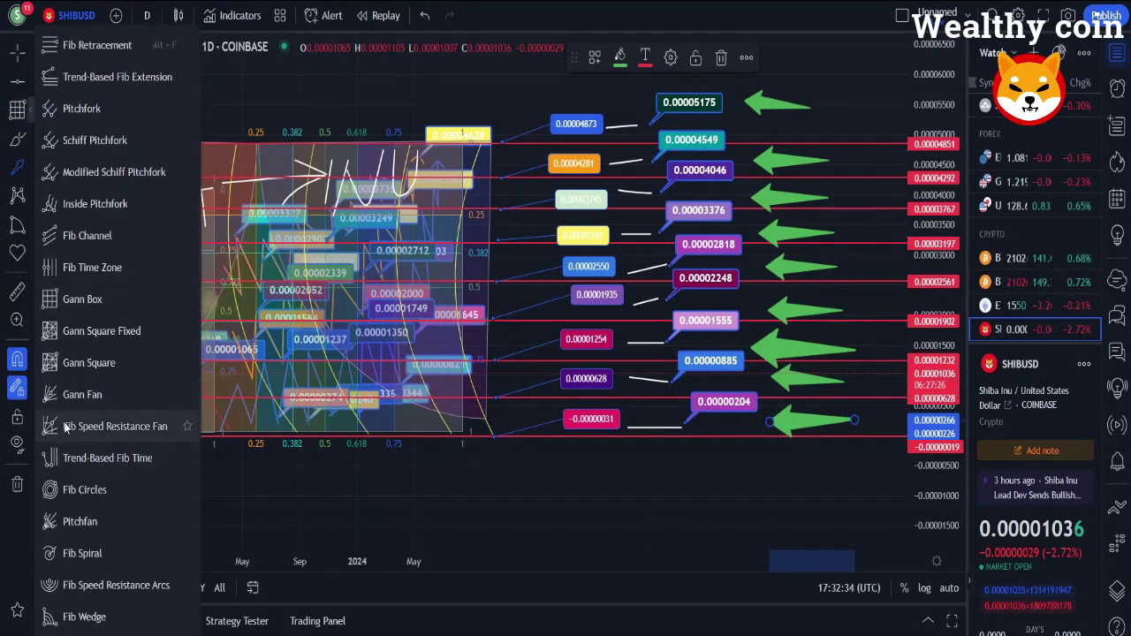
{"action": "left_click", "coordinate": [64, 426]}
{"action": "left_click", "coordinate": [80, 422]}
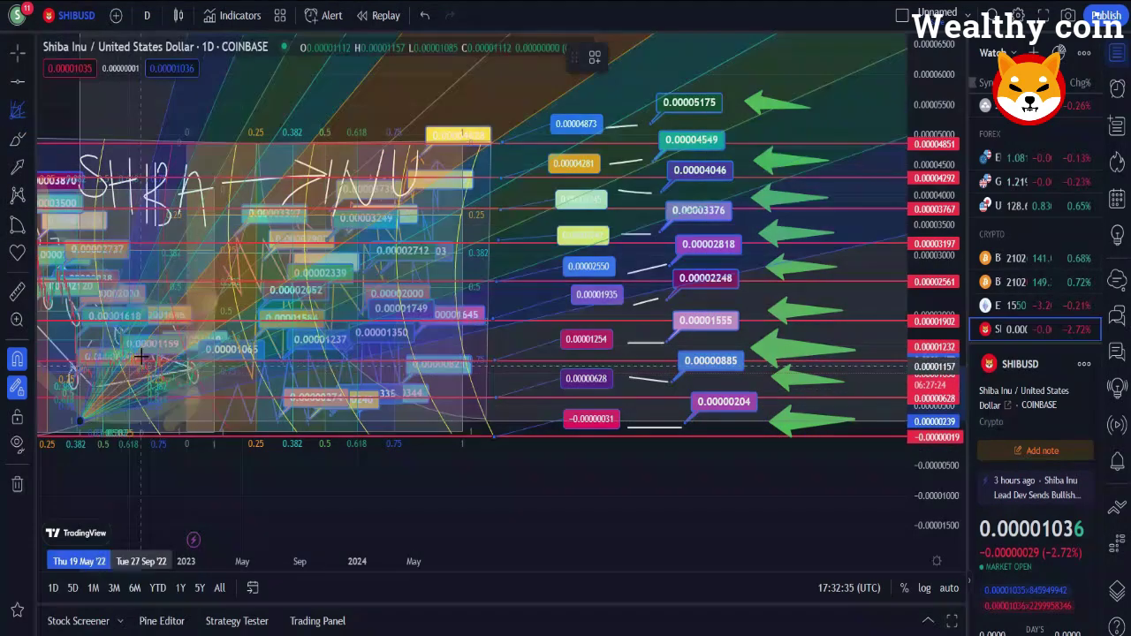
{"action": "left_click", "coordinate": [141, 366]}
- Draw a second fan anchored at the bottom right, fanning up over the arrows
{"action": "left_click", "coordinate": [868, 435]}
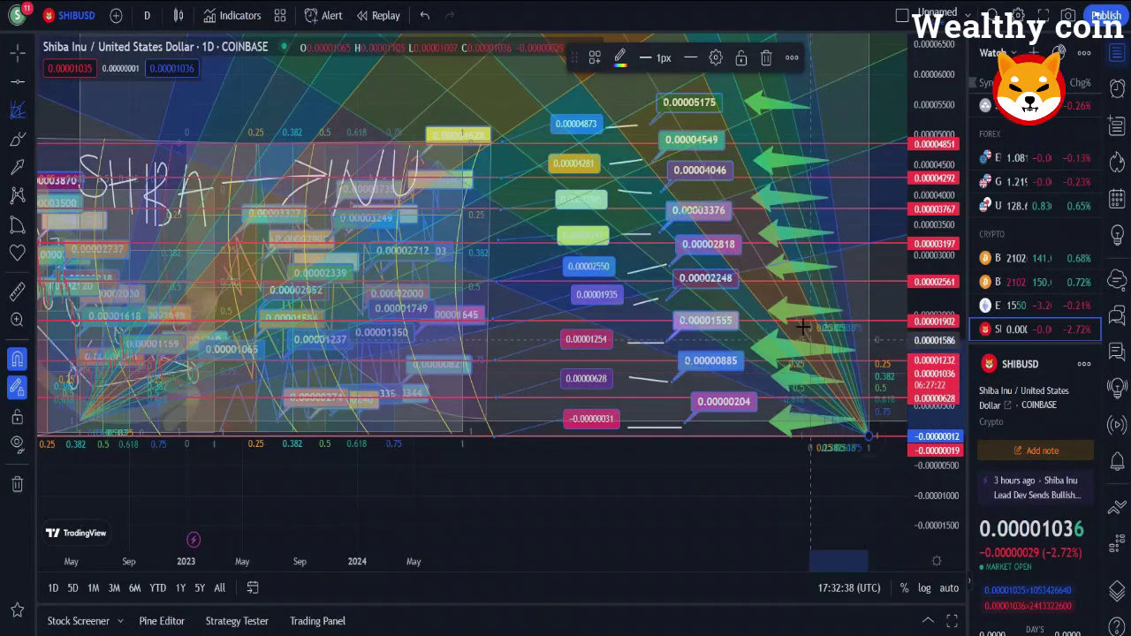
{"action": "left_click", "coordinate": [802, 326]}
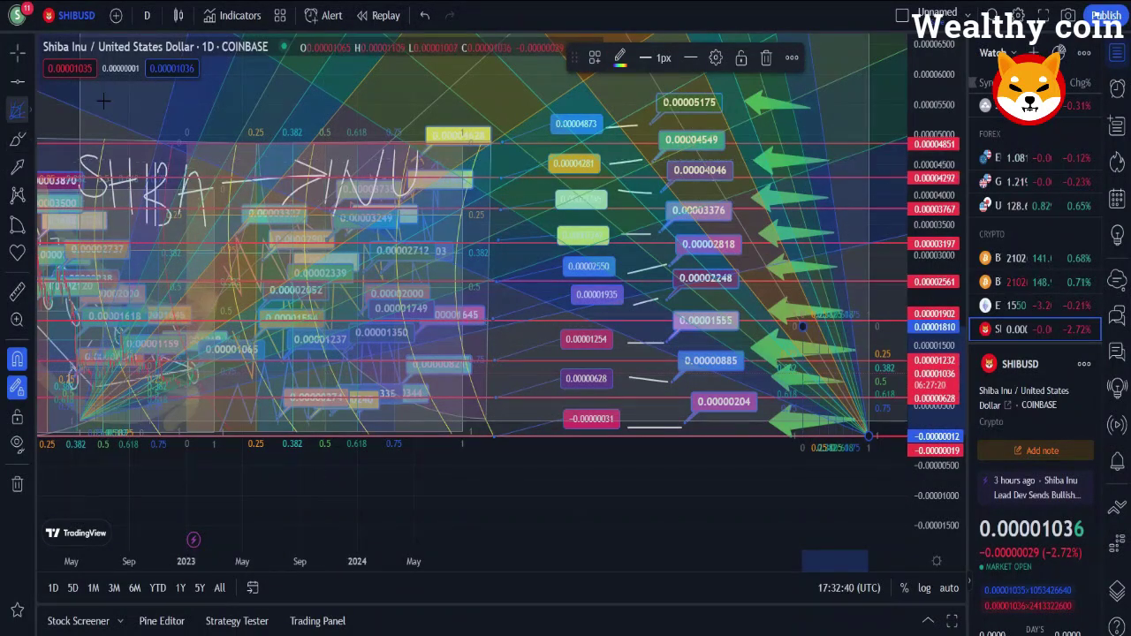
{"action": "left_click", "coordinate": [28, 141]}
{"action": "left_click", "coordinate": [71, 142]}
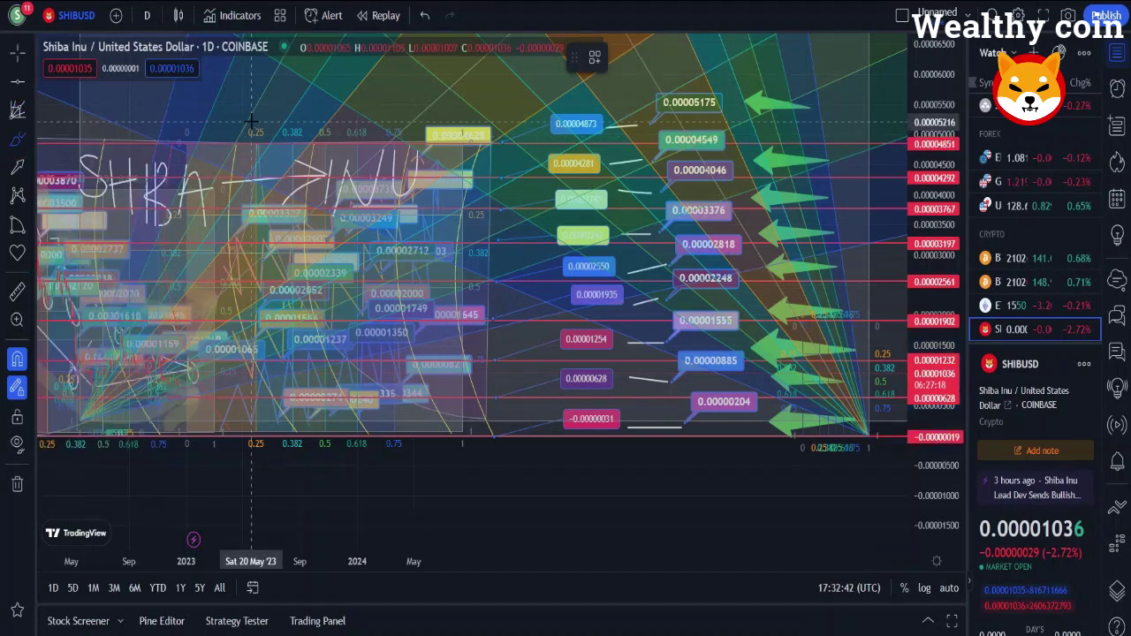
- Scribble white brush strokes over the SHIBA INU lettering
{"action": "mouse_move", "coordinate": [238, 119]}
{"action": "left_mouse_down"}
{"action": "mouse_move", "coordinate": [265, 141]}
{"action": "mouse_move", "coordinate": [301, 113]}
{"action": "mouse_move", "coordinate": [305, 203]}
{"action": "left_mouse_up"}
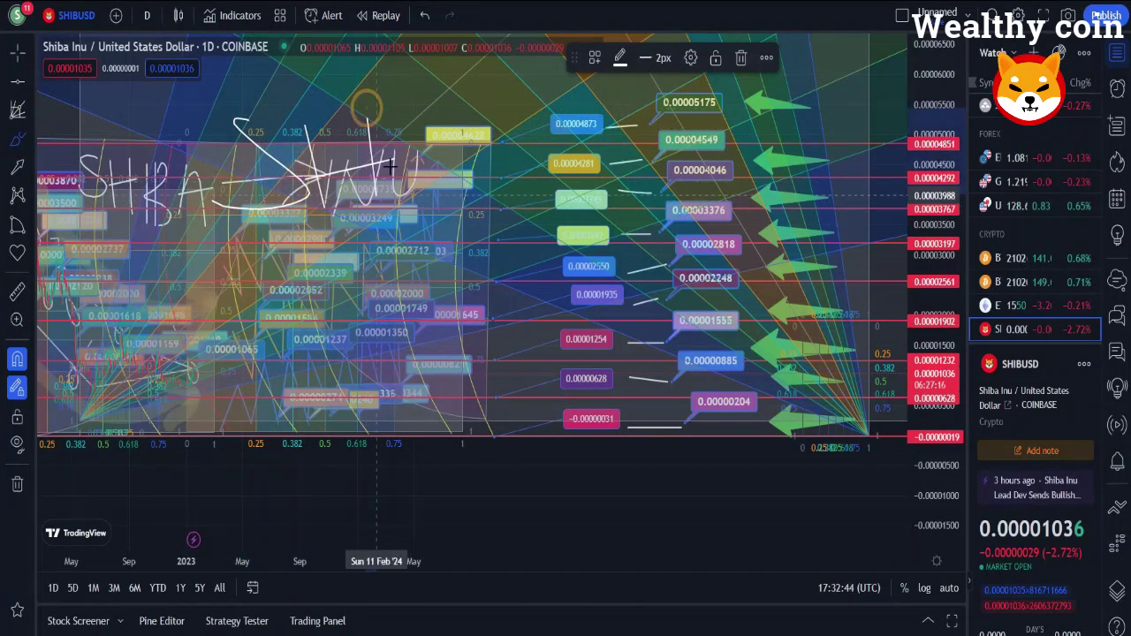
{"action": "left_click_drag", "start_coordinate": [388, 209], "coordinate": [415, 97]}
{"action": "left_click_drag", "start_coordinate": [439, 217], "coordinate": [439, 133]}
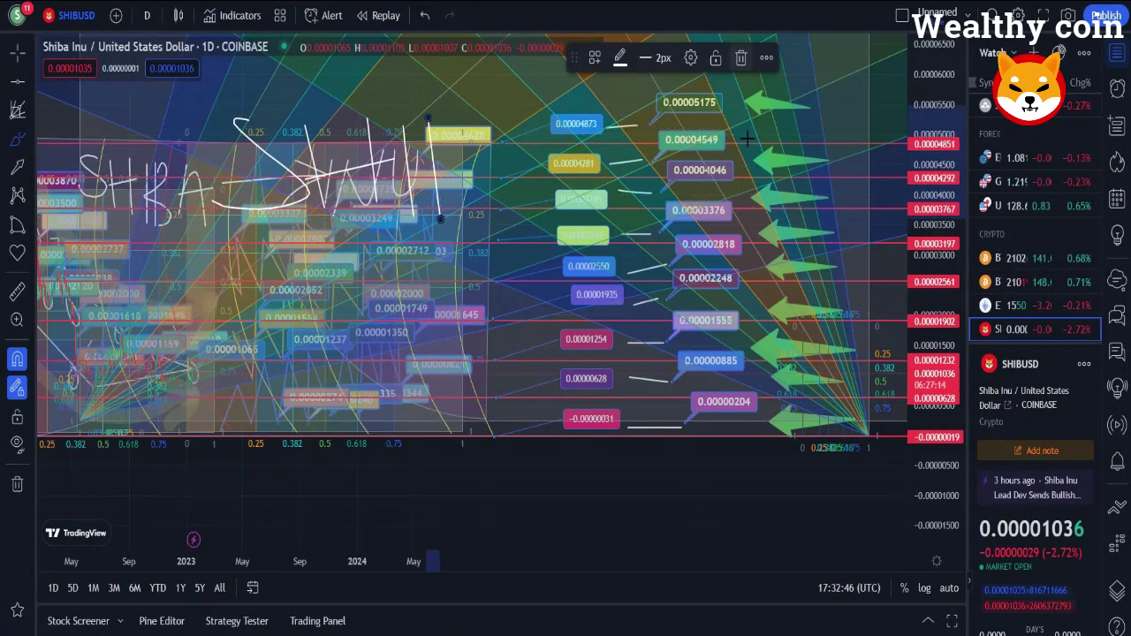
- Draw long vertical and zigzag white strokes down the right-hand fan area
{"action": "left_click_drag", "start_coordinate": [847, 120], "coordinate": [849, 368]}
{"action": "left_click_drag", "start_coordinate": [823, 291], "coordinate": [873, 281]}
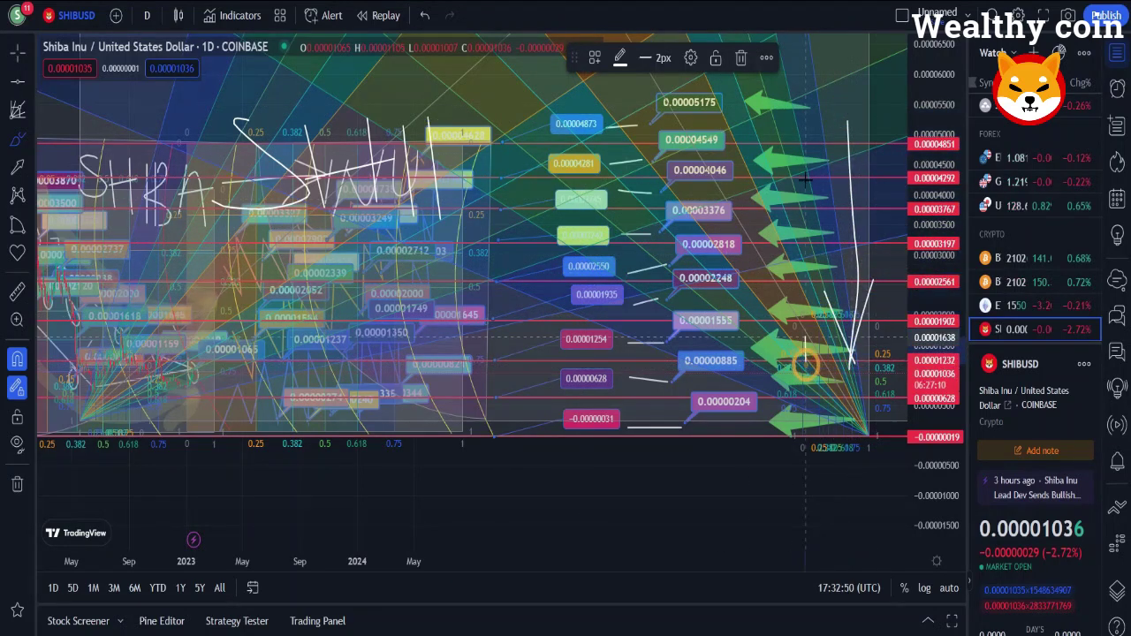
{"action": "left_click_drag", "start_coordinate": [800, 360], "coordinate": [795, 97]}
{"action": "mouse_move", "coordinate": [776, 237]}
{"action": "left_mouse_down"}
{"action": "mouse_move", "coordinate": [787, 128]}
{"action": "mouse_move", "coordinate": [846, 261]}
{"action": "left_mouse_up"}
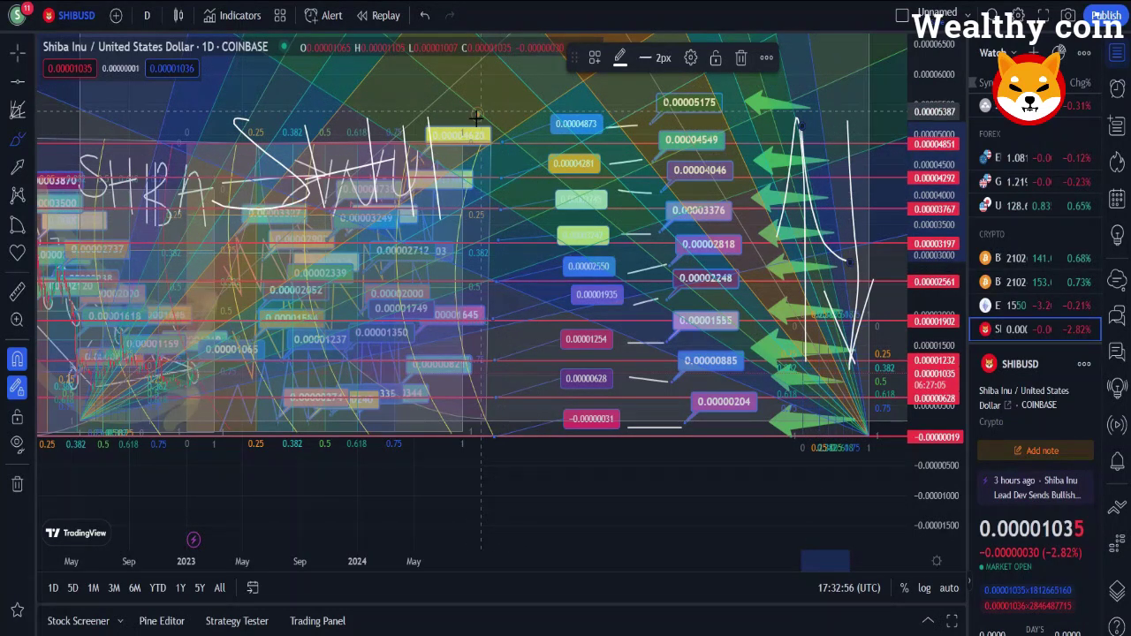
- Add six short white strokes pointing toward the price callouts, top to bottom
{"action": "mouse_move", "coordinate": [477, 119]}
{"action": "left_mouse_down"}
{"action": "mouse_move", "coordinate": [547, 129]}
{"action": "mouse_move", "coordinate": [553, 162]}
{"action": "left_mouse_up"}
{"action": "left_click_drag", "start_coordinate": [476, 214], "coordinate": [563, 230]}
{"action": "left_click_drag", "start_coordinate": [496, 256], "coordinate": [562, 268]}
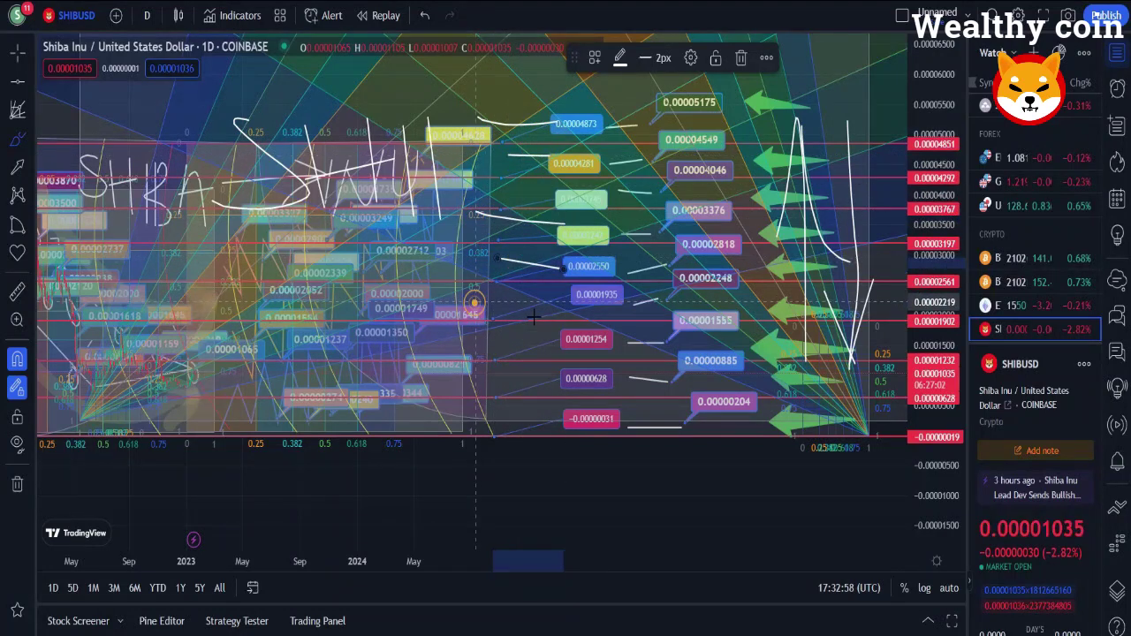
{"action": "left_click_drag", "start_coordinate": [481, 299], "coordinate": [548, 323]}
{"action": "left_click_drag", "start_coordinate": [484, 341], "coordinate": [541, 357]}
{"action": "mouse_move", "coordinate": [468, 379]}
{"action": "left_mouse_down"}
{"action": "mouse_move", "coordinate": [541, 399]}
{"action": "mouse_move", "coordinate": [574, 437]}
{"action": "left_mouse_up"}
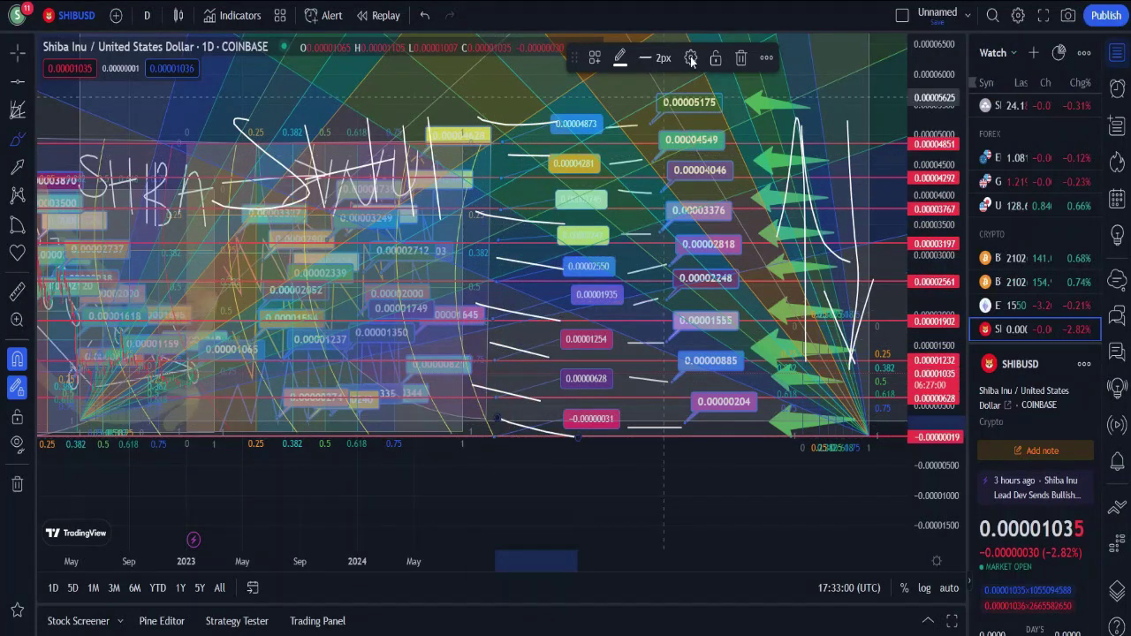